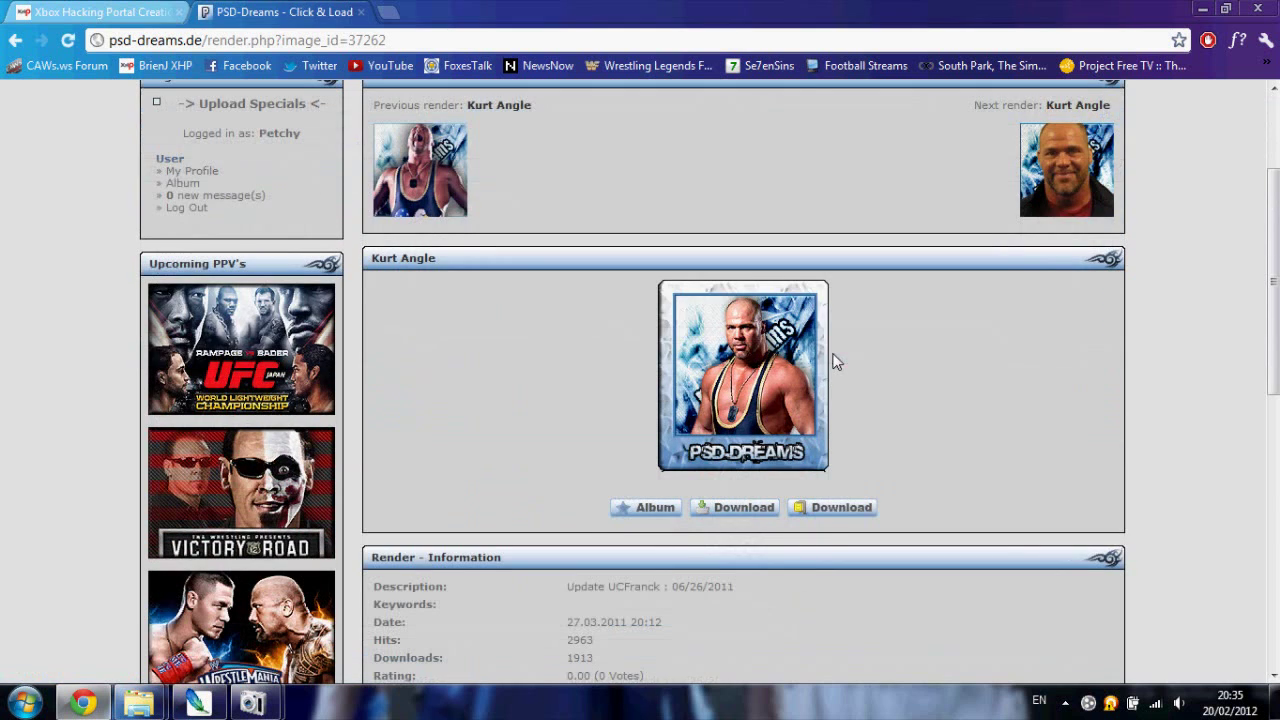
Download the Kurt Angle render and open Kurt_Angle_10_2.png from the desktop in Photoshop.
{"action": "left_click", "coordinate": [749, 513]}
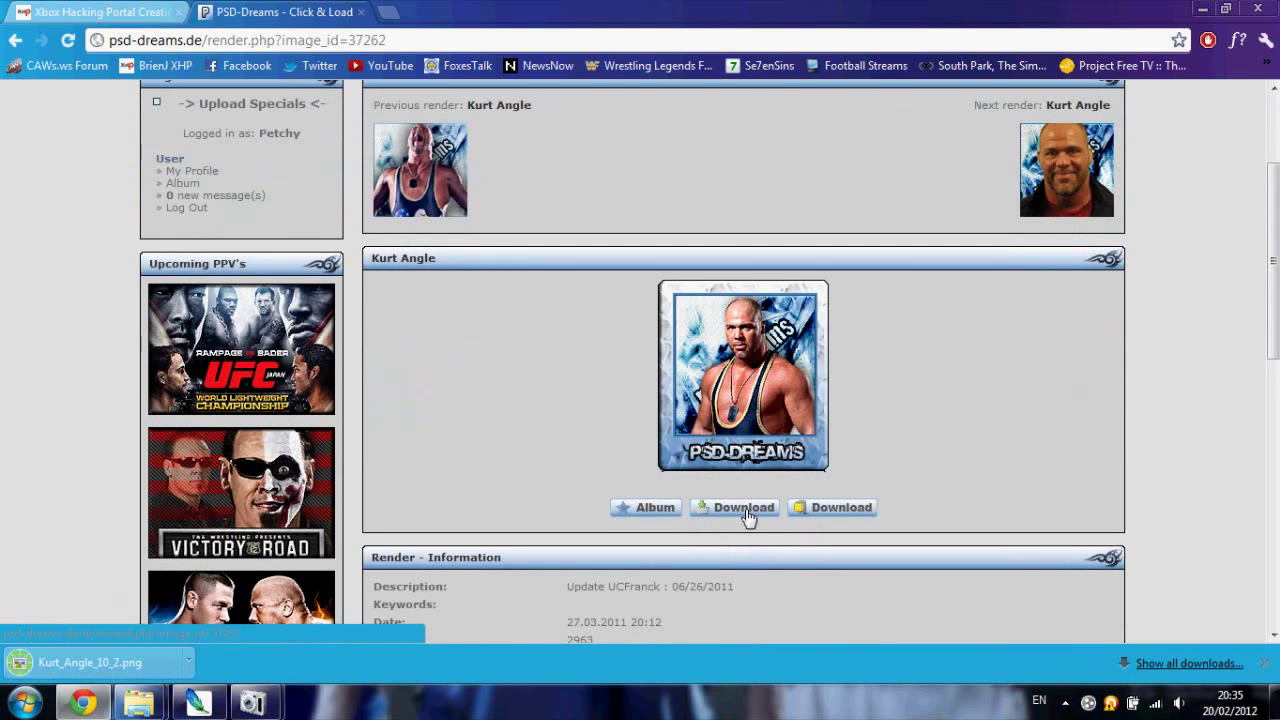
{"action": "left_click", "coordinate": [1274, 700]}
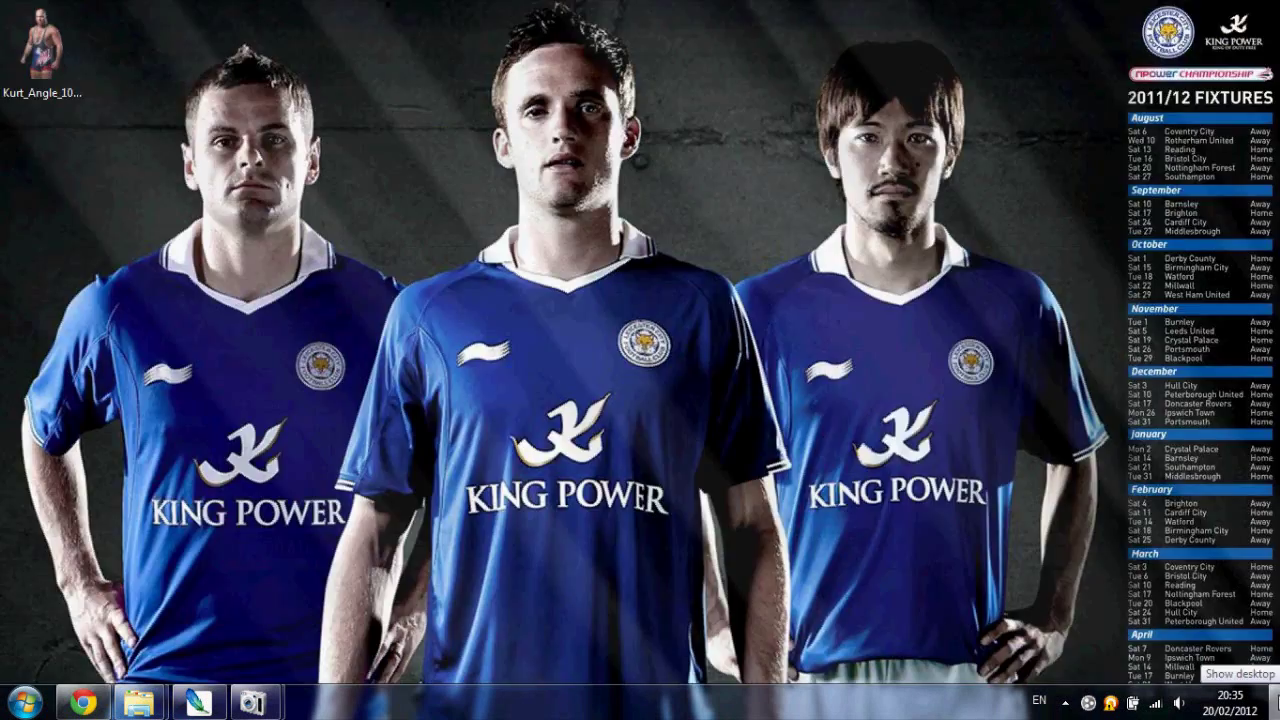
{"action": "left_click", "coordinate": [42, 55]}
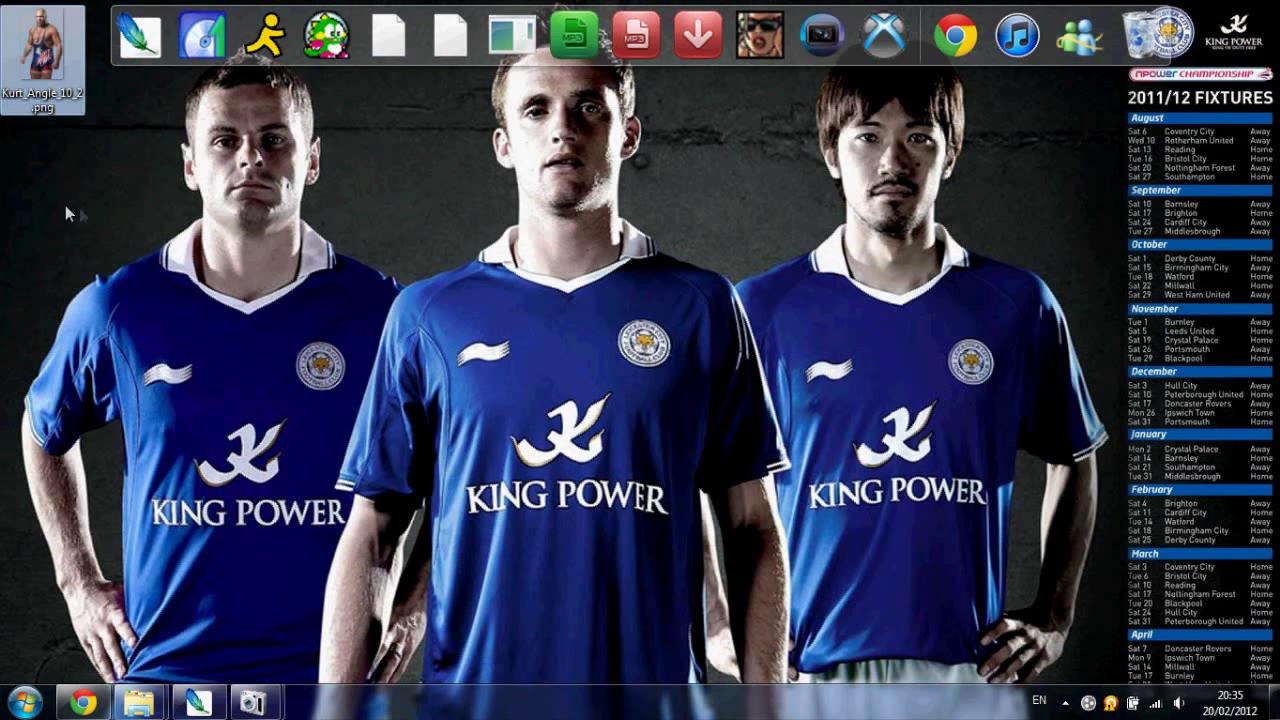
{"action": "left_click_drag", "start_coordinate": [42, 55], "coordinate": [424, 390]}
{"action": "left_click_drag", "start_coordinate": [179, 89], "coordinate": [507, 120]}
Marquee-select the full-width strip covering the wrestler's legs and the lower edge of his shorts, delete its contents and deselect.
{"action": "left_click_drag", "start_coordinate": [713, 631], "coordinate": [741, 700]}
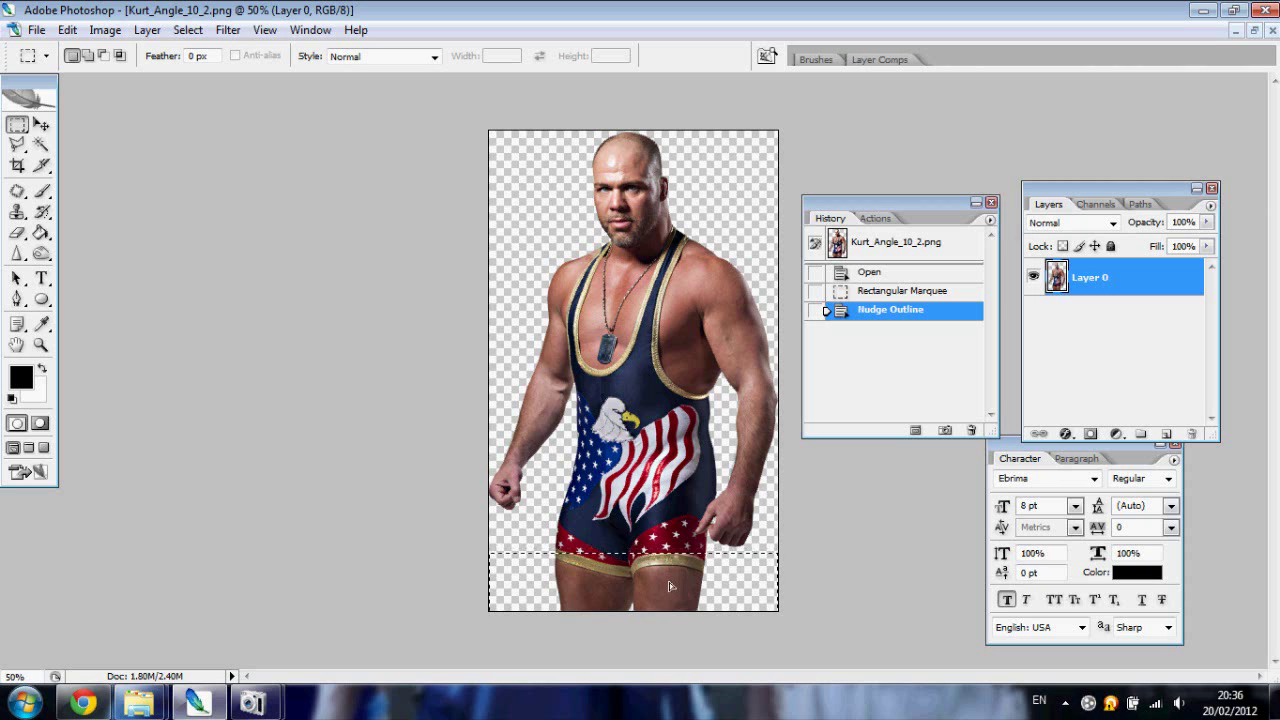
{"action": "key", "text": "Down"}
{"action": "key", "text": "Down"}
{"action": "key", "text": "Down"}
{"action": "key", "text": "Down"}
{"action": "key", "text": "Down"}
{"action": "key", "text": "Down"}
{"action": "key", "text": "Down"}
{"action": "key", "text": "Down"}
{"action": "left_click_drag", "start_coordinate": [670, 583], "coordinate": [672, 575]}
{"action": "key", "text": "Delete"}
{"action": "key", "text": "ctrl+d"}
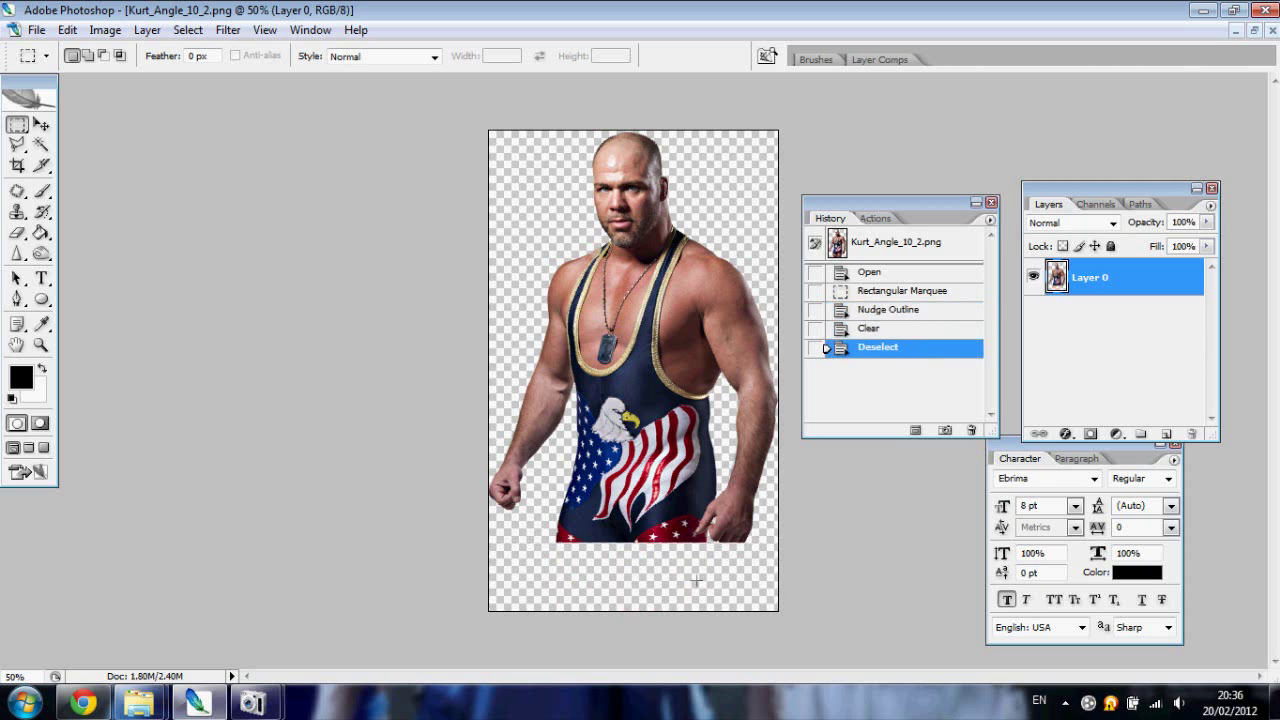
Trim the transparent pixels from all four sides of the image.
{"action": "left_click", "coordinate": [106, 30]}
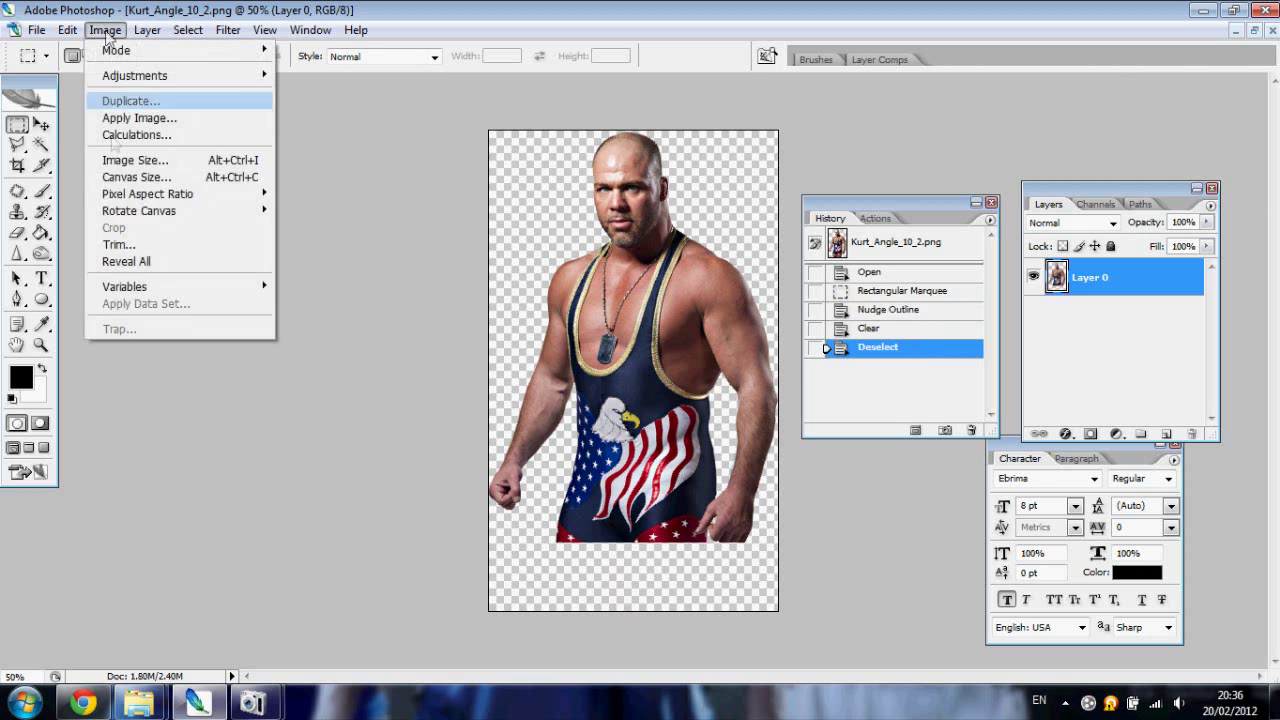
{"action": "left_click", "coordinate": [120, 245]}
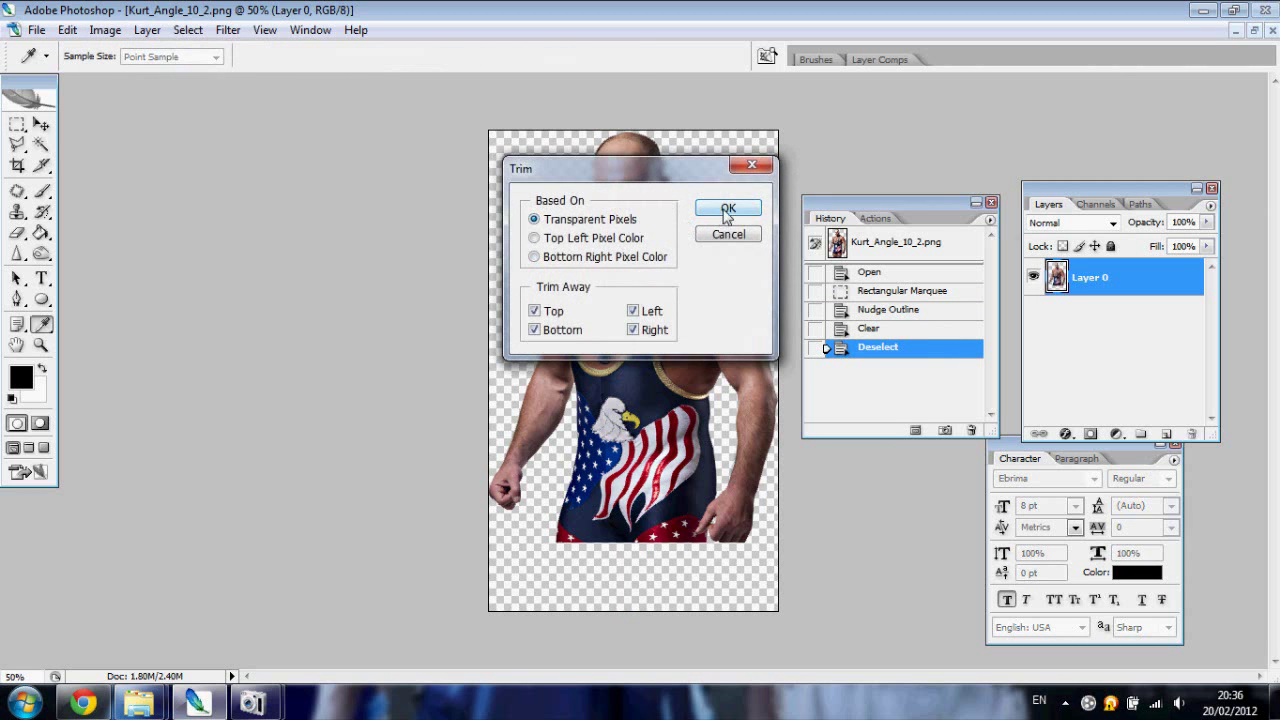
{"action": "left_click", "coordinate": [727, 208]}
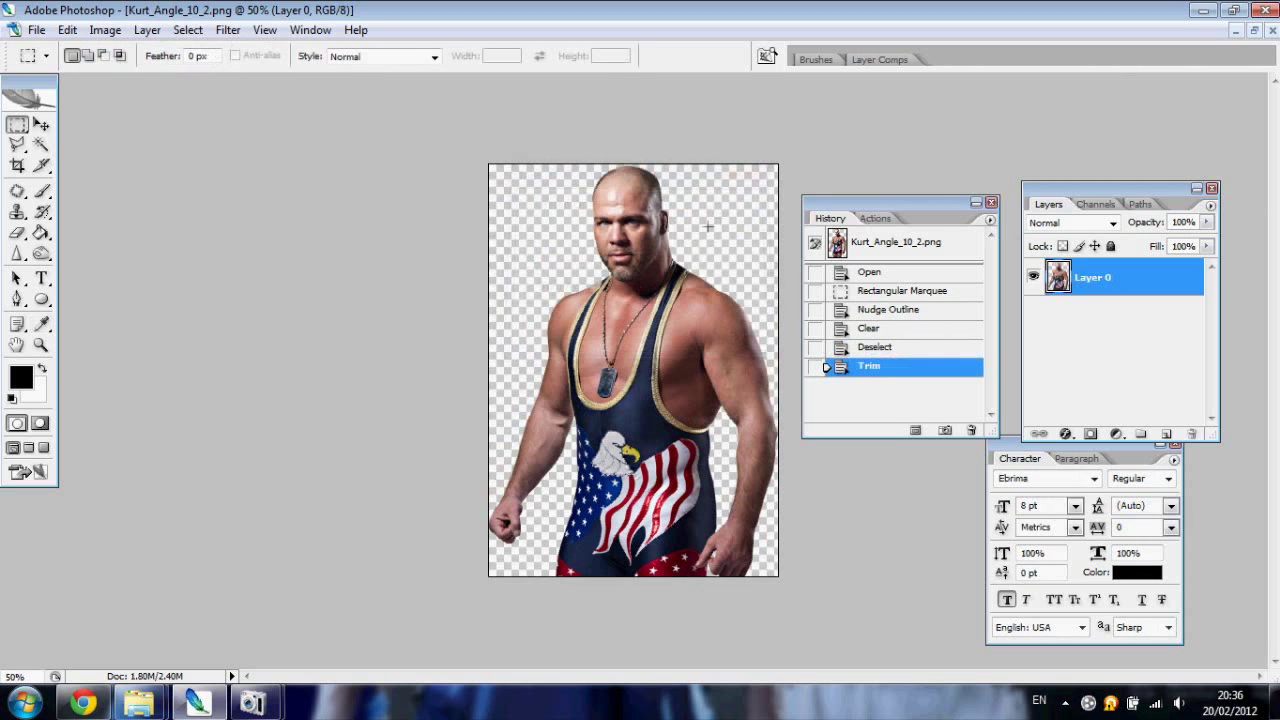
Open the Image Size settings and use the calculator to multiply the 878-pixel height by 2.
{"action": "left_click", "coordinate": [106, 30]}
{"action": "left_click", "coordinate": [145, 163]}
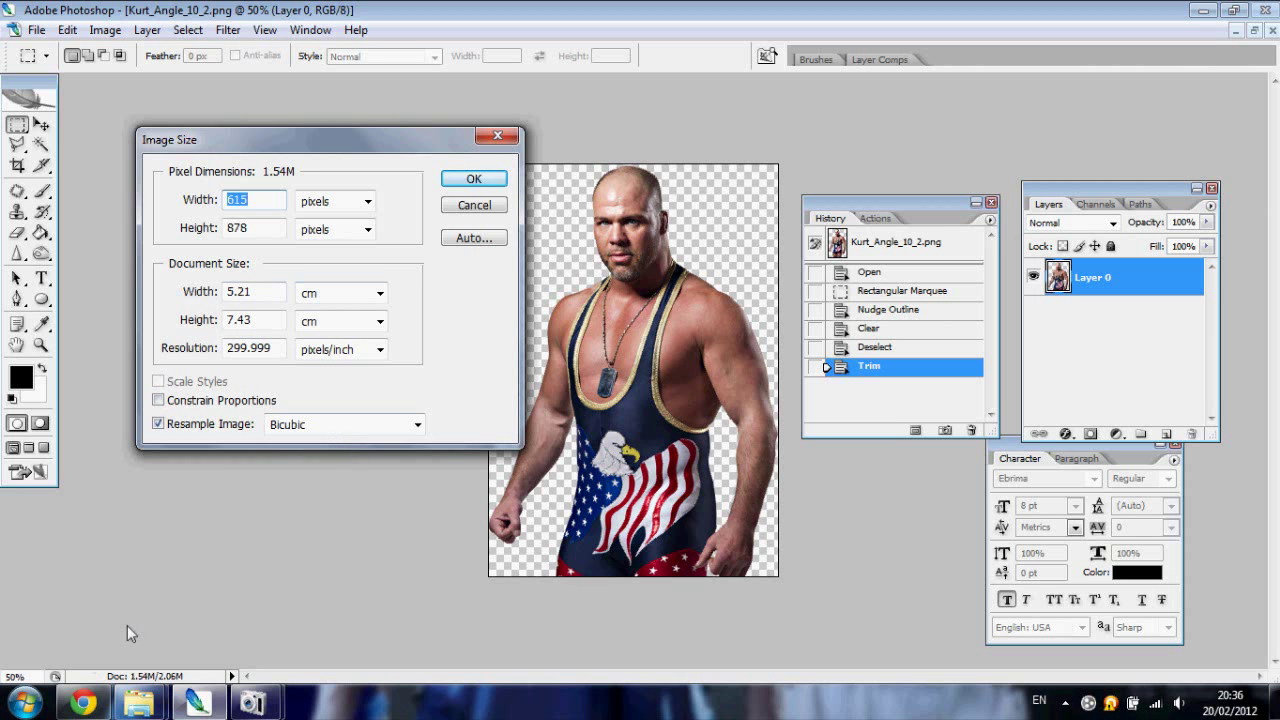
{"action": "key", "text": "XF86Calculator"}
{"action": "left_click_drag", "start_coordinate": [762, 193], "coordinate": [571, 152]}
{"action": "left_click", "coordinate": [601, 312]}
{"action": "left_click", "coordinate": [565, 312]}
{"action": "left_click", "coordinate": [601, 312]}
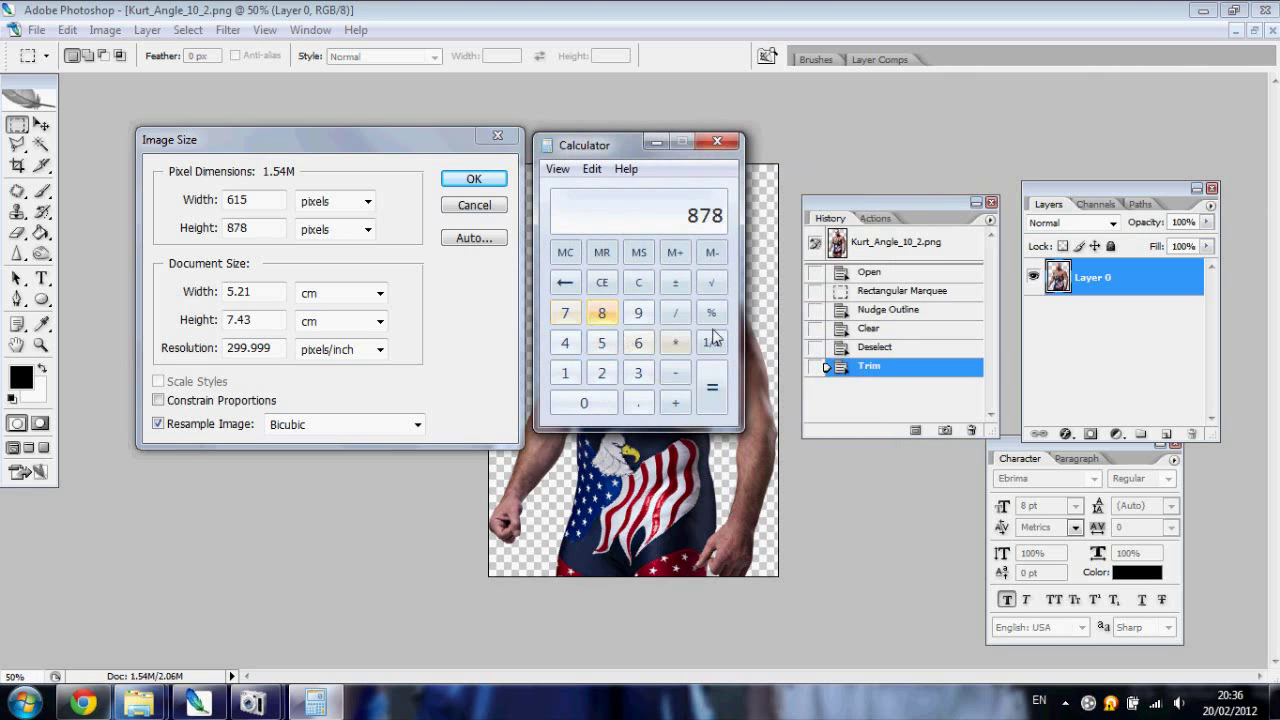
{"action": "left_click", "coordinate": [675, 342]}
{"action": "left_click", "coordinate": [601, 372]}
{"action": "left_click", "coordinate": [706, 401]}
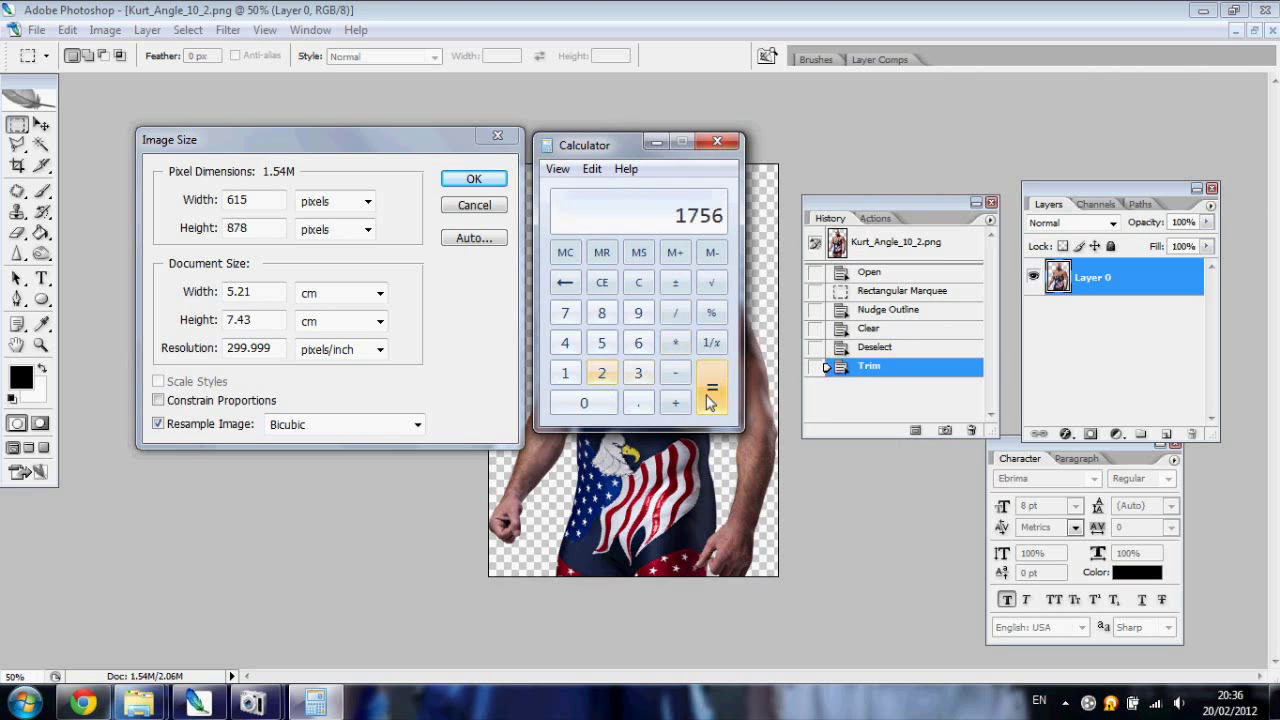
{"action": "left_click", "coordinate": [718, 146]}
Set the image height to 1756 pixels without changing the width, and apply the resize.
{"action": "key", "text": "Tab"}
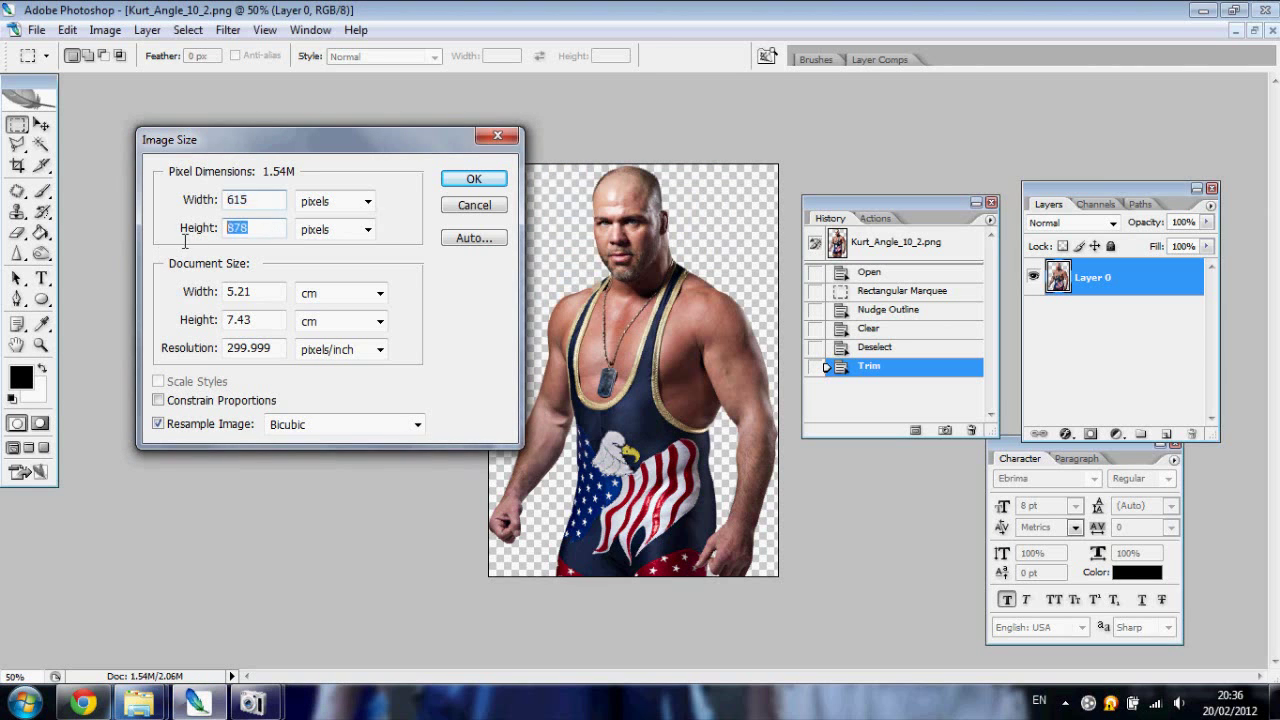
{"action": "type", "text": "1756"}
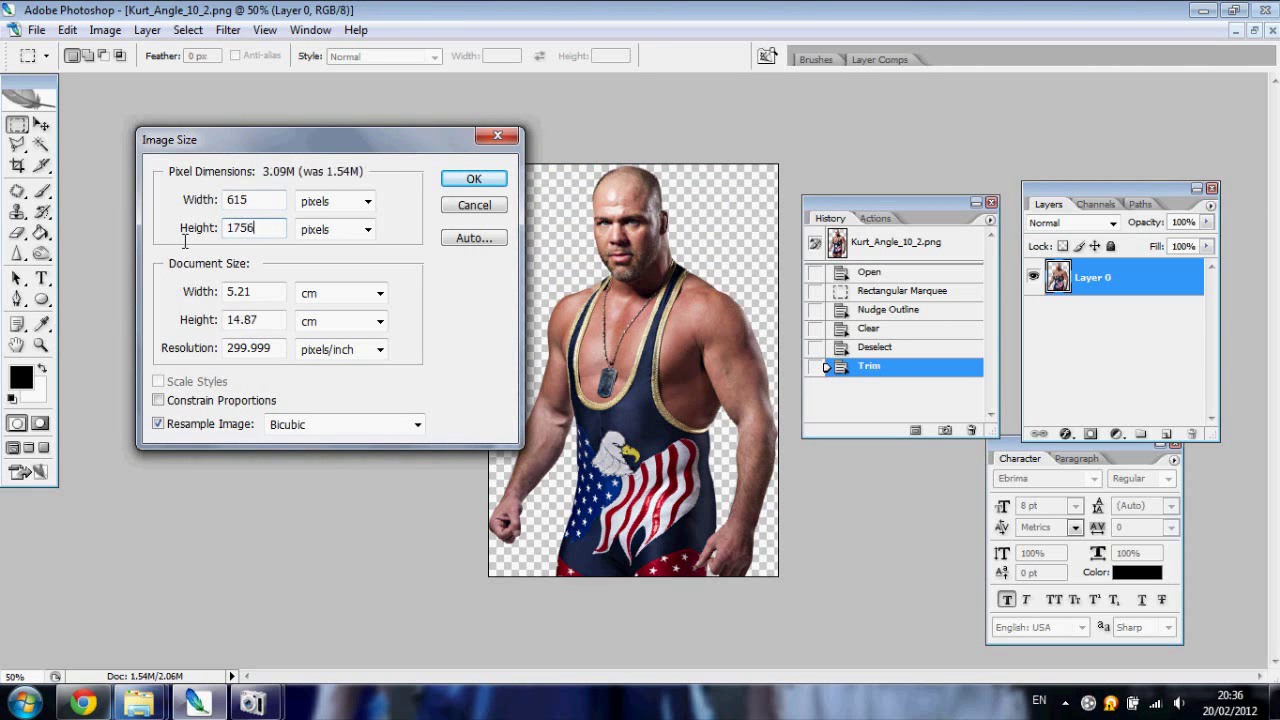
{"action": "key", "text": "Return"}
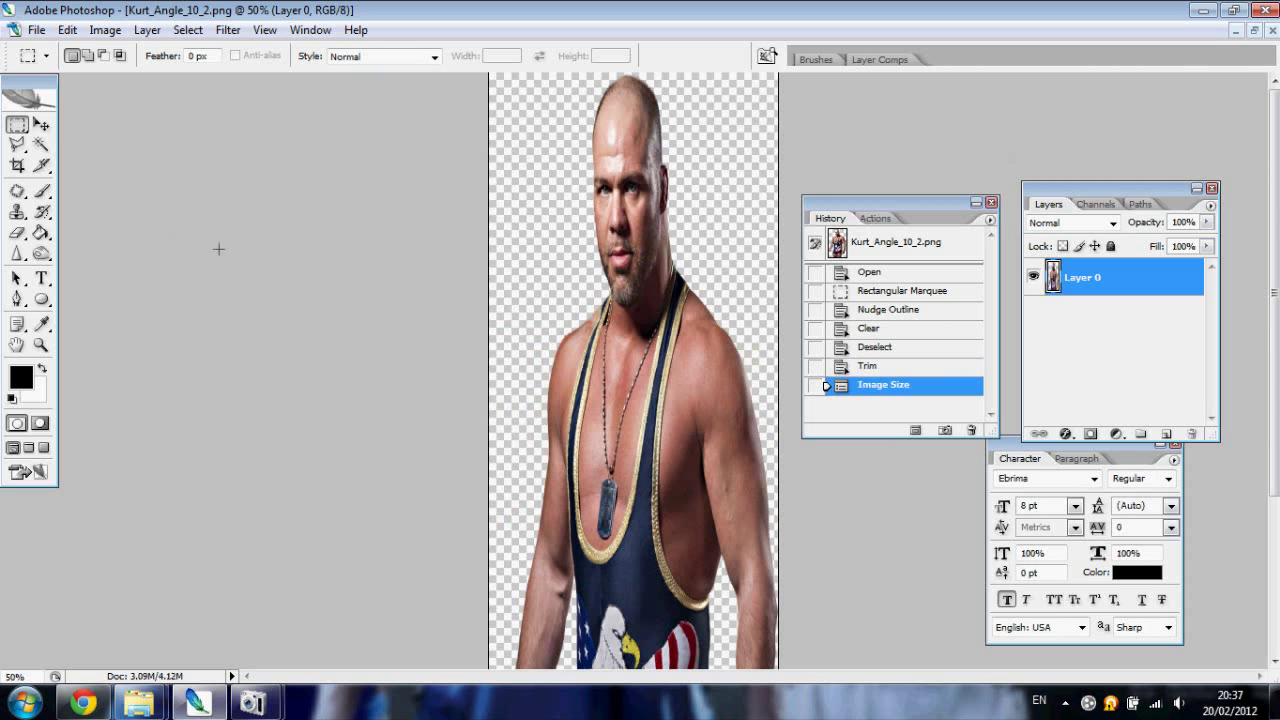
Float the render in its own window and create a new 256 × 512 pixel RGB document with a white background.
{"action": "left_click", "coordinate": [1255, 32]}
{"action": "left_click_drag", "start_coordinate": [366, 14], "coordinate": [536, 97]}
{"action": "left_click", "coordinate": [22, 34]}
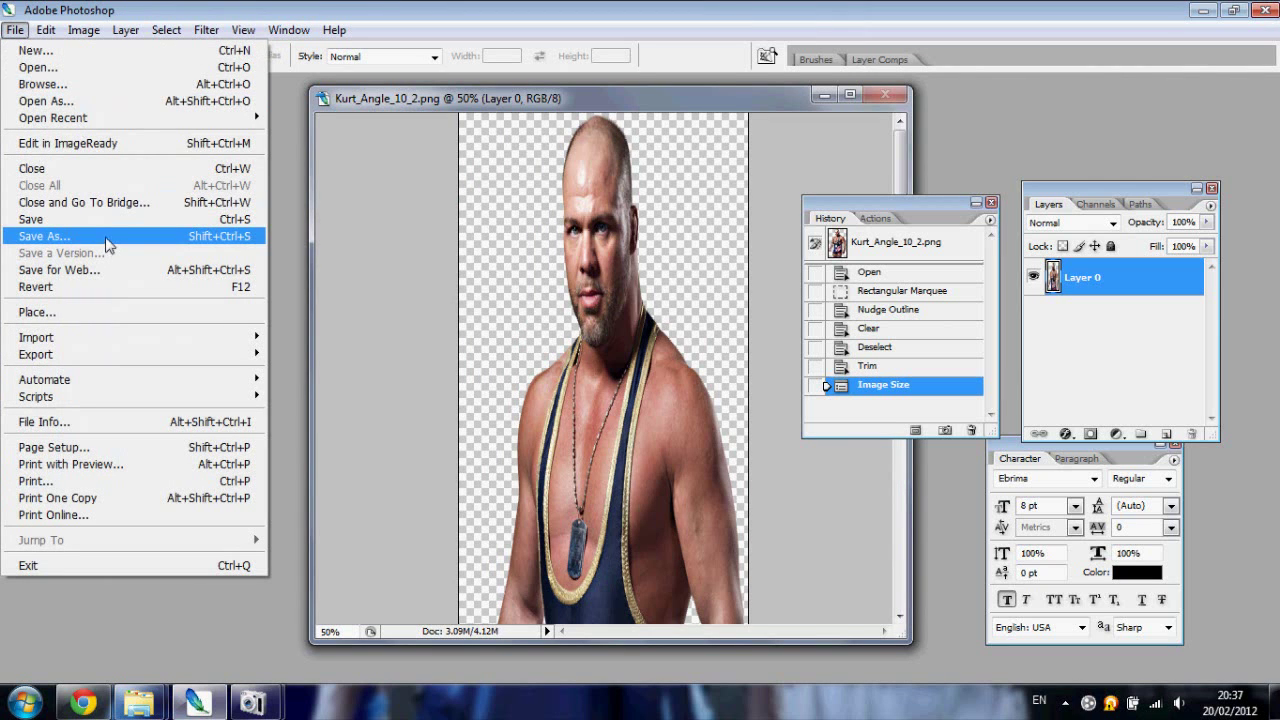
{"action": "left_click", "coordinate": [38, 51]}
{"action": "double_click", "coordinate": [320, 231]}
{"action": "type", "text": "256"}
{"action": "key", "text": "Tab"}
{"action": "type", "text": "512"}
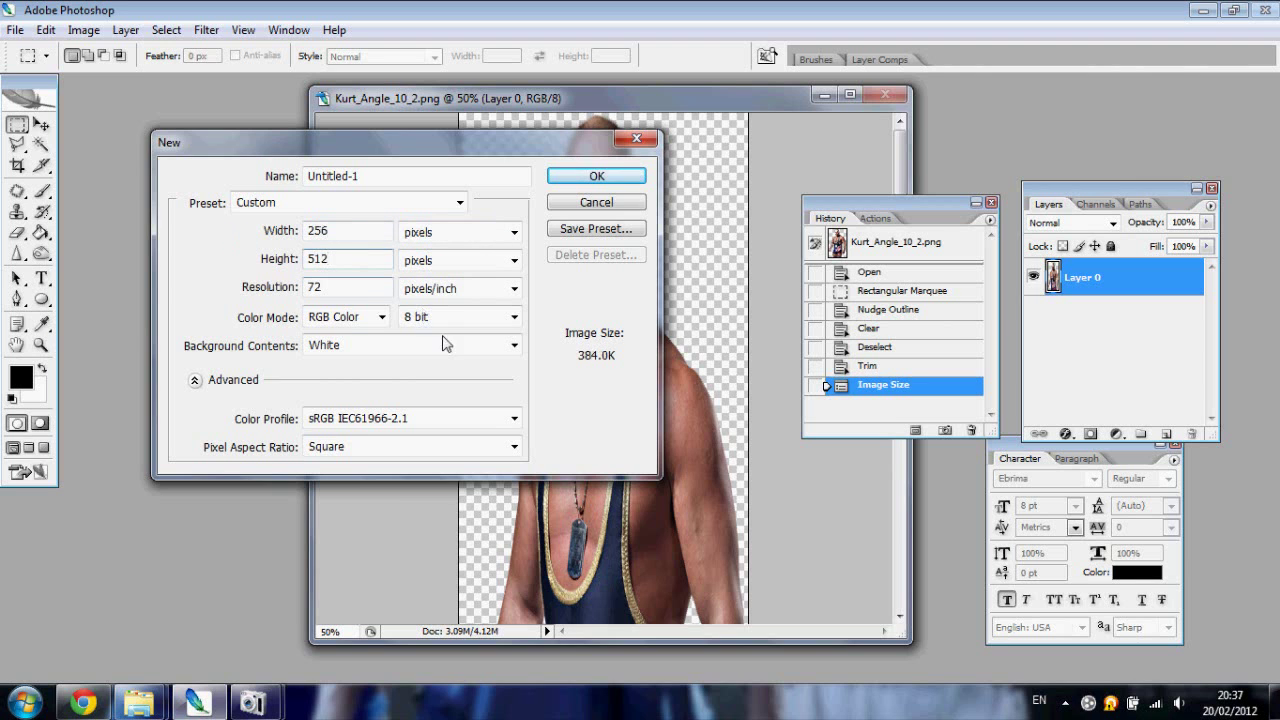
{"action": "left_click", "coordinate": [608, 177]}
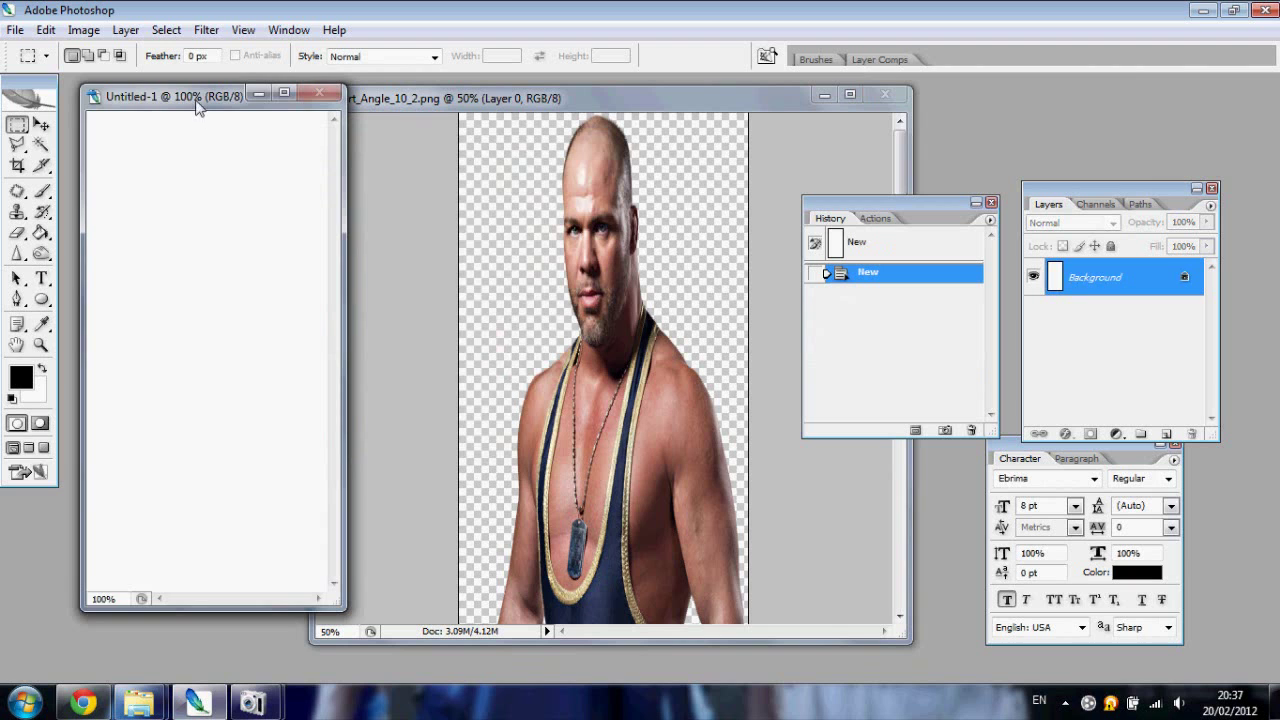
Place the blank document beside the render and convert its background into a regular layer named Layer 0.
{"action": "left_click_drag", "start_coordinate": [197, 107], "coordinate": [189, 106]}
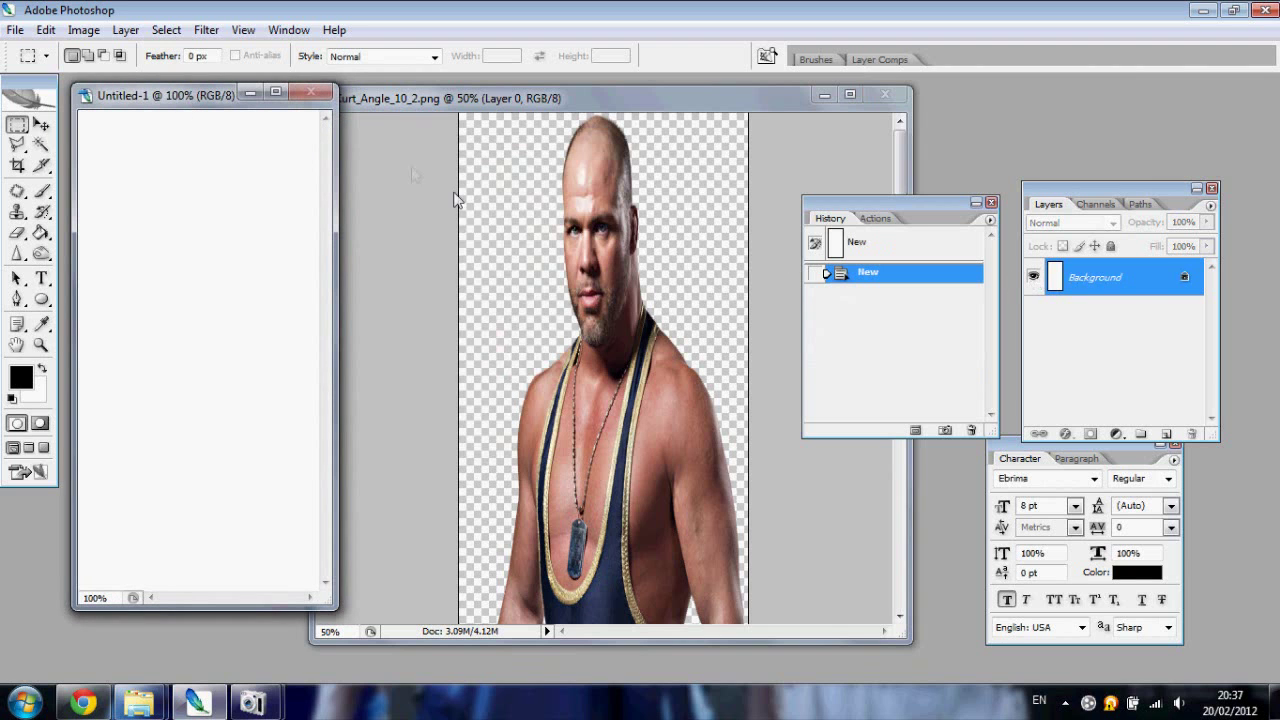
{"action": "double_click", "coordinate": [1138, 297]}
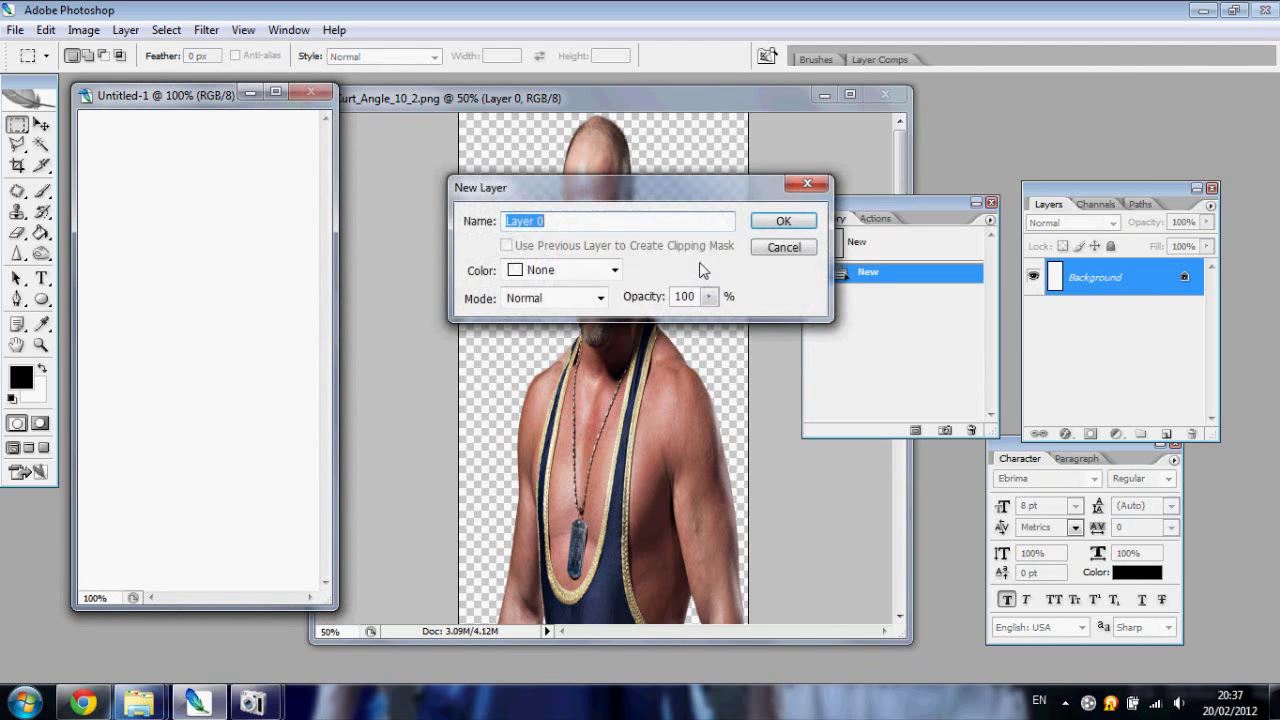
{"action": "left_click", "coordinate": [772, 230]}
Copy the wrestler layer from the render into the blank document with the Move tool.
{"action": "left_click", "coordinate": [39, 127]}
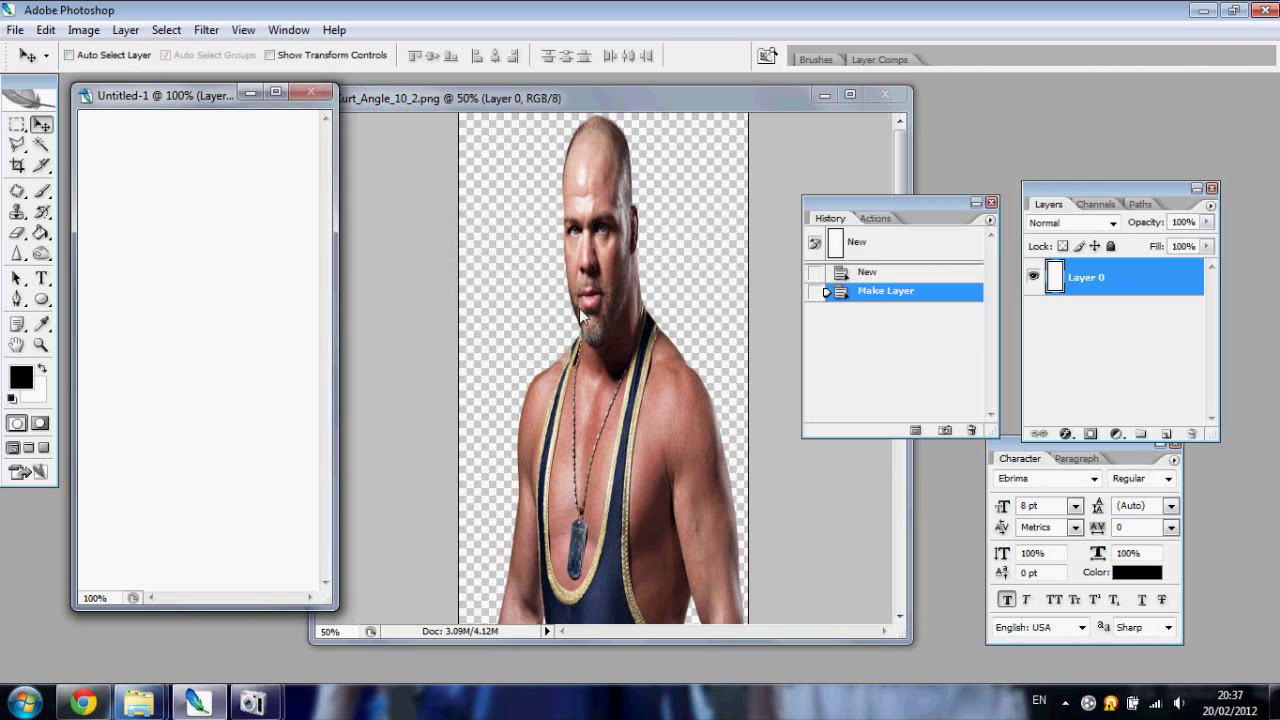
{"action": "left_click", "coordinate": [580, 315]}
{"action": "left_click_drag", "start_coordinate": [623, 342], "coordinate": [260, 302]}
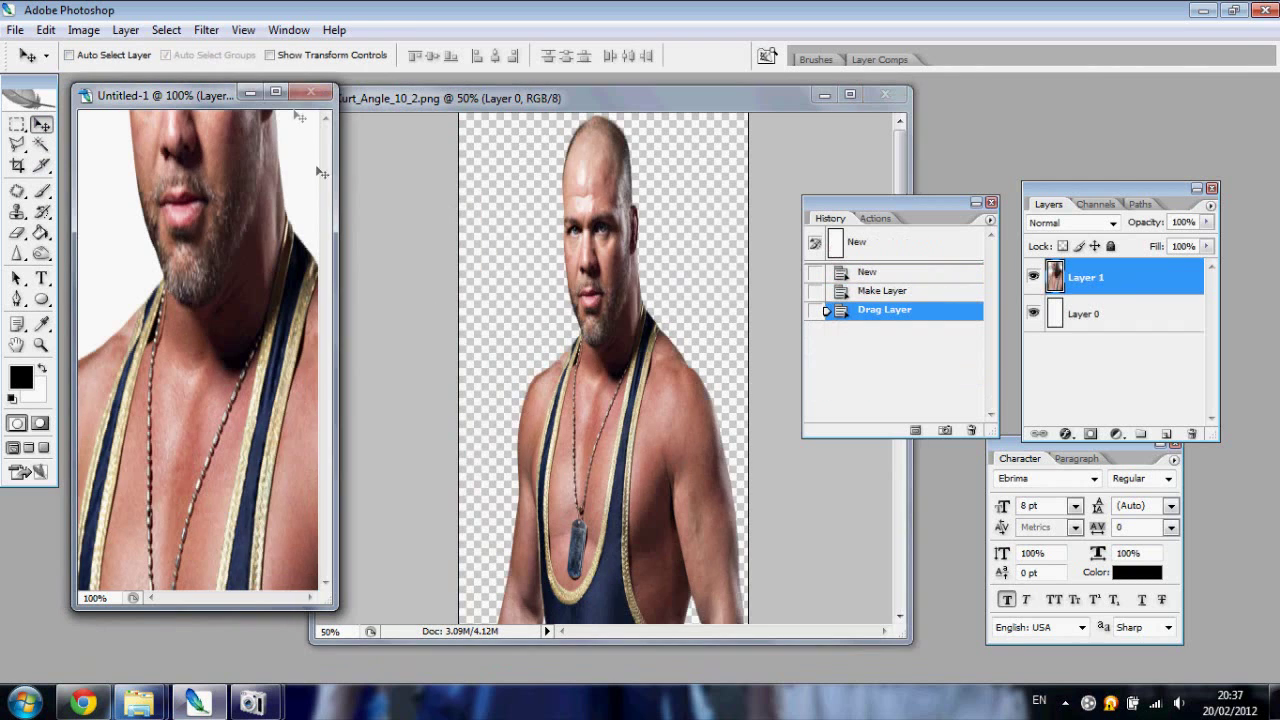
Maximize the new document, start Free Transform on the wrestler layer and align its upper-left corner with the canvas corner.
{"action": "left_click", "coordinate": [276, 93]}
{"action": "key", "text": "ctrl+minus"}
{"action": "key", "text": "ctrl+minus"}
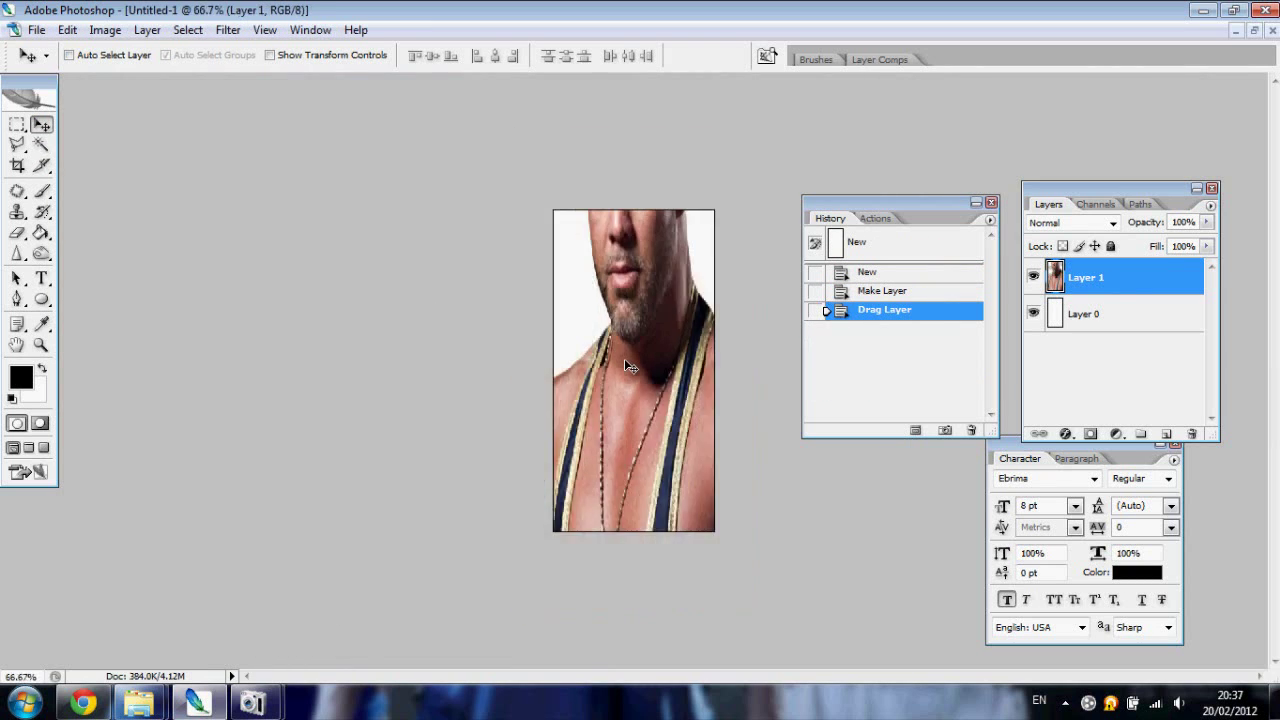
{"action": "key", "text": "ctrl+t"}
{"action": "left_click_drag", "start_coordinate": [648, 333], "coordinate": [698, 419]}
{"action": "key", "text": "ctrl+minus"}
{"action": "key", "text": "ctrl+minus"}
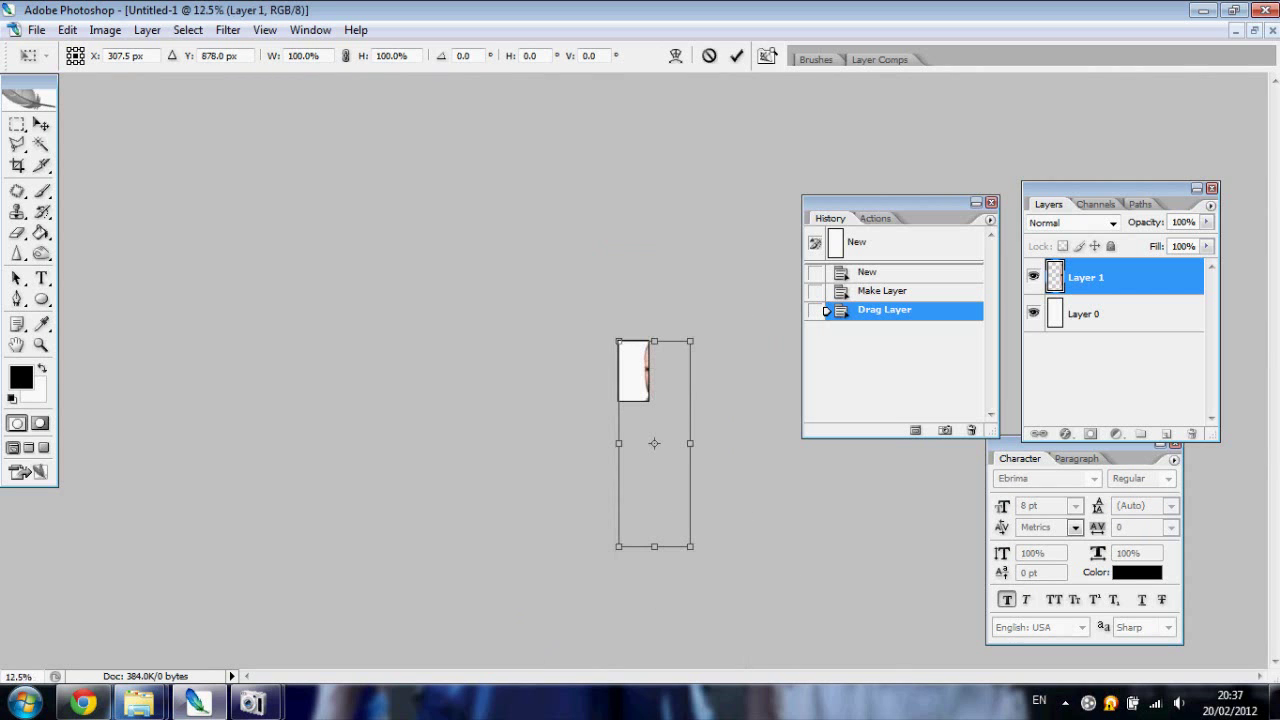
Scale the wrestler layer proportionally to 29.2% to fit the canvas height, apply the transformation and centre him horizontally.
{"action": "left_click_drag", "start_coordinate": [688, 543], "coordinate": [649, 404]}
{"action": "key", "text": "ctrl+plus"}
{"action": "key", "text": "ctrl+plus"}
{"action": "key", "text": "ctrl+plus"}
{"action": "key", "text": "ctrl+plus"}
{"action": "key", "text": "ctrl+plus"}
{"action": "key", "text": "ctrl+plus"}
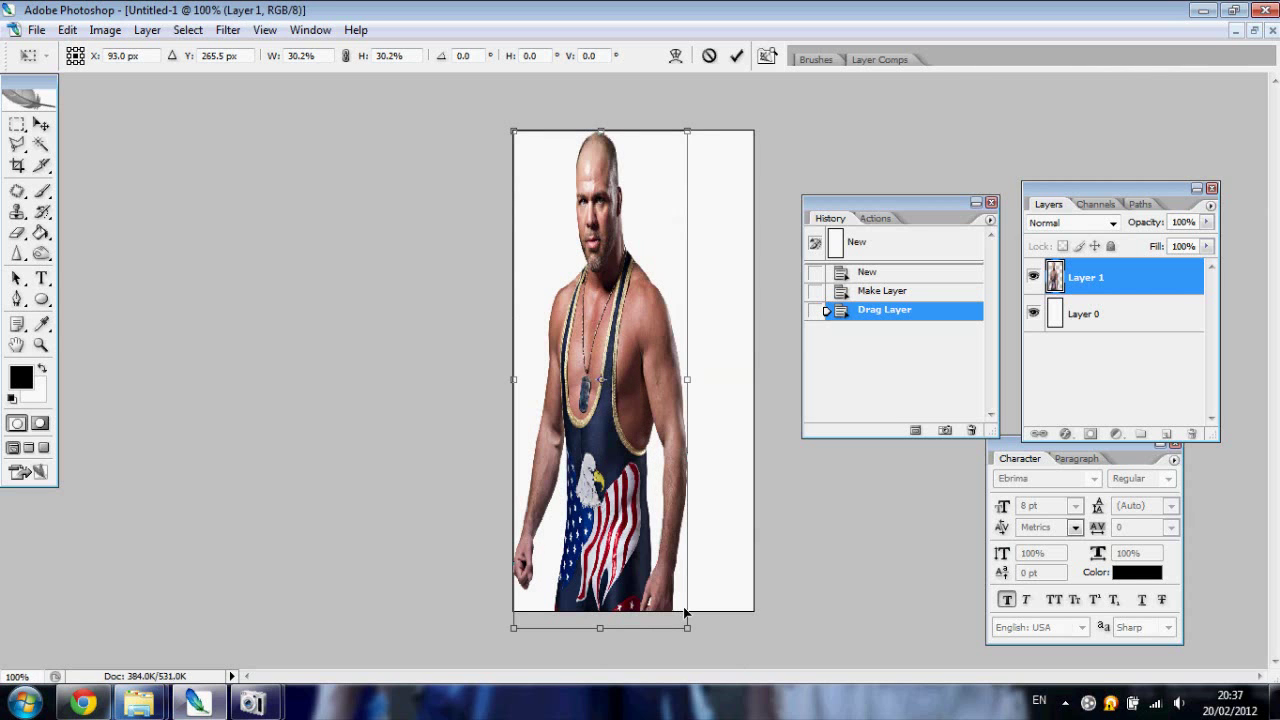
{"action": "left_click_drag", "start_coordinate": [688, 627], "coordinate": [681, 613]}
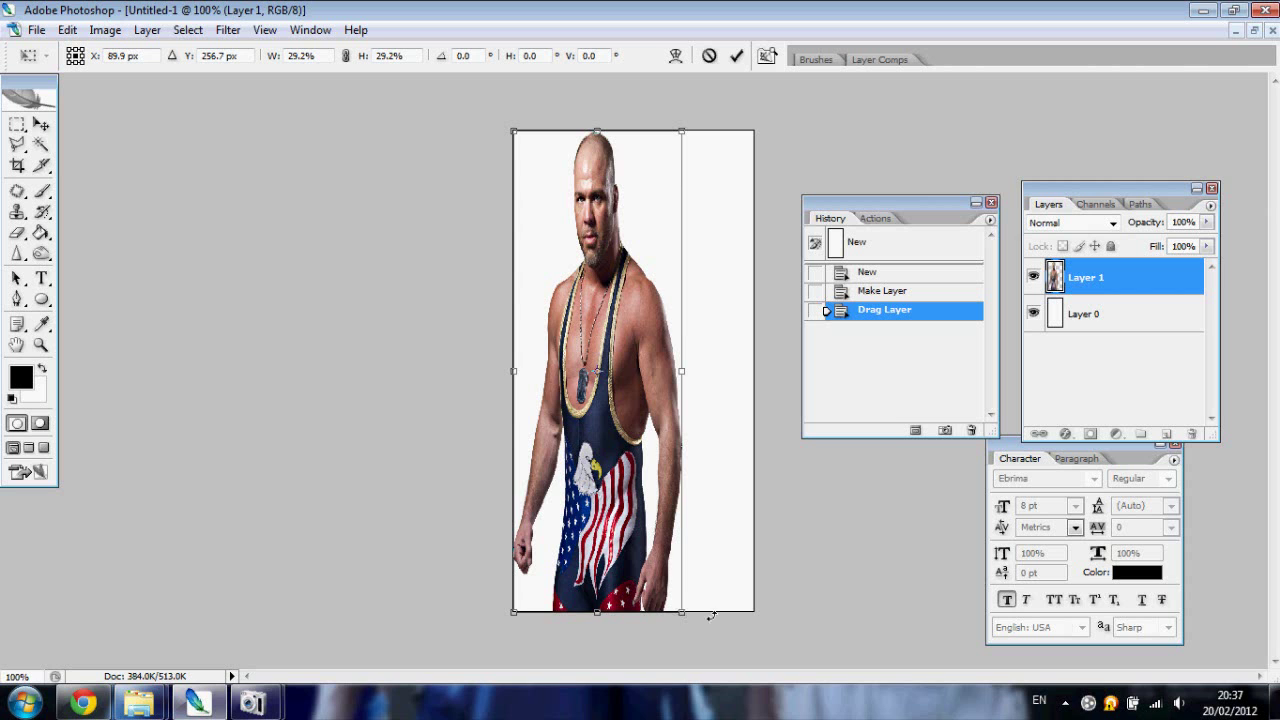
{"action": "left_click", "coordinate": [41, 124]}
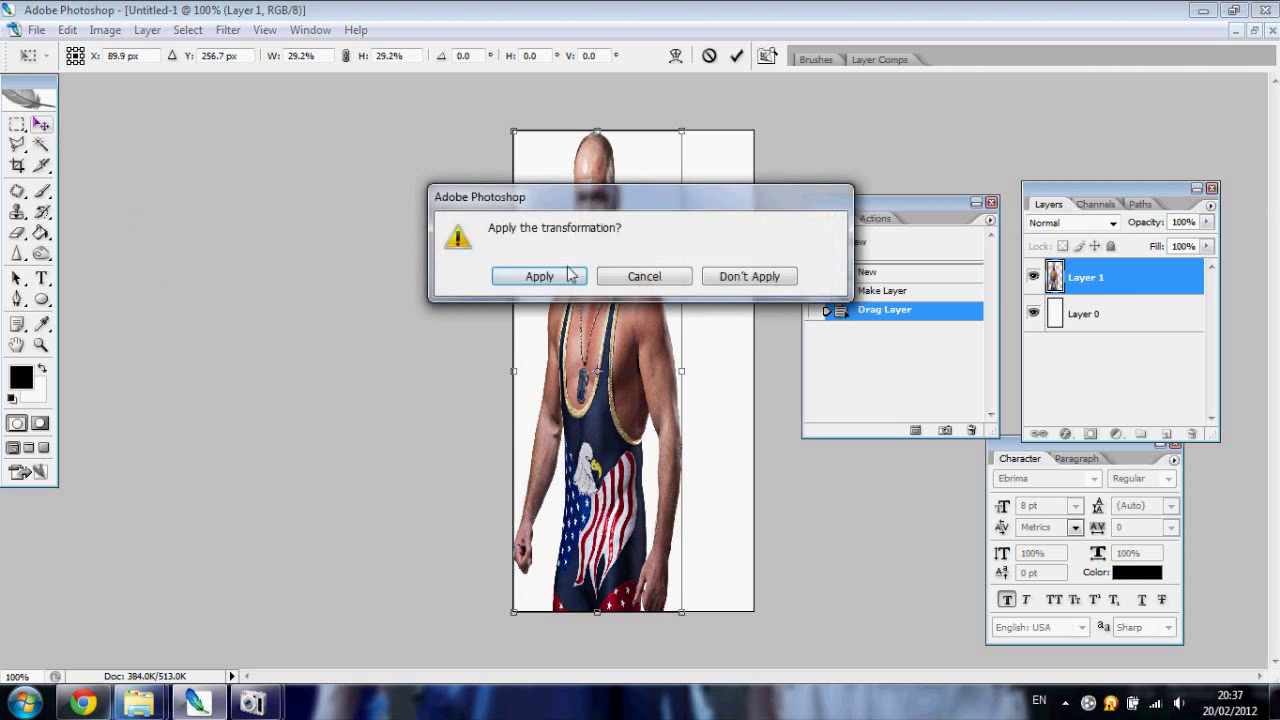
{"action": "left_click", "coordinate": [578, 282]}
{"action": "left_click_drag", "start_coordinate": [604, 318], "coordinate": [634, 321]}
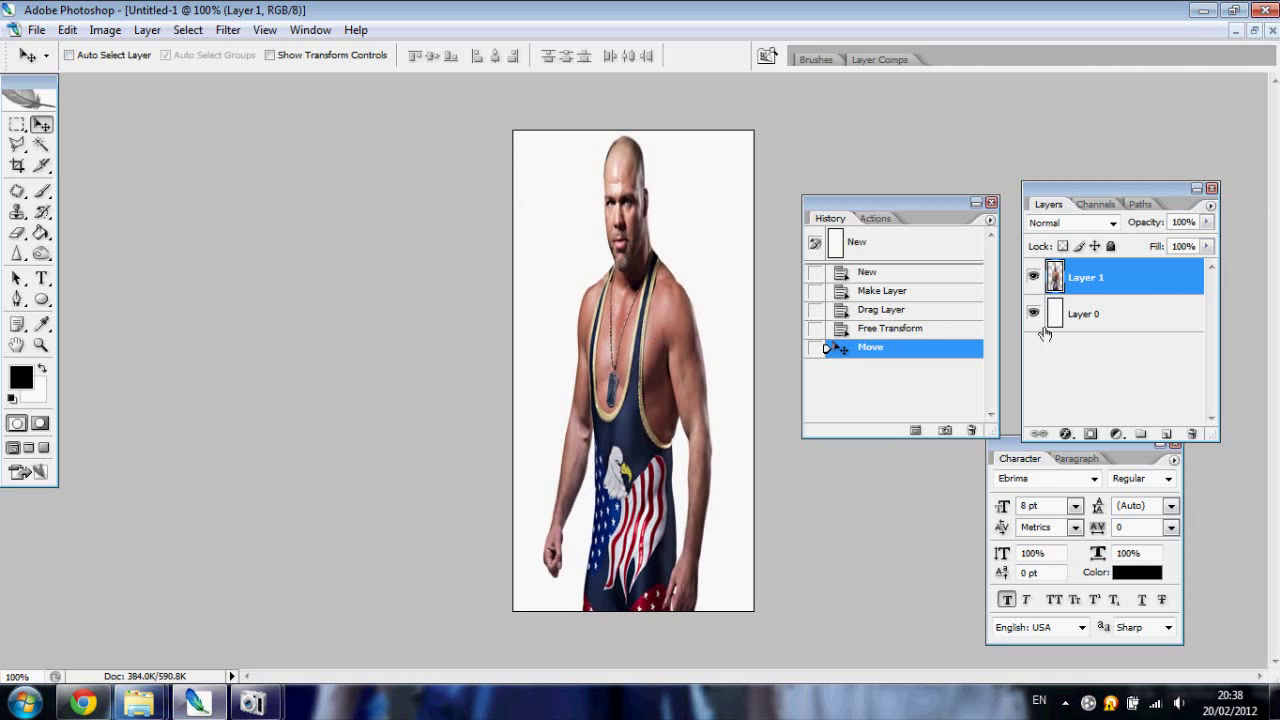
Delete the white Layer 0 behind the wrestler.
{"action": "left_click", "coordinate": [1092, 322]}
{"action": "left_click", "coordinate": [1191, 433]}
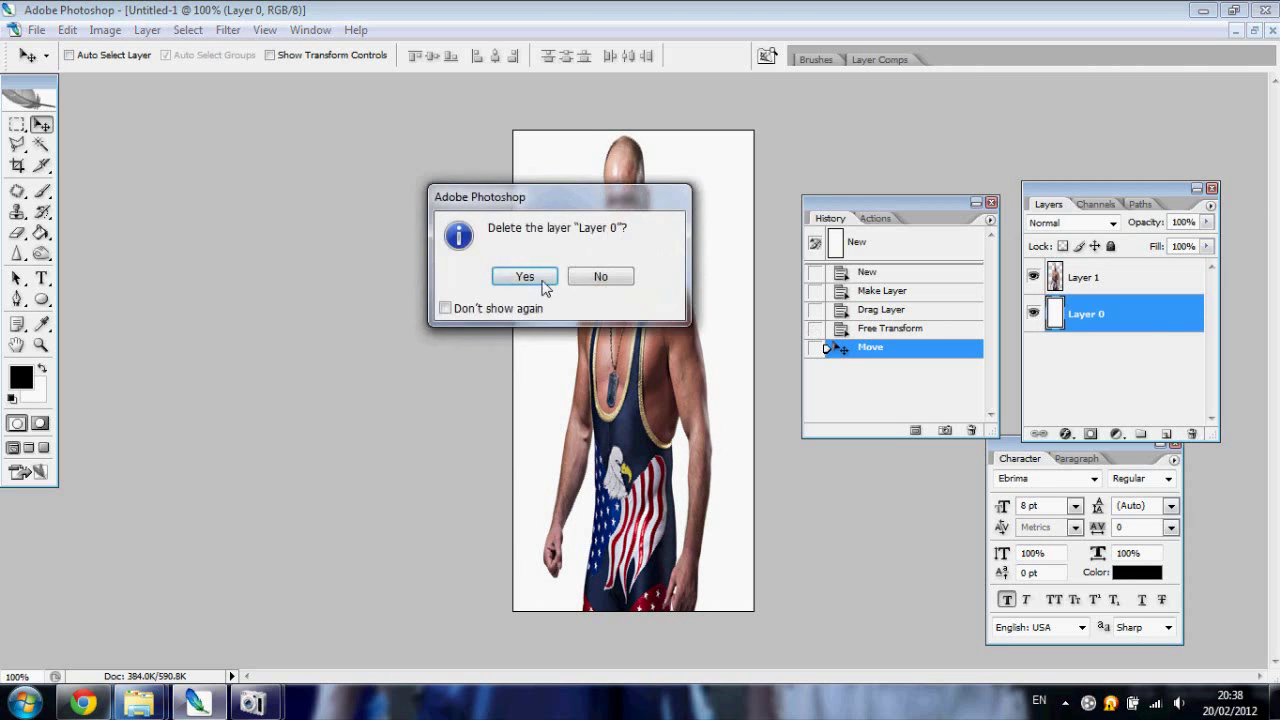
{"action": "left_click", "coordinate": [544, 282]}
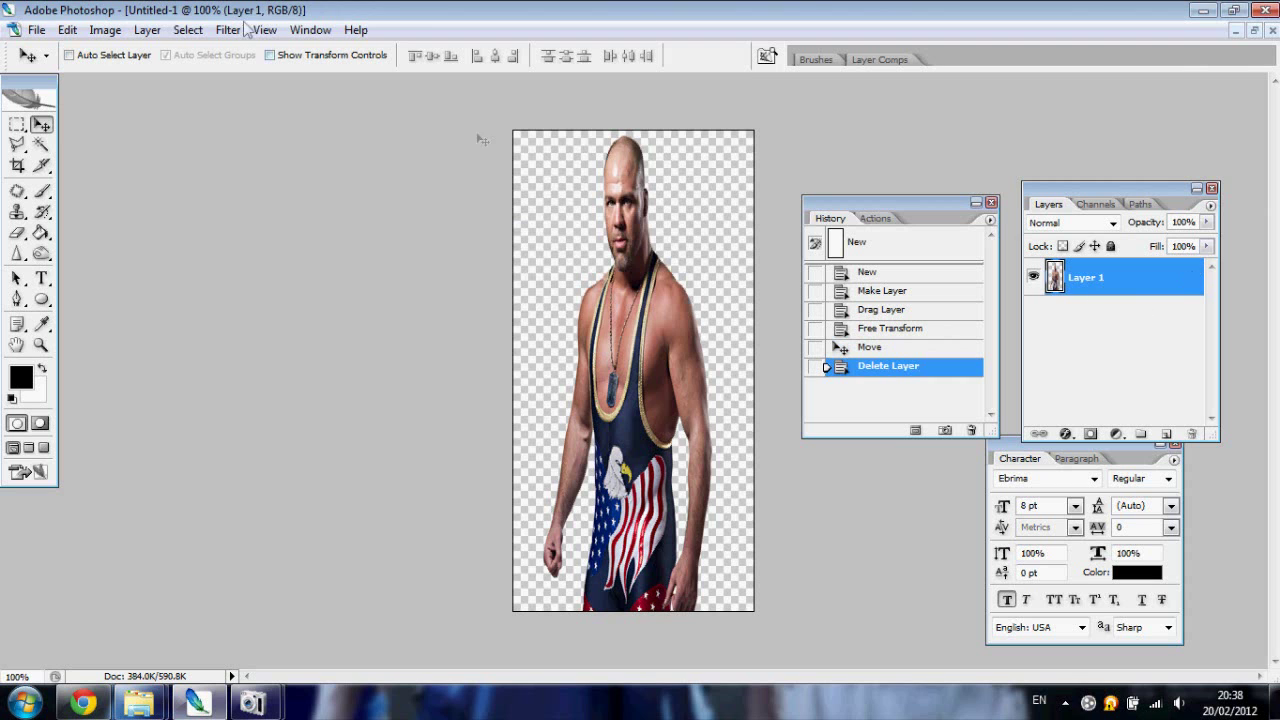
Reduce the wrestler layer's saturation to -25 with a Hue/Saturation adjustment.
{"action": "left_click", "coordinate": [105, 29]}
{"action": "mouse_move", "coordinate": [200, 75]}
{"action": "left_click", "coordinate": [392, 203]}
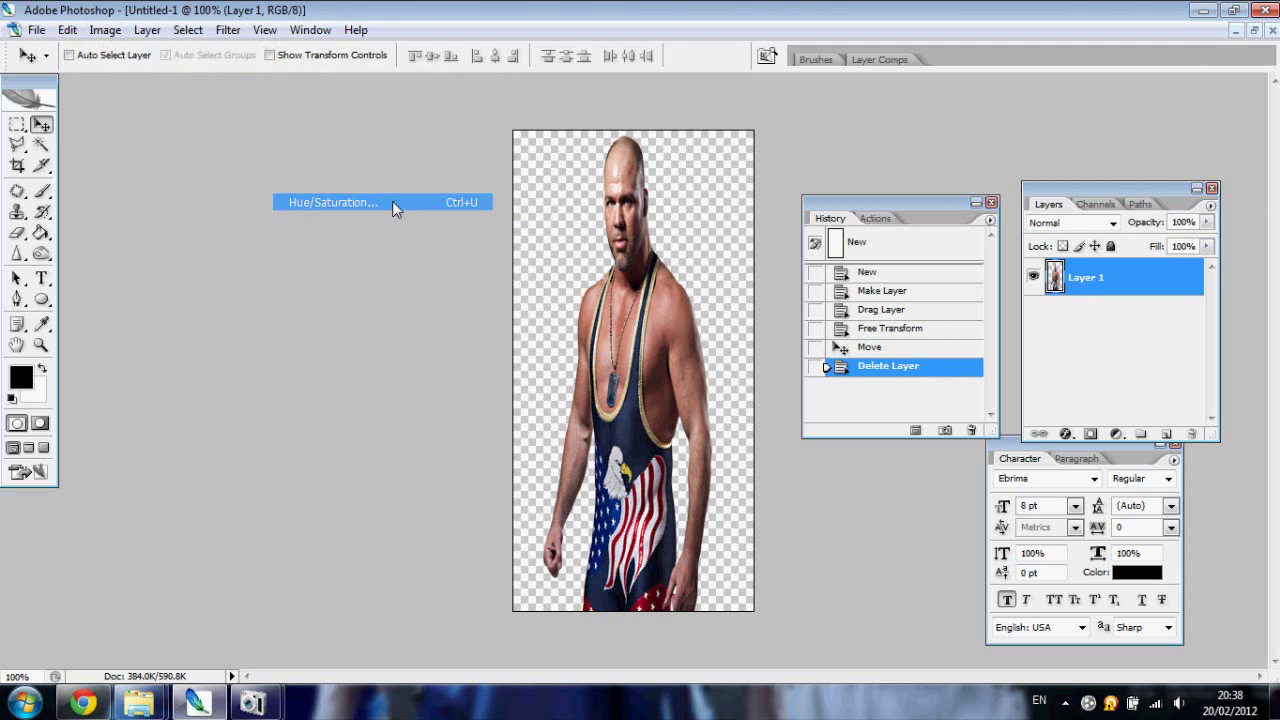
{"action": "left_click_drag", "start_coordinate": [668, 115], "coordinate": [898, 135]}
{"action": "left_click_drag", "start_coordinate": [941, 272], "coordinate": [919, 280]}
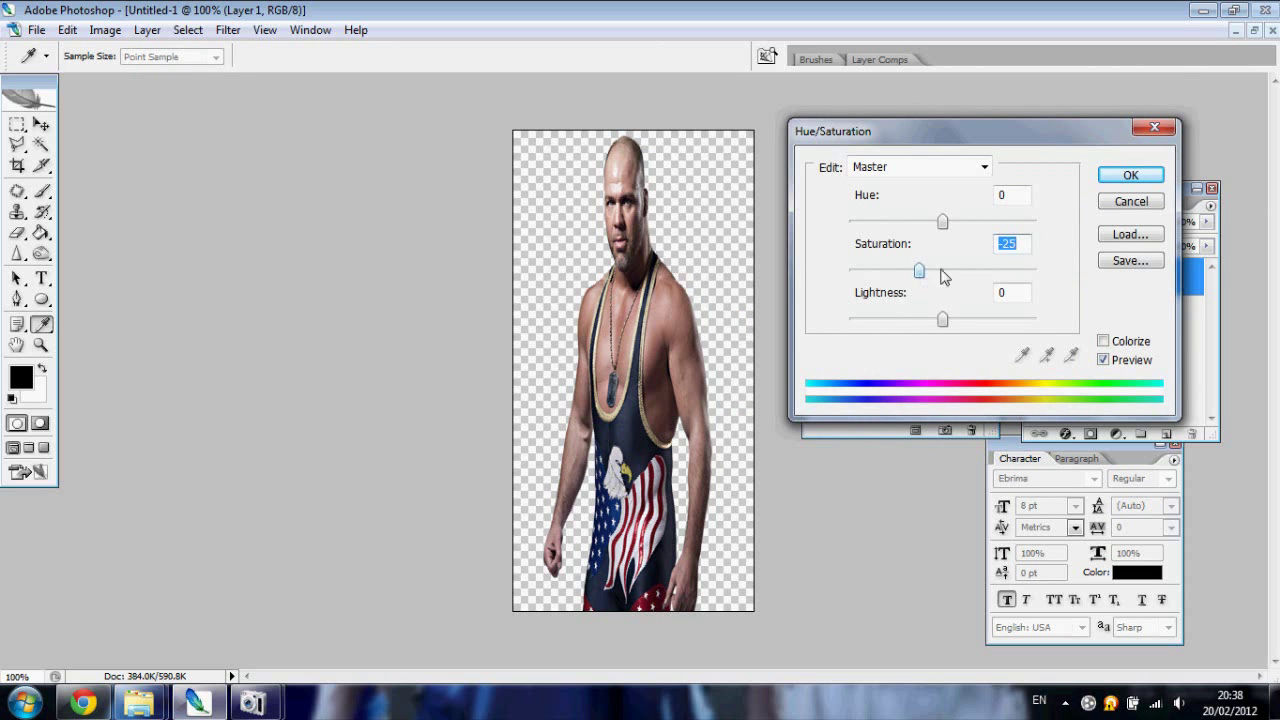
{"action": "left_click", "coordinate": [1130, 175]}
Duplicate Layer 1 within the same document as Layer 1 copy.
{"action": "right_click", "coordinate": [1150, 287]}
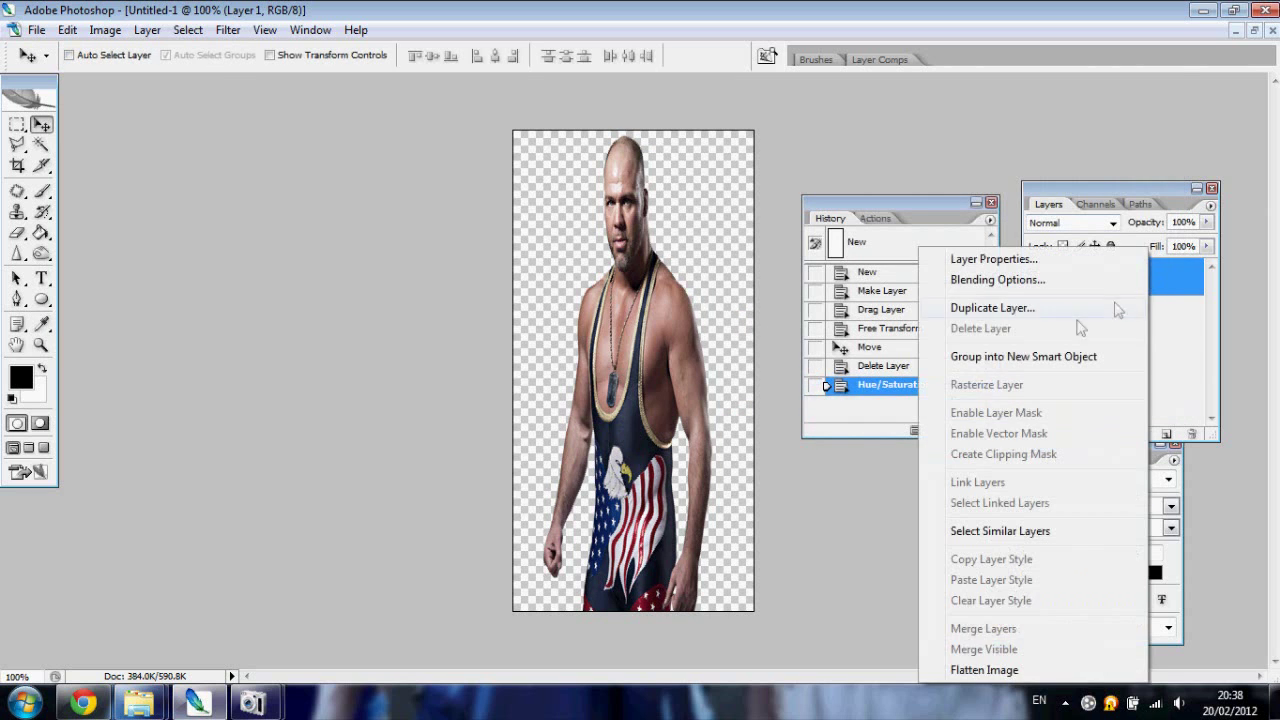
{"action": "left_click", "coordinate": [1033, 308]}
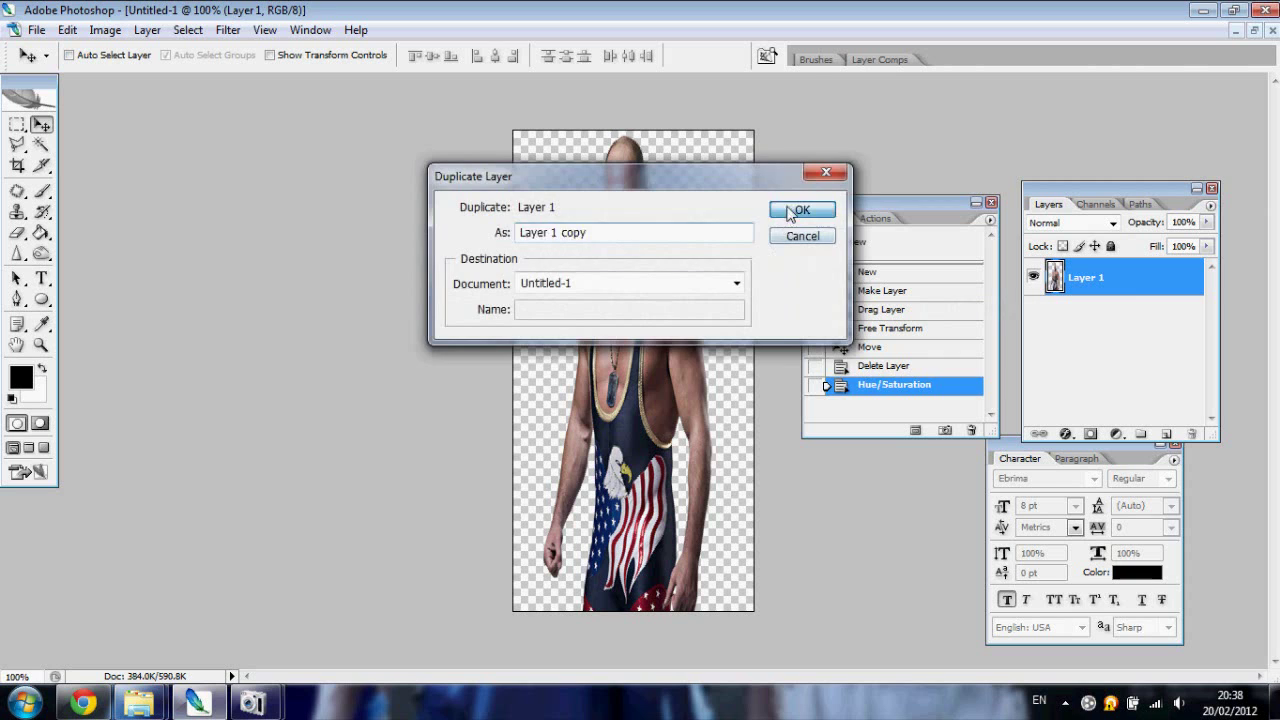
{"action": "left_click", "coordinate": [794, 206]}
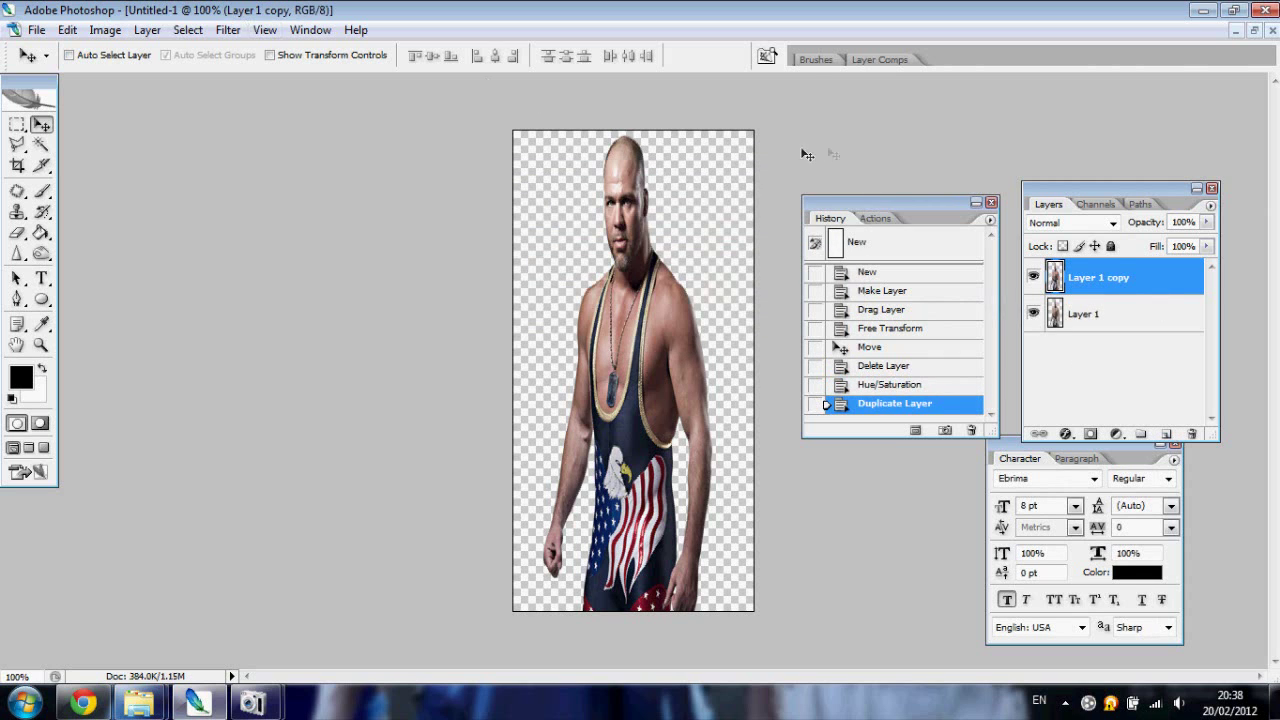
Apply a Gaussian Blur with a 1.5 pixel radius to Layer 1 copy.
{"action": "left_click", "coordinate": [1112, 223]}
{"action": "left_click", "coordinate": [1113, 224]}
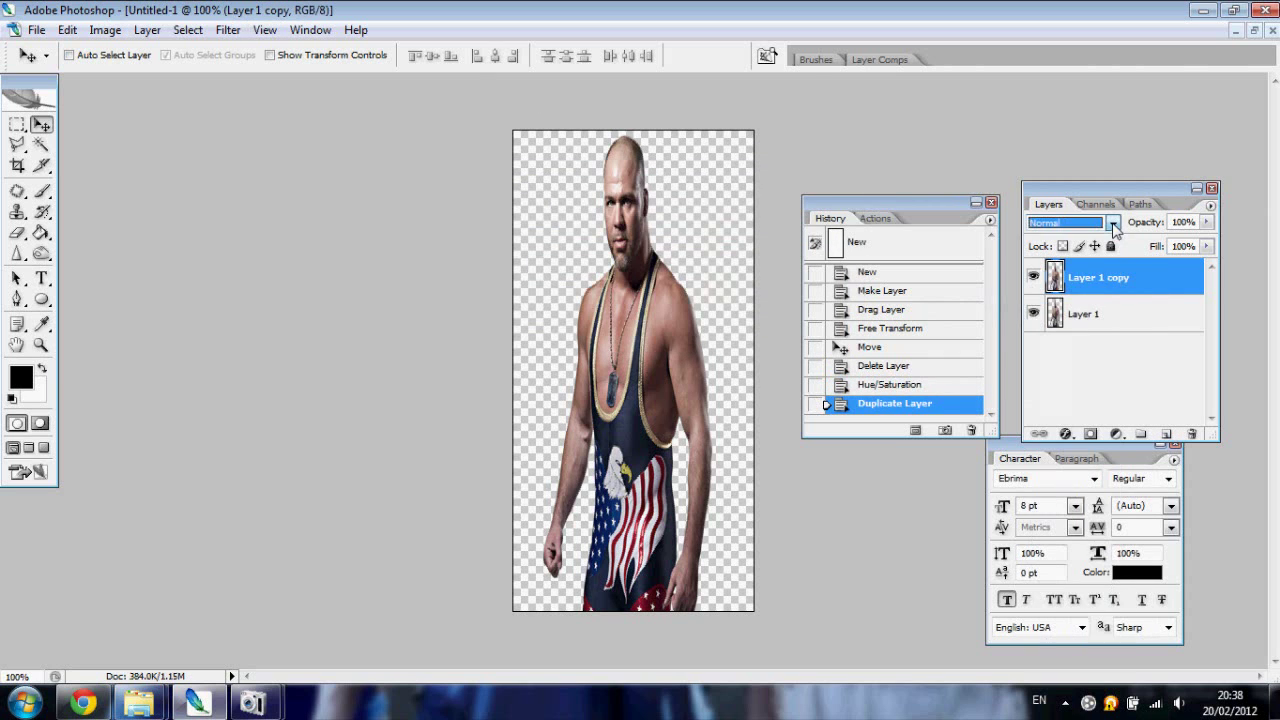
{"action": "left_click", "coordinate": [189, 30]}
{"action": "mouse_move", "coordinate": [231, 35]}
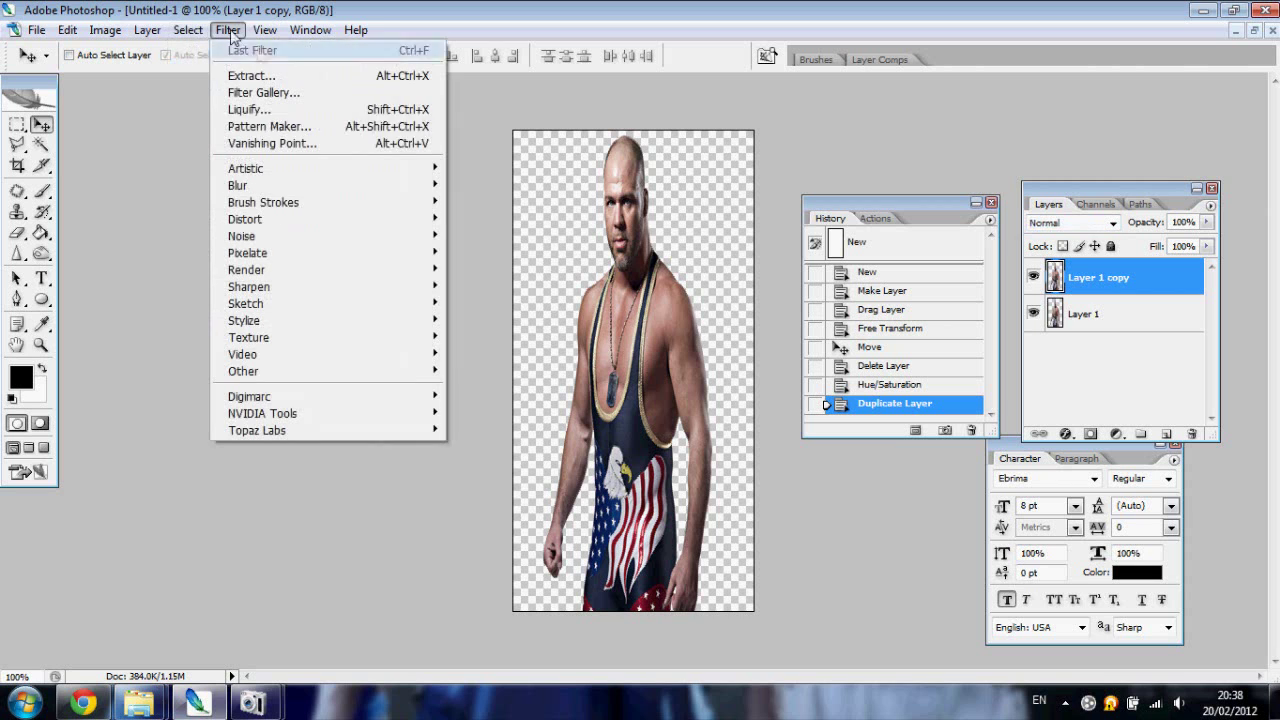
{"action": "mouse_move", "coordinate": [300, 185]}
{"action": "left_click", "coordinate": [482, 253]}
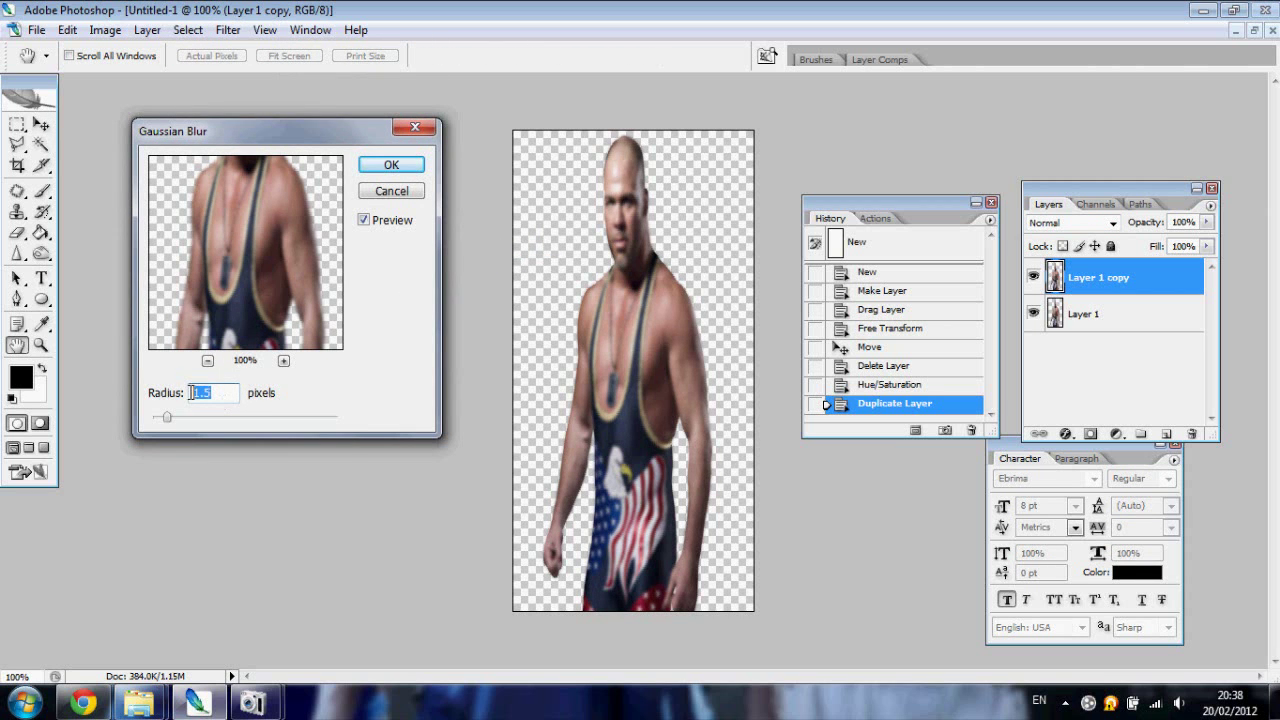
{"action": "left_click", "coordinate": [388, 166]}
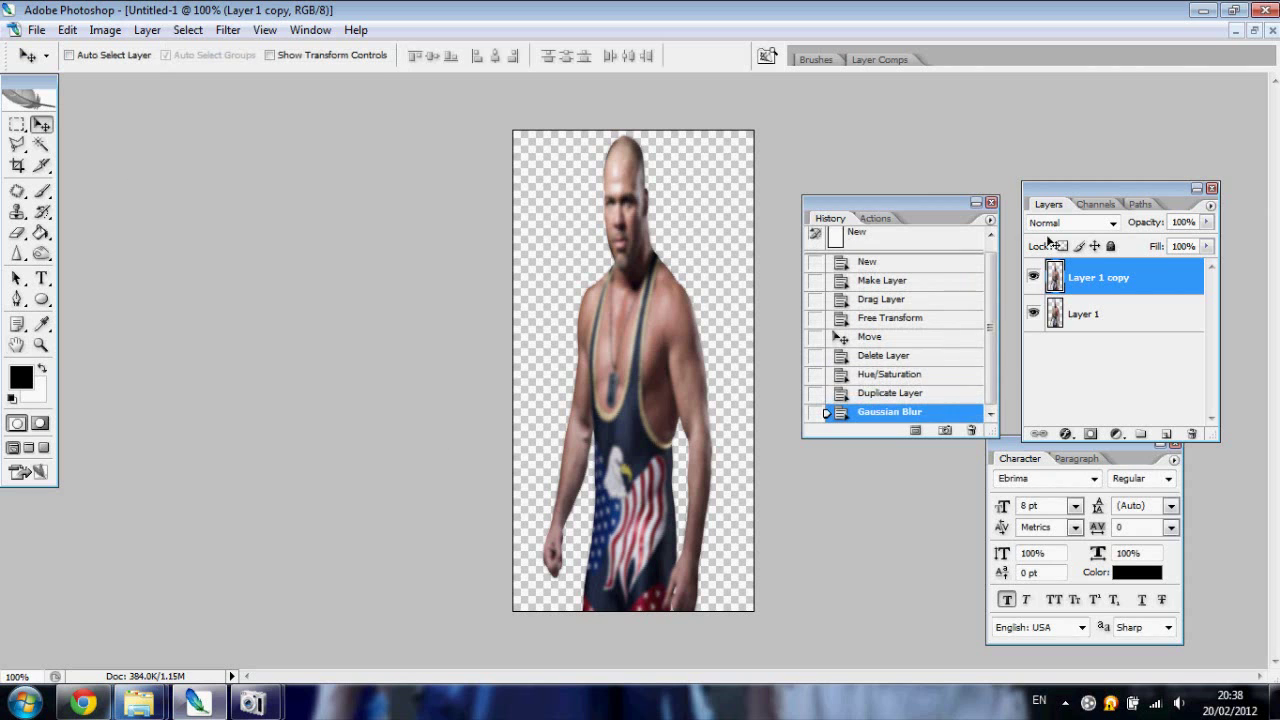
Set the blurred Layer 1 copy to Overlay blending mode with 35% opacity.
{"action": "left_click", "coordinate": [1112, 224]}
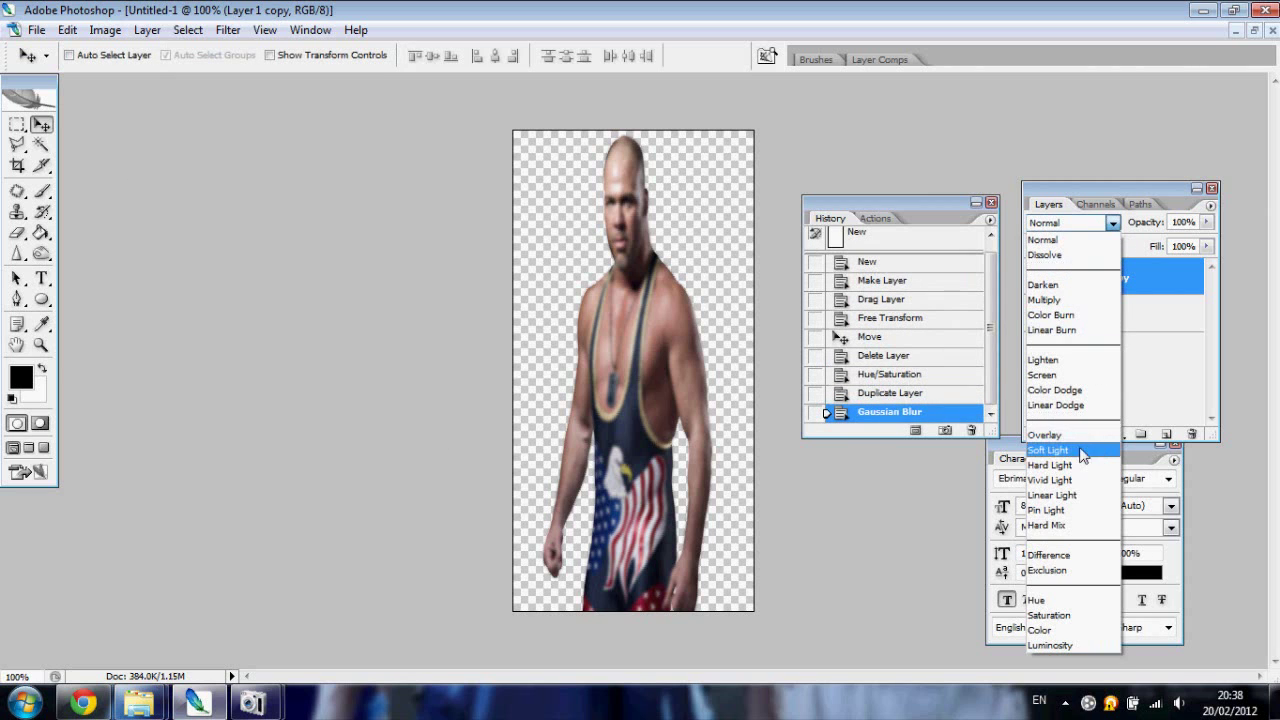
{"action": "left_click", "coordinate": [1045, 435]}
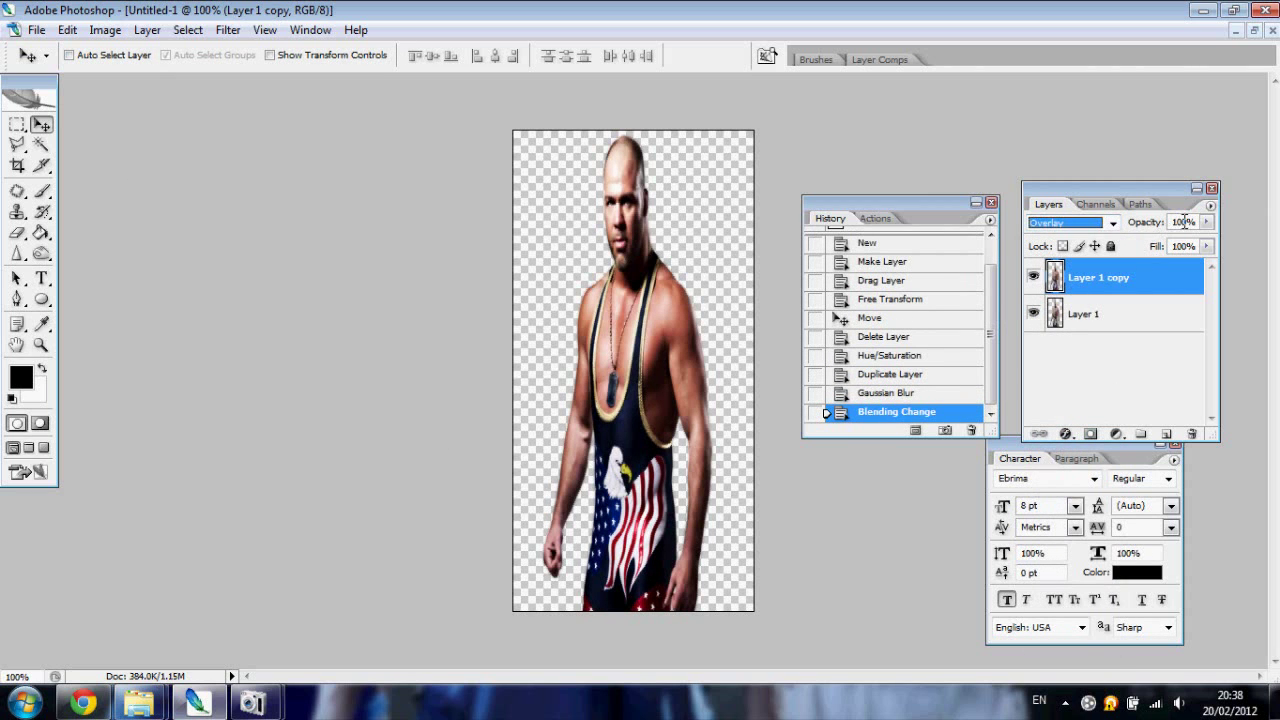
{"action": "left_click", "coordinate": [1184, 222]}
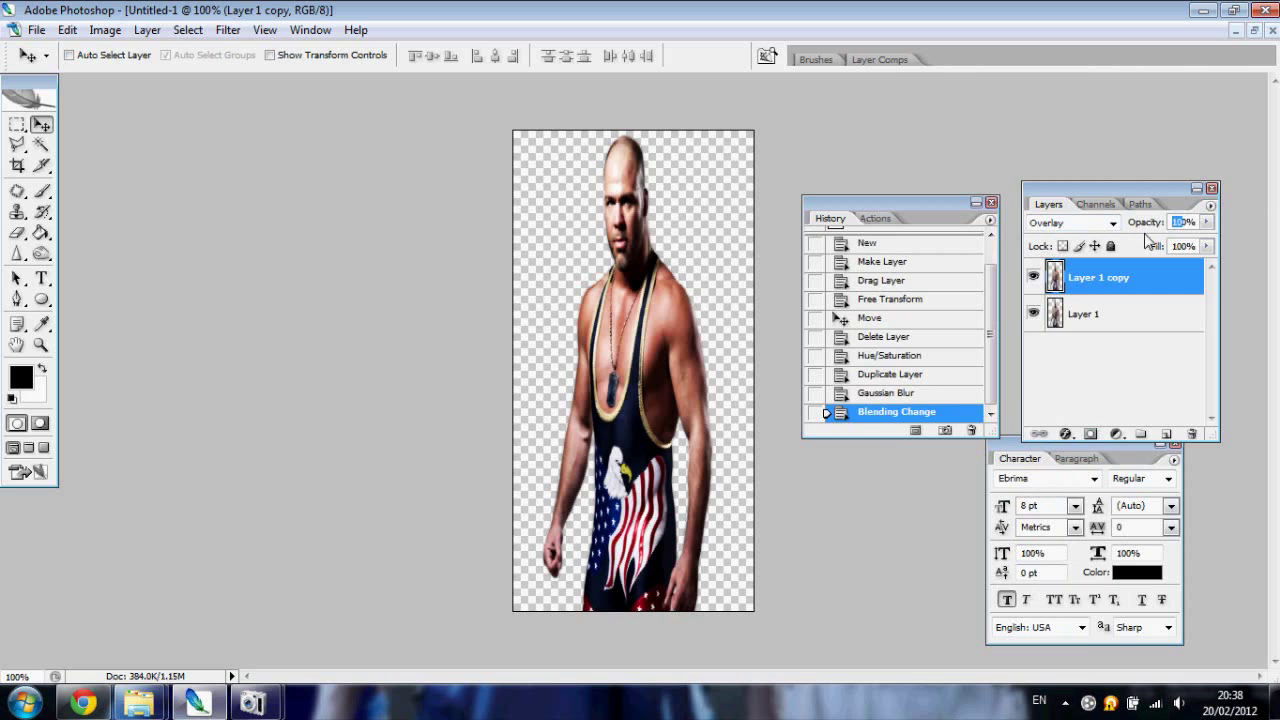
{"action": "type", "text": "20"}
{"action": "key", "text": "Return"}
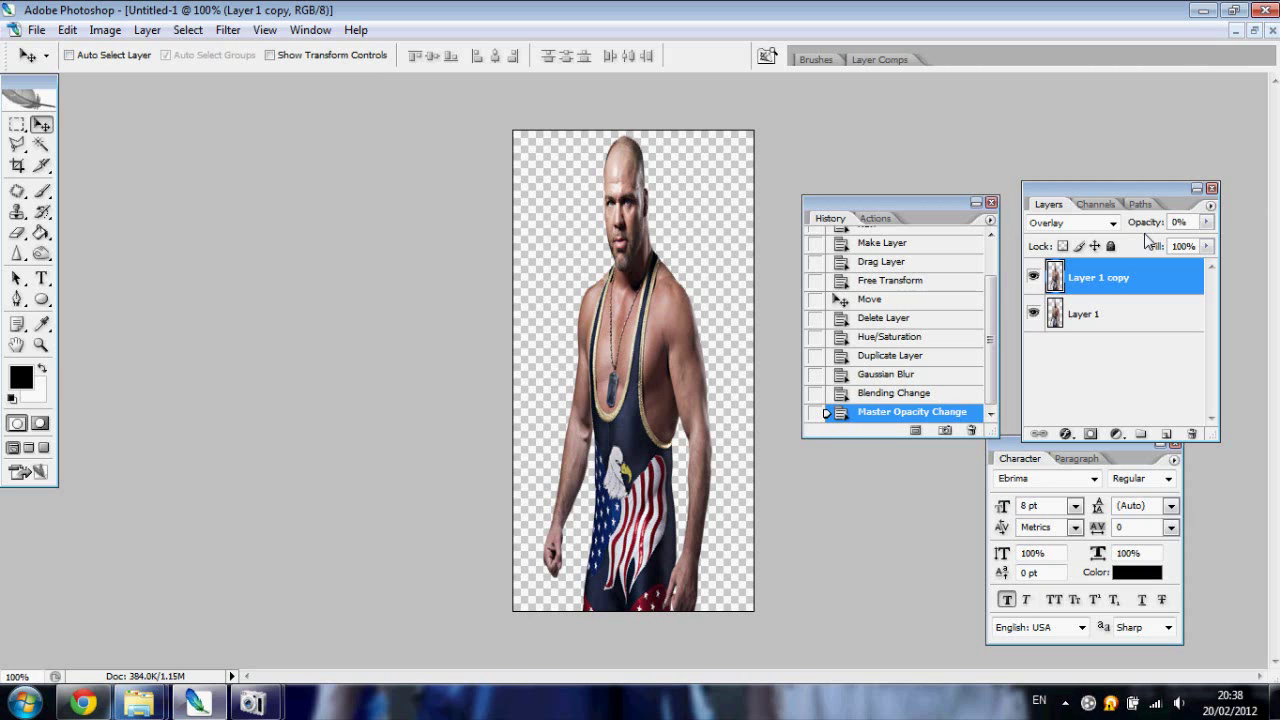
{"action": "type", "text": "35"}
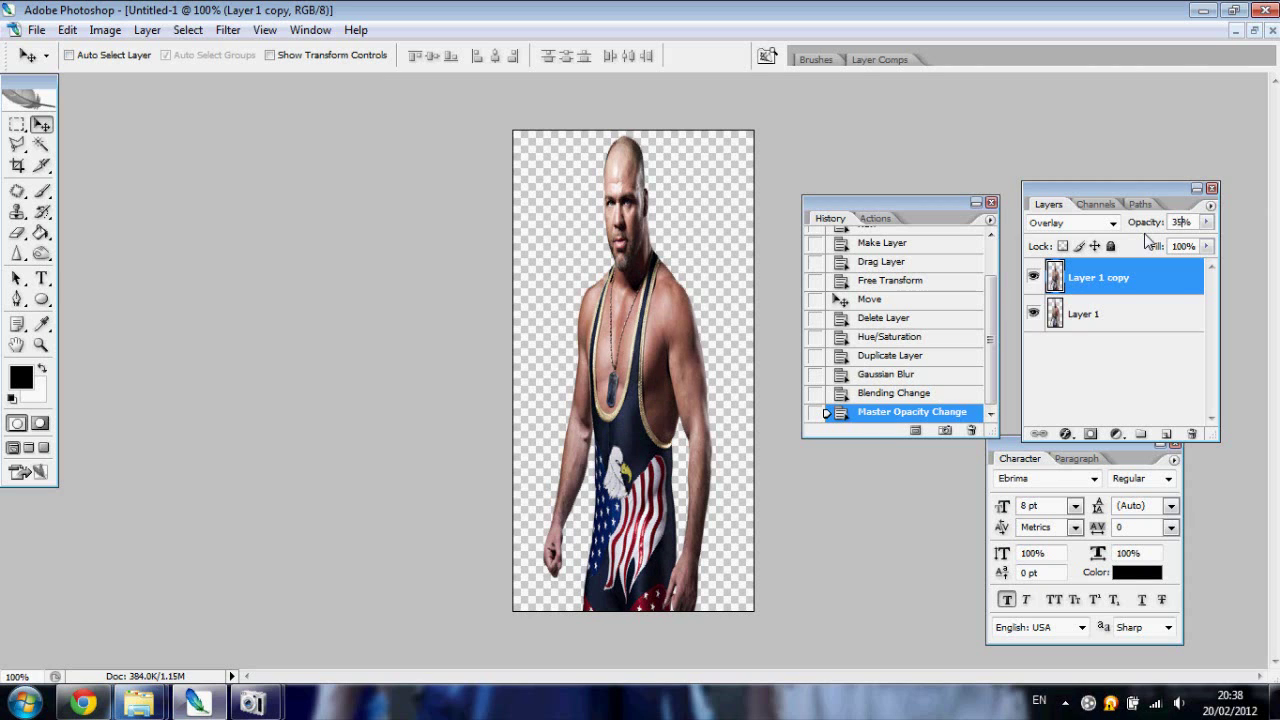
{"action": "key", "text": "BackSpace"}
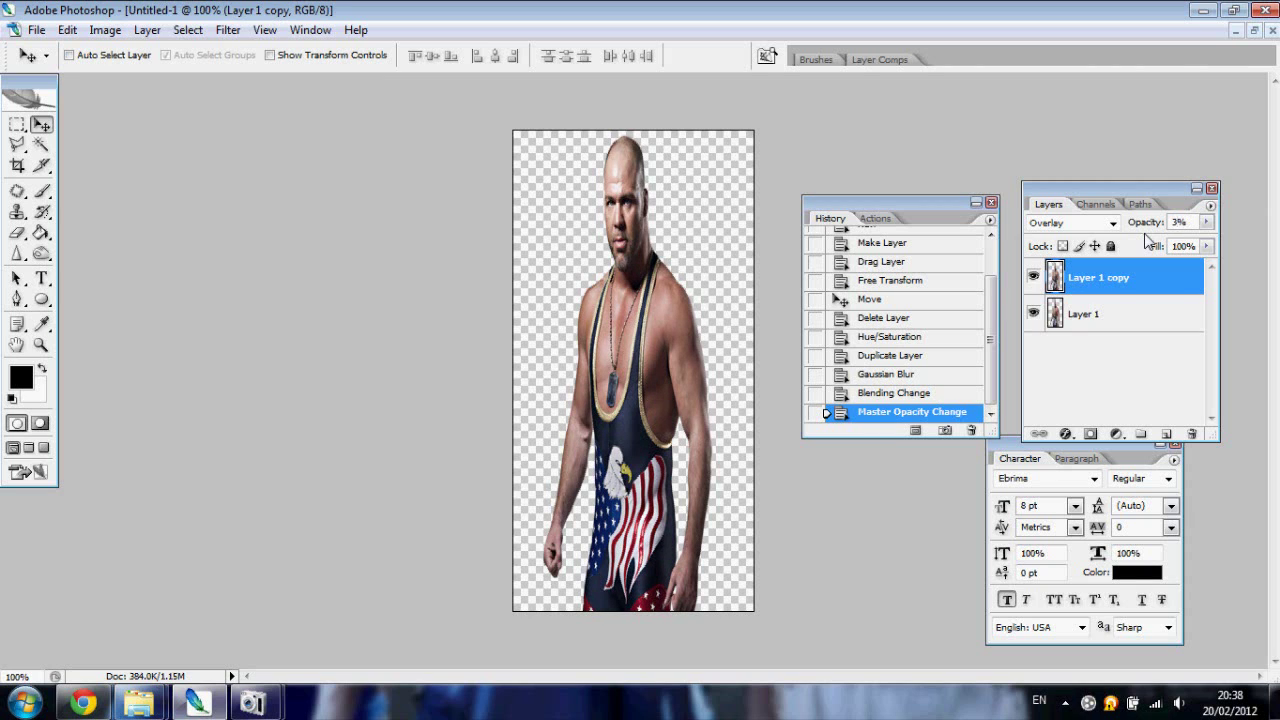
{"action": "type", "text": "35"}
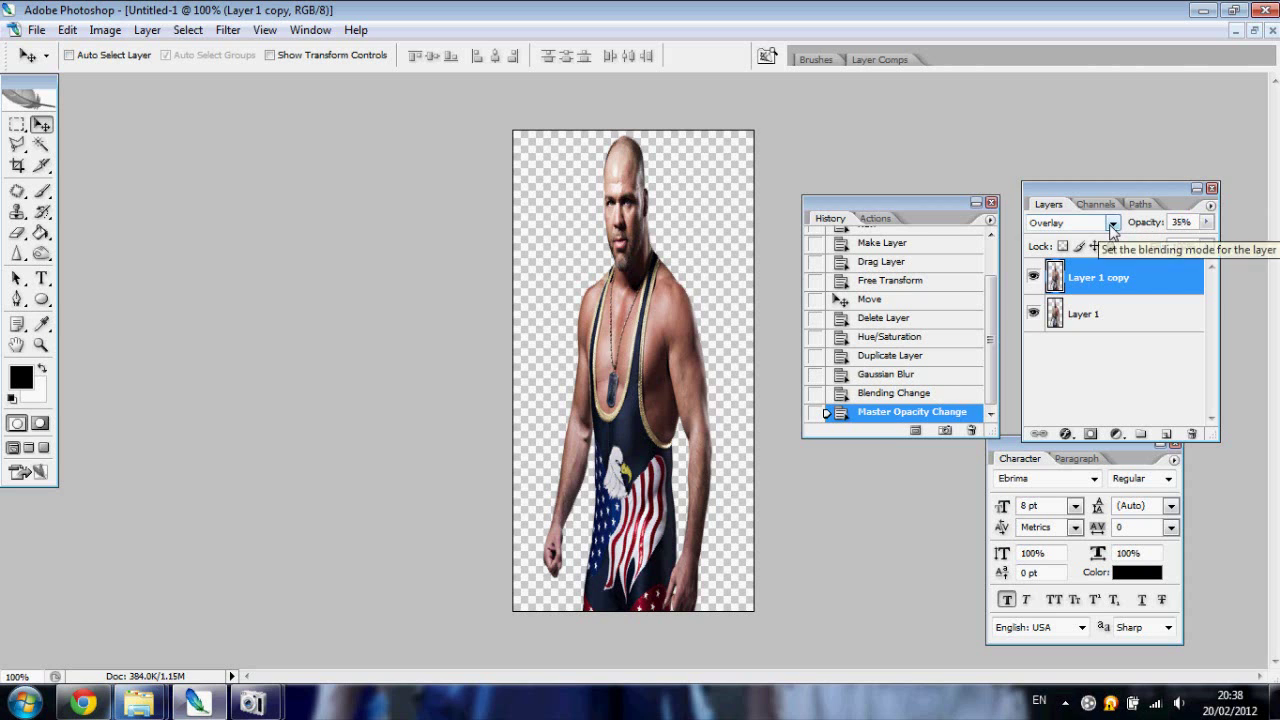
Merge Layer 1 copy and Layer 1 into a single layer.
{"action": "left_click", "coordinate": [1142, 314], "text": "shift"}
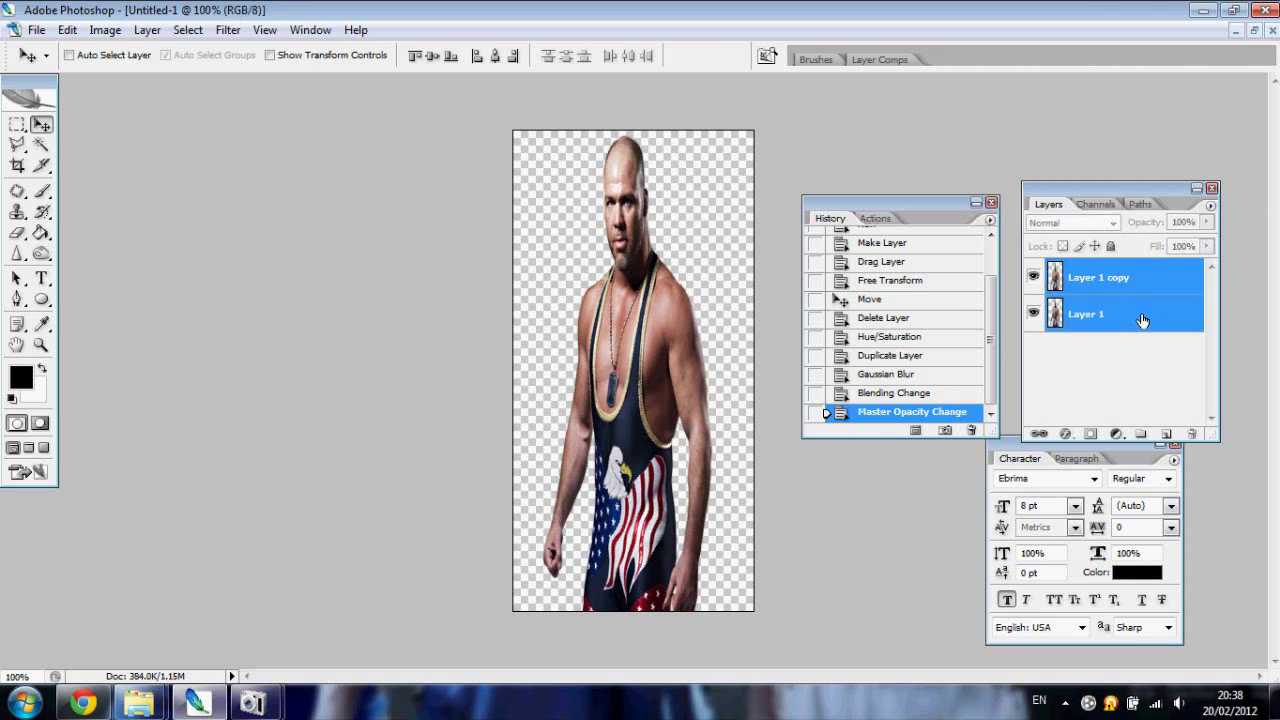
{"action": "right_click", "coordinate": [1143, 315]}
{"action": "left_click", "coordinate": [993, 628]}
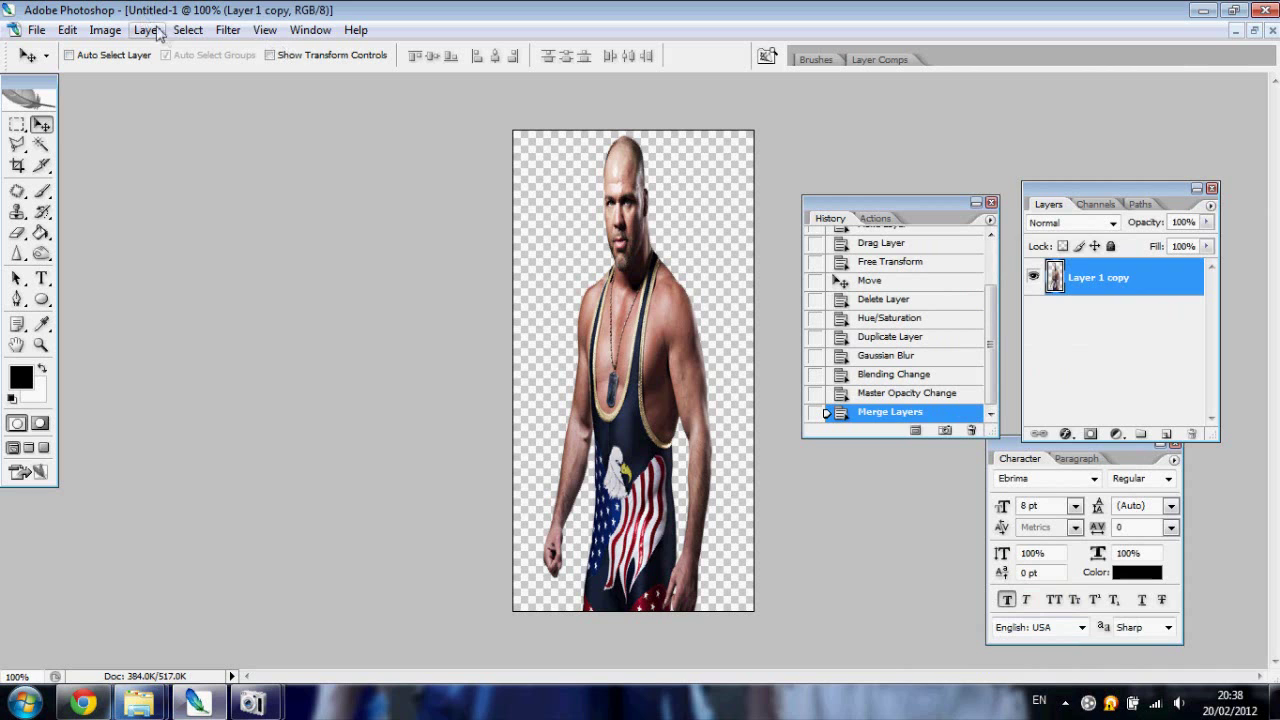
Lower the merged wrestler layer's saturation to -25 with a Hue/Saturation adjustment.
{"action": "left_click", "coordinate": [188, 30]}
{"action": "left_click", "coordinate": [228, 30]}
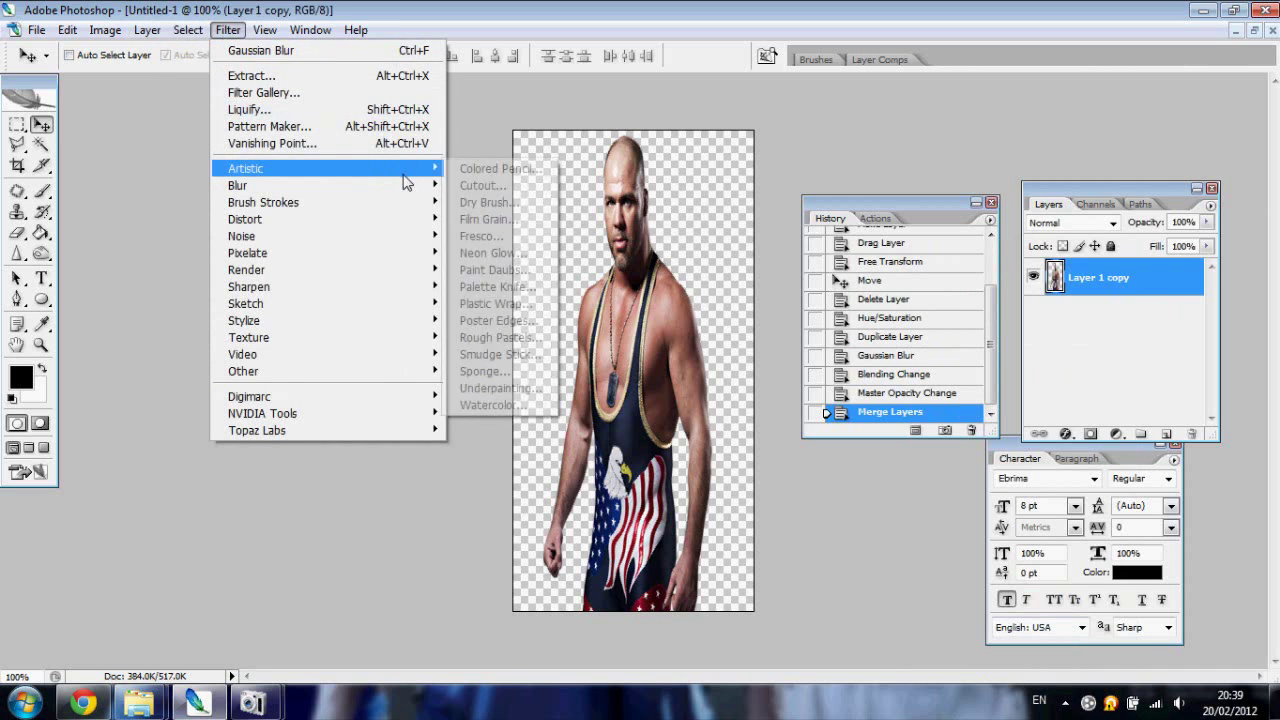
{"action": "mouse_move", "coordinate": [105, 42]}
{"action": "mouse_move", "coordinate": [200, 77]}
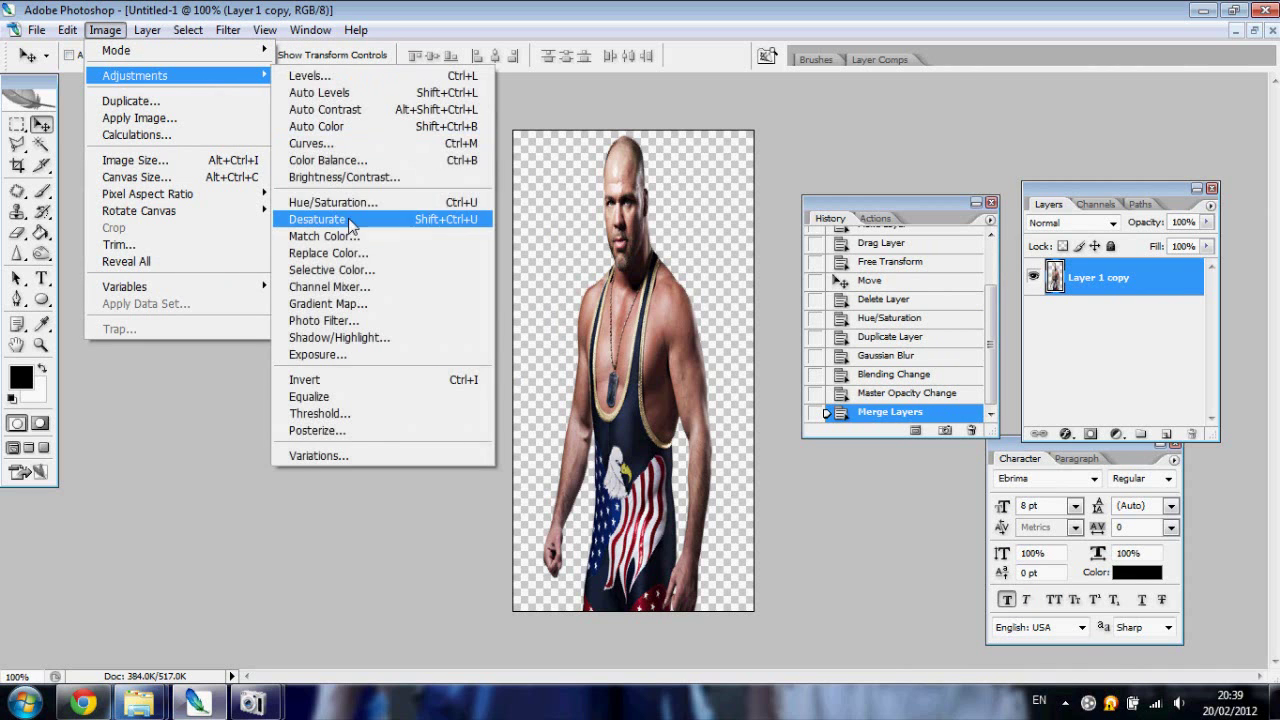
{"action": "left_click", "coordinate": [352, 198]}
{"action": "mouse_move", "coordinate": [943, 271]}
{"action": "left_mouse_down"}
{"action": "mouse_move", "coordinate": [914, 276]}
{"action": "mouse_move", "coordinate": [922, 284]}
{"action": "left_mouse_up"}
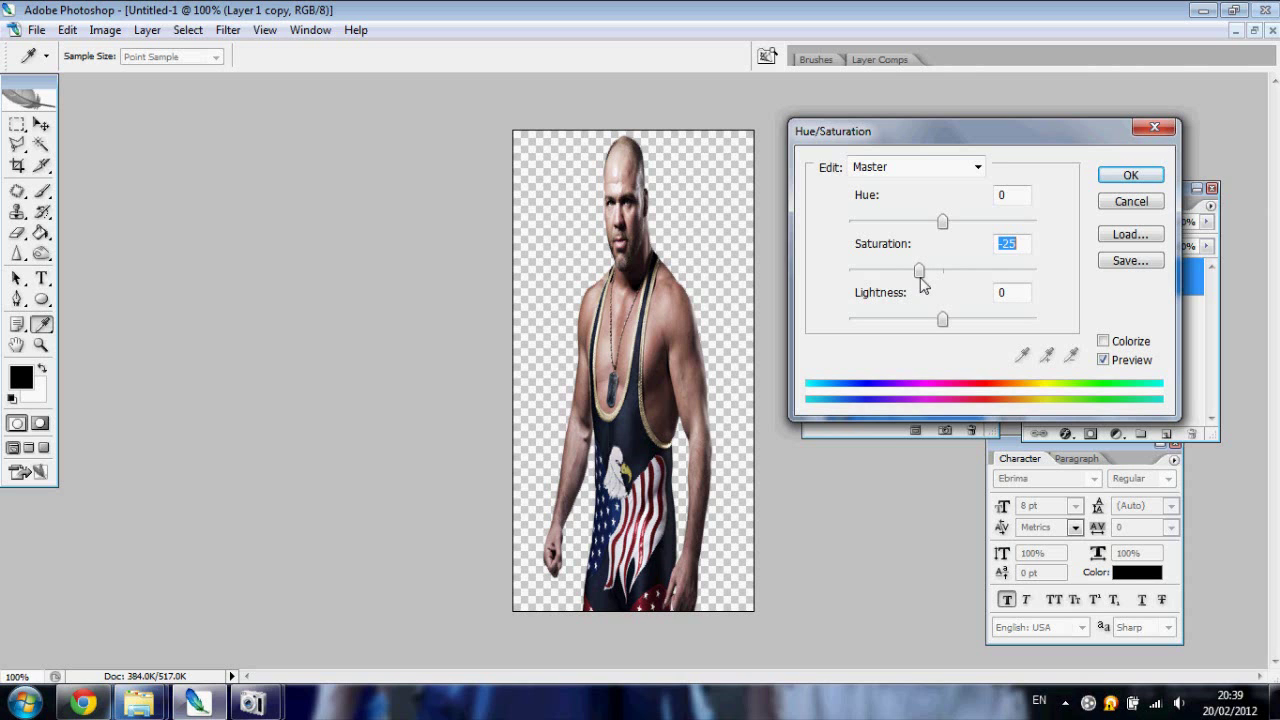
{"action": "left_click", "coordinate": [1130, 175]}
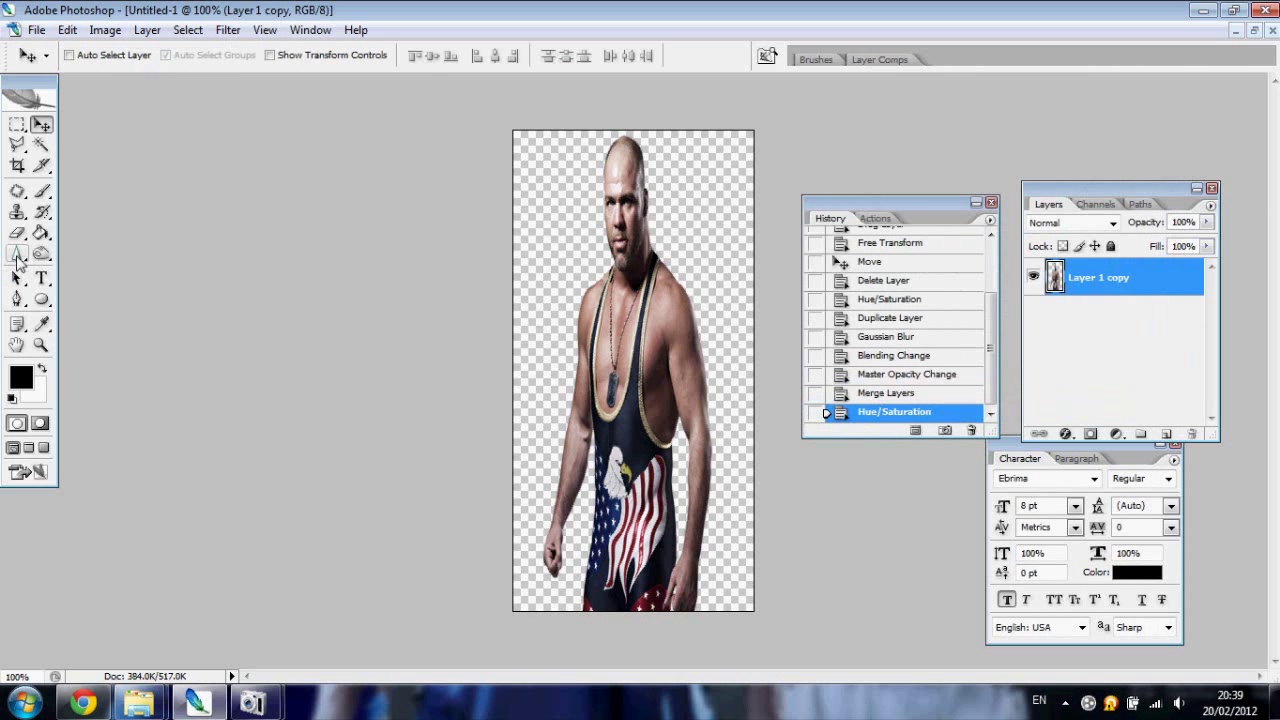
Sharpen the wrestler's face, chest and the eagle on his singlet using the Sharpen tool at 20% strength with a 38 px brush.
{"action": "left_click", "coordinate": [17, 255]}
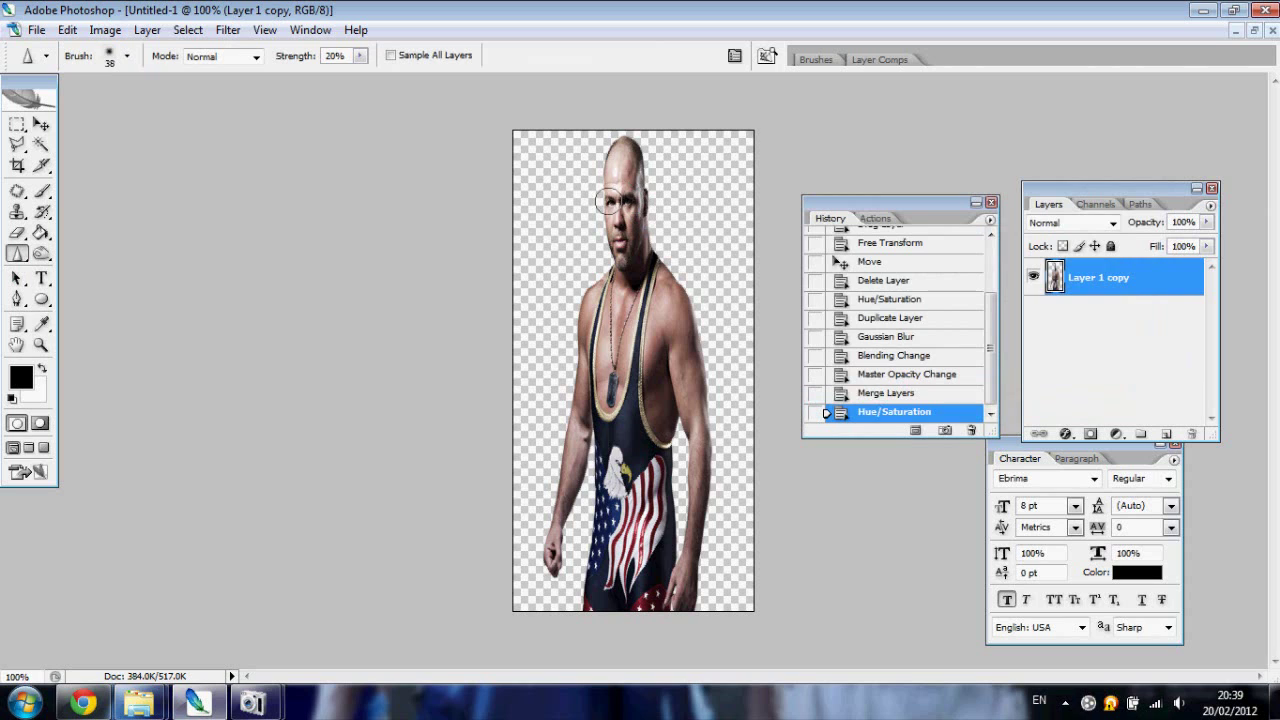
{"action": "left_click_drag", "start_coordinate": [621, 202], "coordinate": [622, 265]}
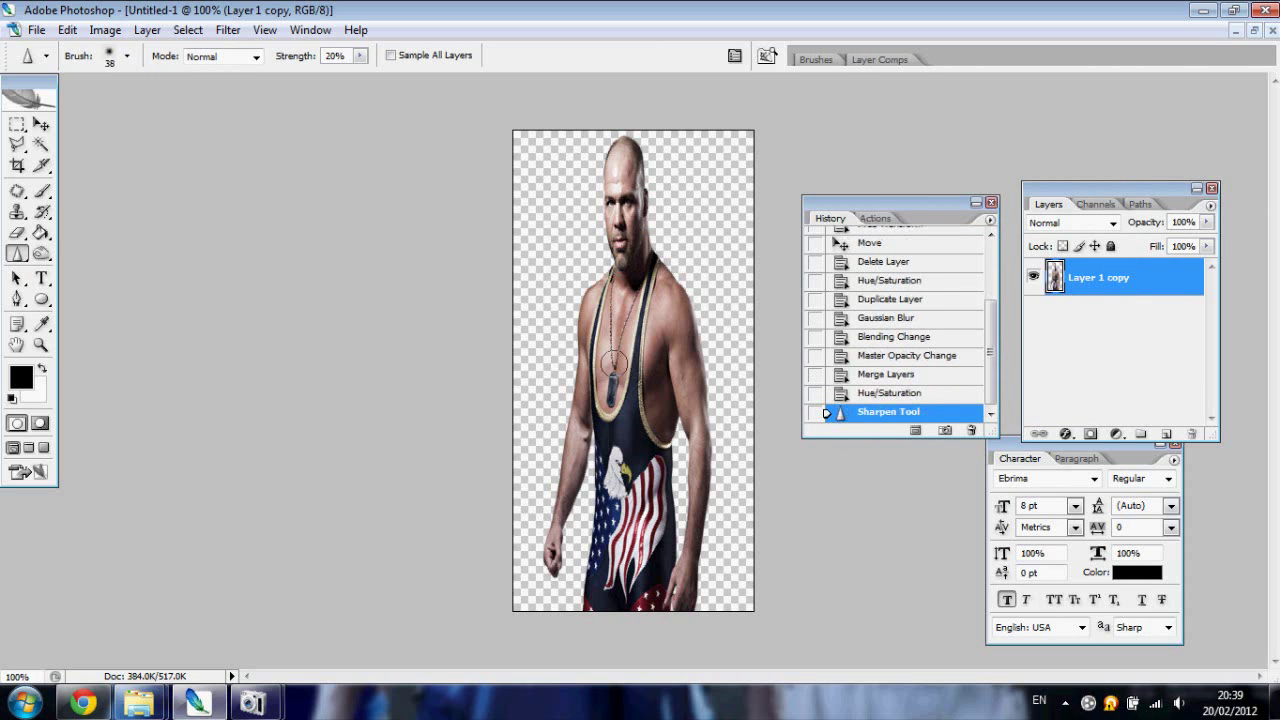
{"action": "mouse_move", "coordinate": [612, 310]}
{"action": "left_mouse_down"}
{"action": "mouse_move", "coordinate": [613, 379]}
{"action": "mouse_move", "coordinate": [629, 305]}
{"action": "left_mouse_up"}
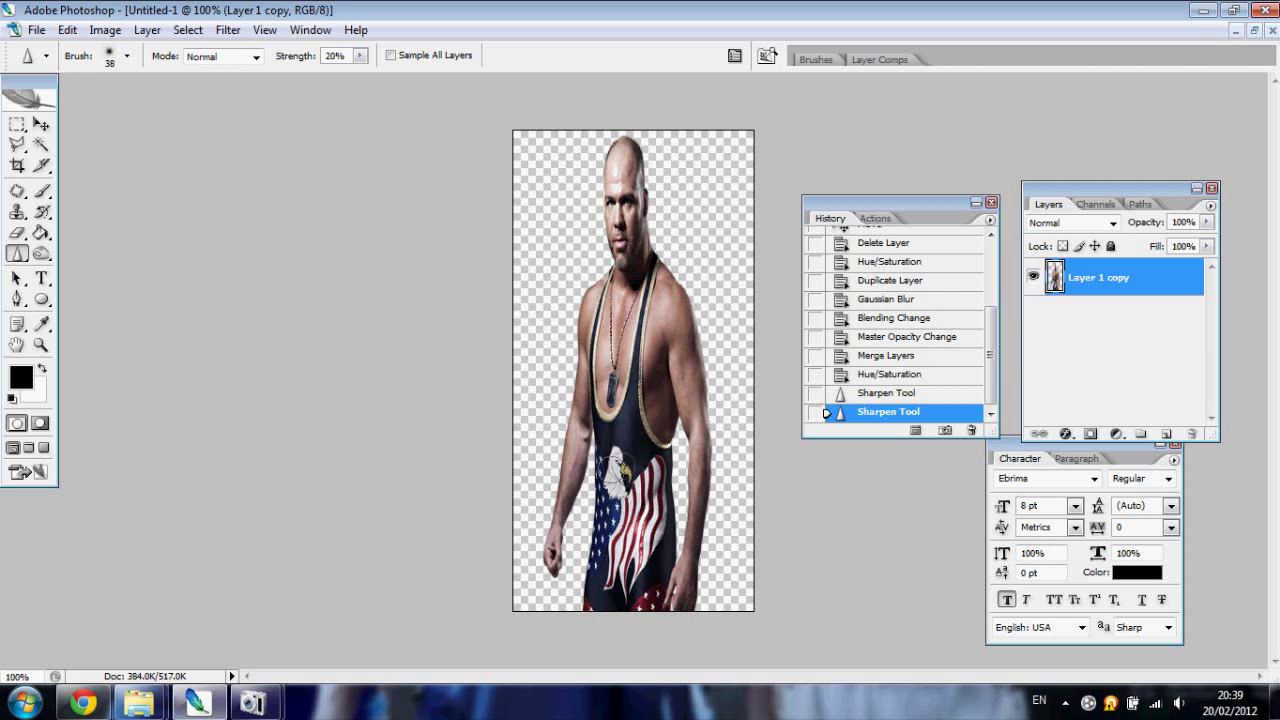
{"action": "left_click", "coordinate": [620, 468]}
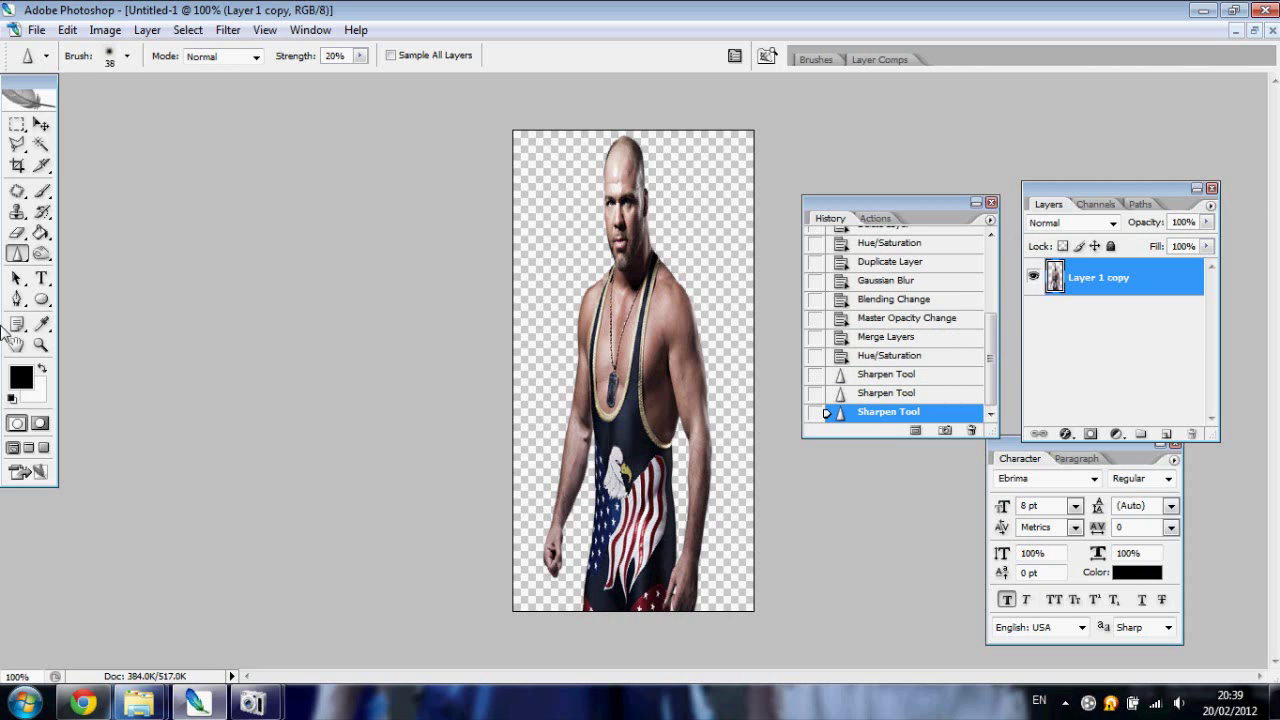
Select the lower part of the figure, from the hands down past the canvas edge, using the Polygonal Lasso with a 20 px feather.
{"action": "left_click", "coordinate": [17, 144]}
{"action": "left_click", "coordinate": [160, 57]}
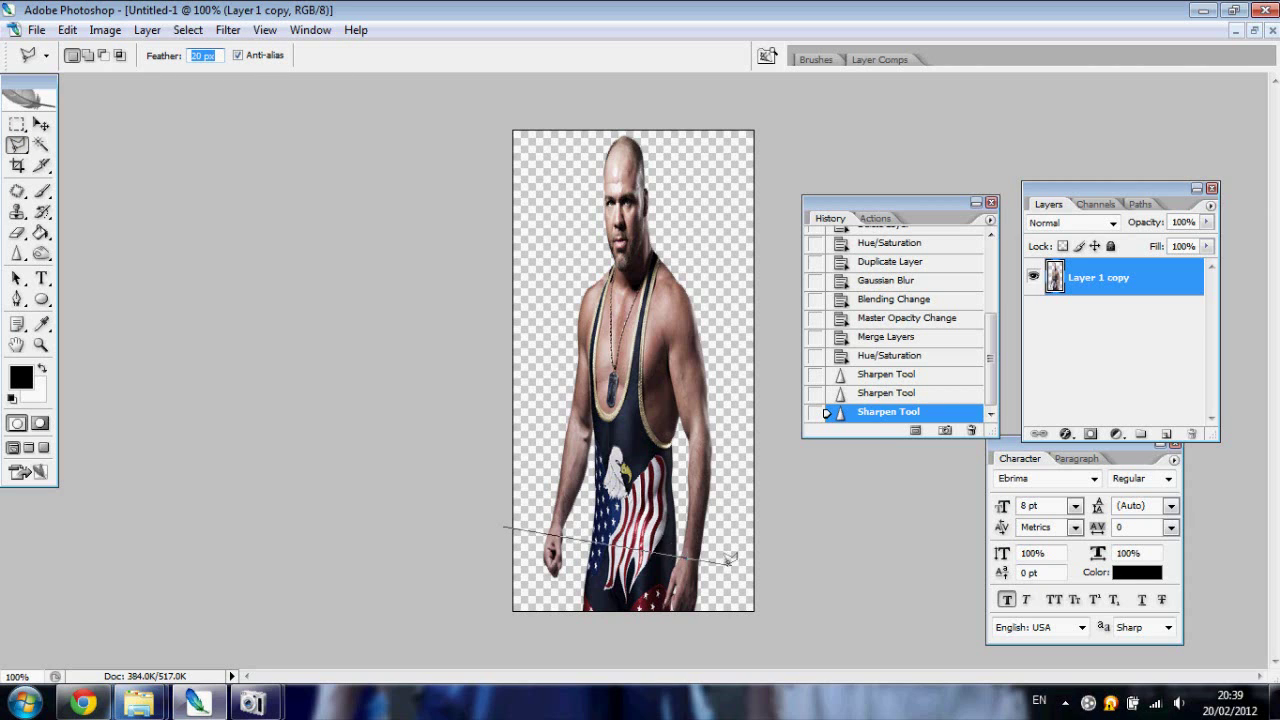
{"action": "left_click", "coordinate": [801, 567]}
{"action": "left_click", "coordinate": [798, 635]}
{"action": "left_click", "coordinate": [646, 644]}
{"action": "left_click", "coordinate": [431, 619]}
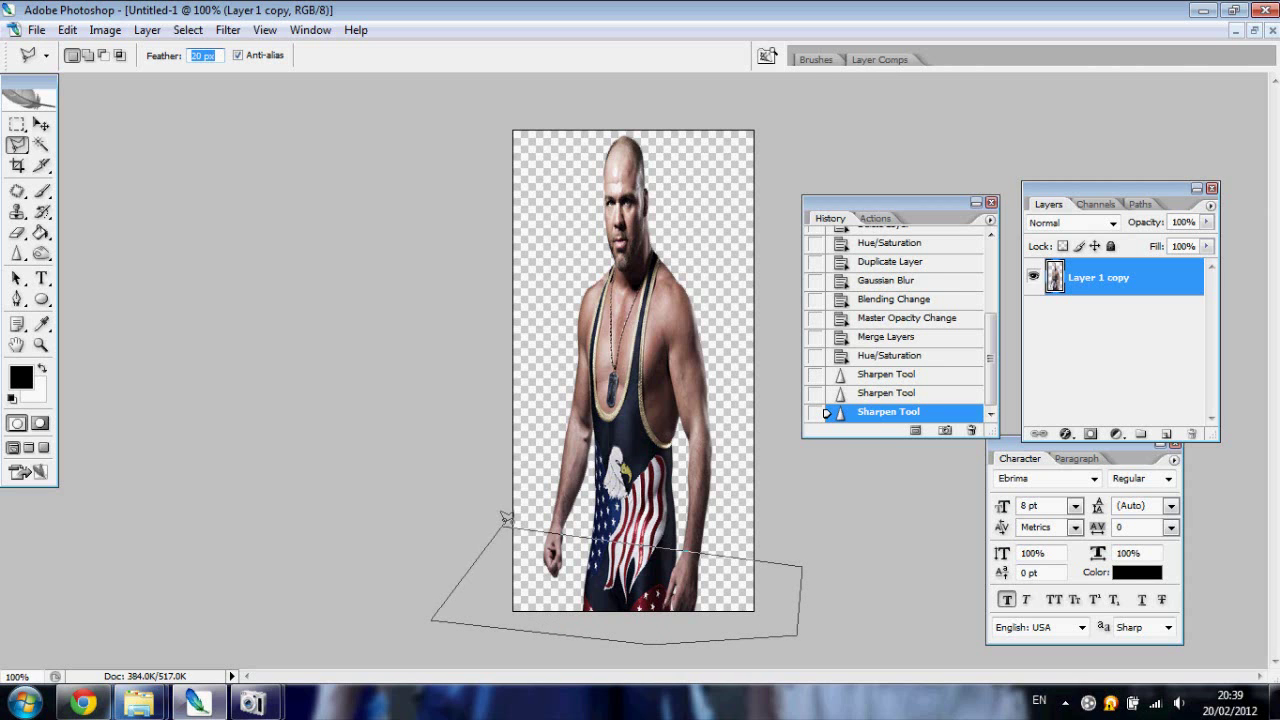
{"action": "left_click", "coordinate": [506, 519]}
Darken the selected lower part to a lightness of -91 with Hue/Saturation, and deselect it.
{"action": "left_click", "coordinate": [105, 30]}
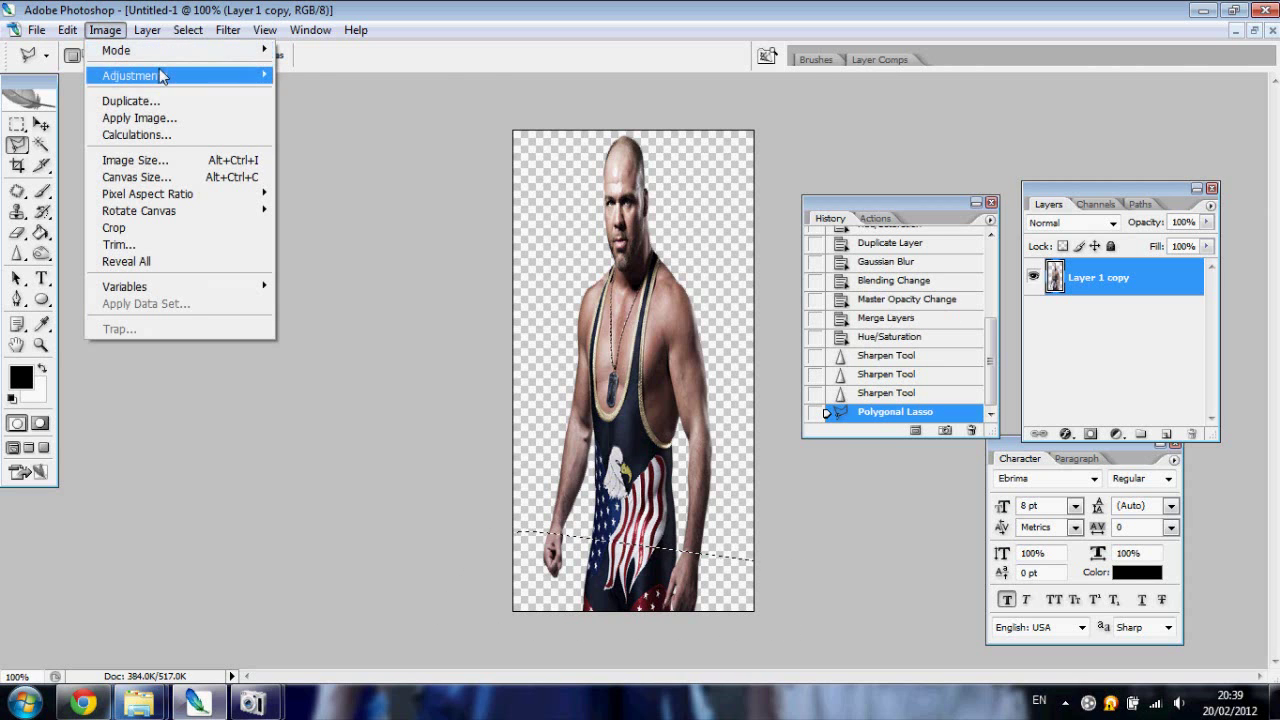
{"action": "mouse_move", "coordinate": [160, 76]}
{"action": "left_click", "coordinate": [345, 204]}
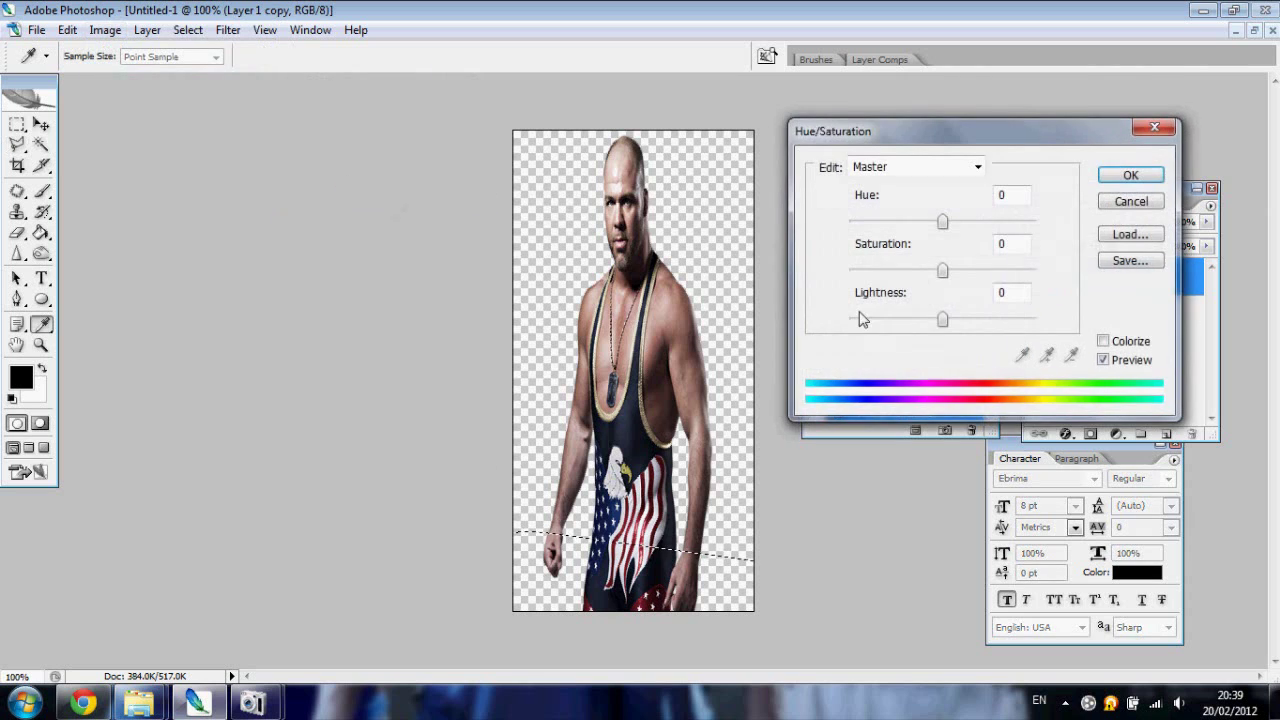
{"action": "left_click_drag", "start_coordinate": [941, 320], "coordinate": [862, 348]}
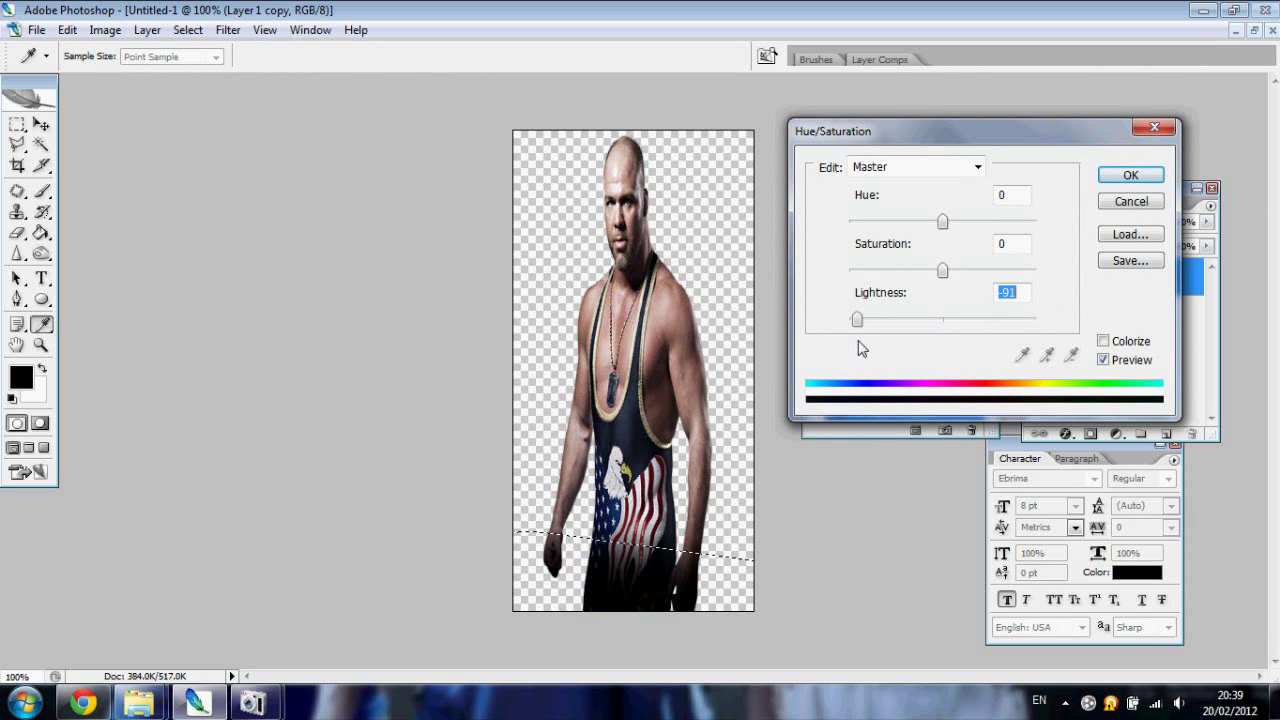
{"action": "left_click", "coordinate": [1126, 177]}
{"action": "key", "text": "ctrl+d"}
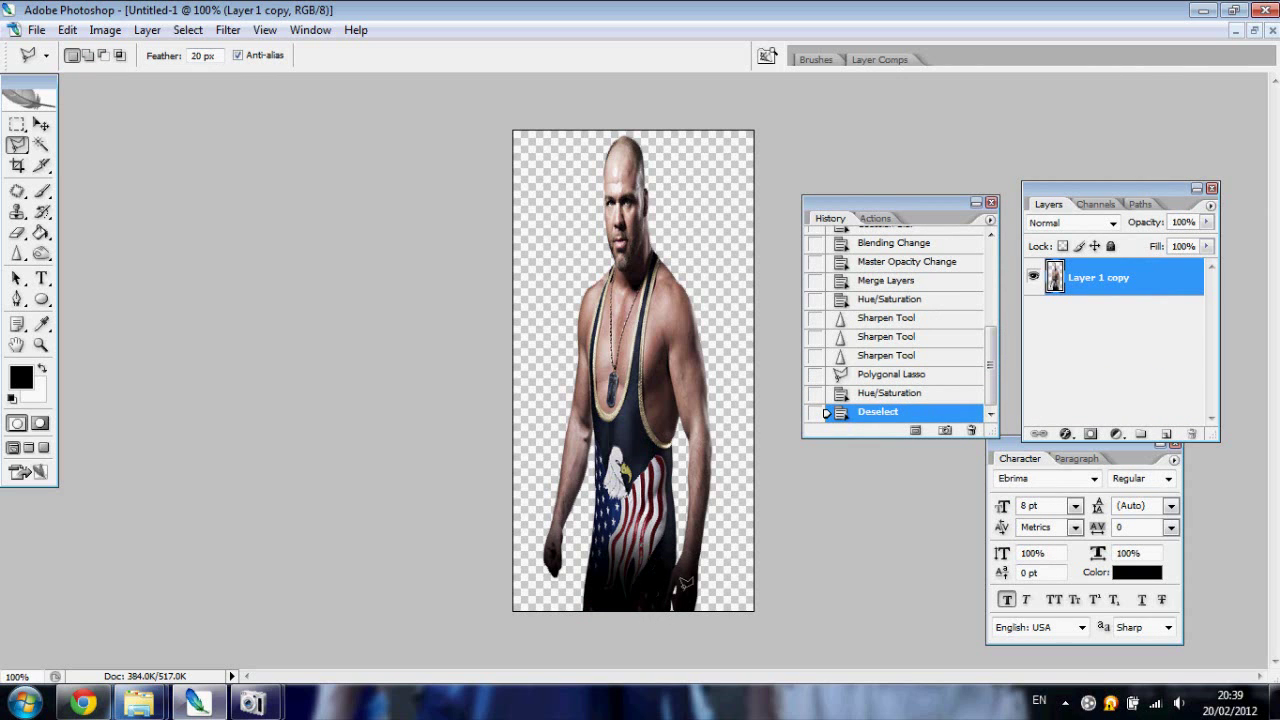
Add a new layer beneath the wrestler layer and fill it with black using the Paint Bucket.
{"action": "left_click", "coordinate": [41, 124]}
{"action": "left_click", "coordinate": [1165, 434]}
{"action": "left_click_drag", "start_coordinate": [1123, 278], "coordinate": [1140, 333]}
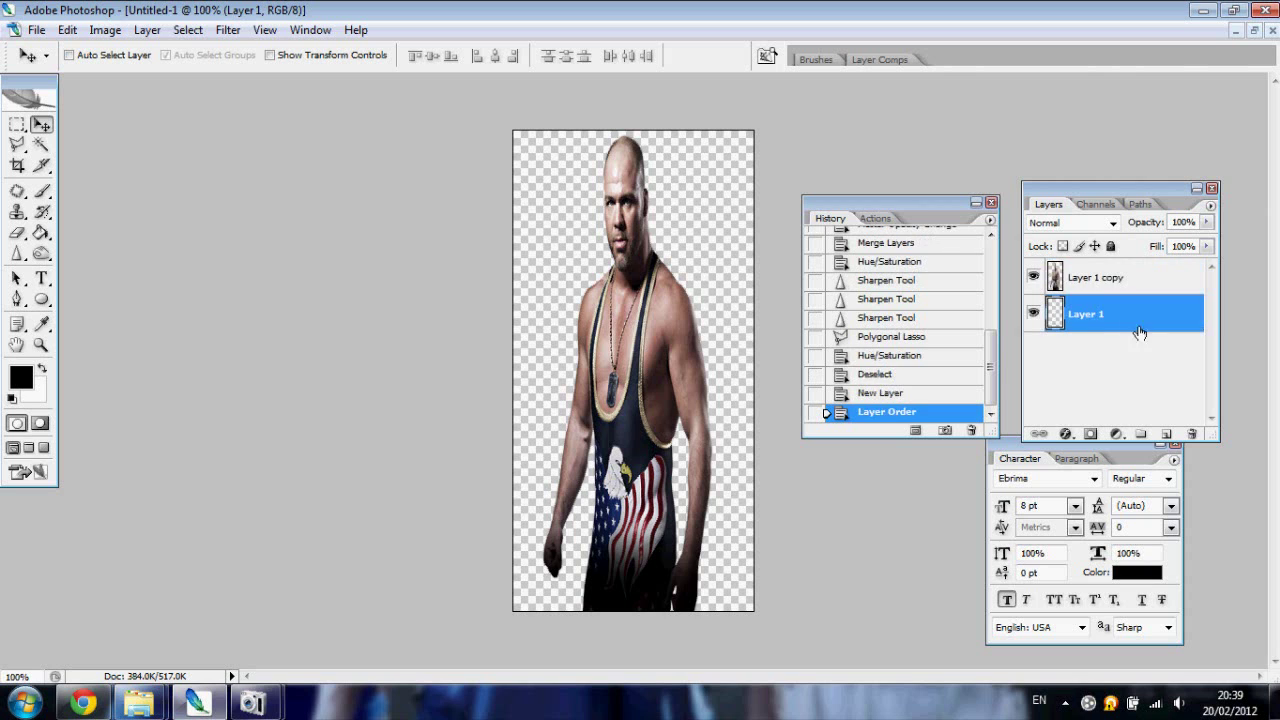
{"action": "left_click", "coordinate": [41, 232]}
{"action": "left_click", "coordinate": [510, 240]}
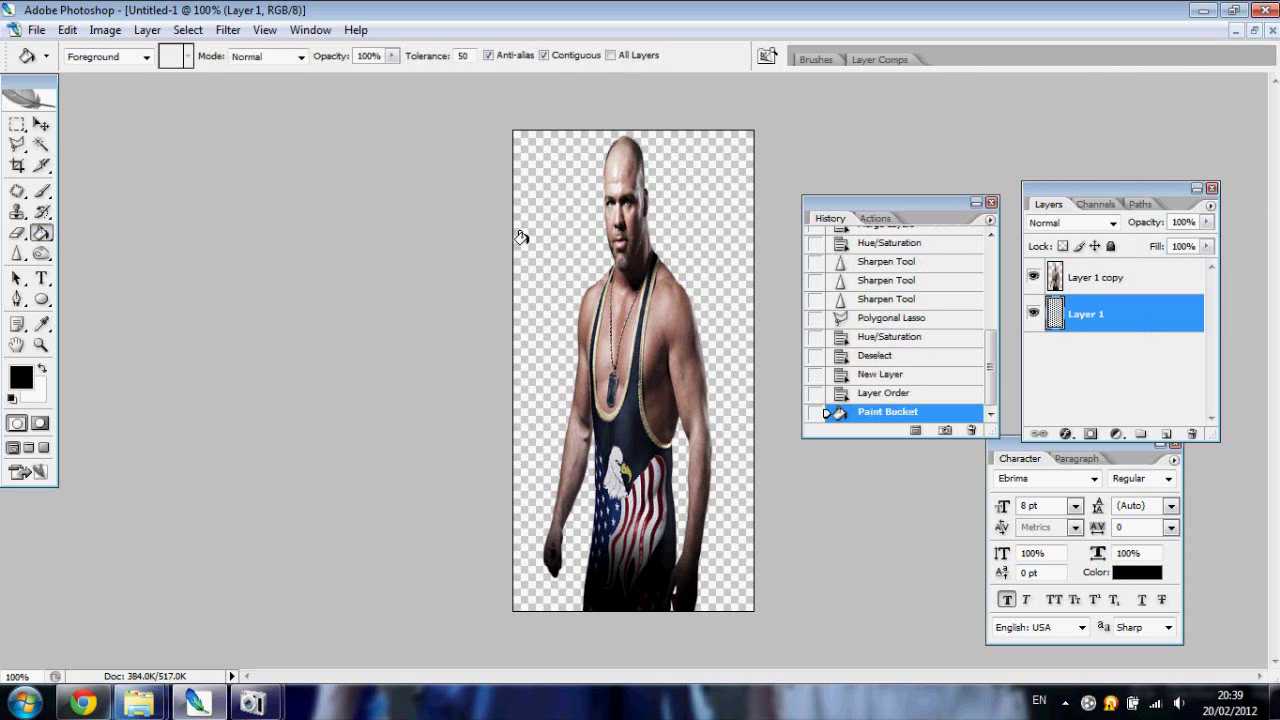
Load the wrestler's outline from Layer 1 copy as a selection, save it as a new alpha channel and deselect.
{"action": "left_click", "coordinate": [1142, 283]}
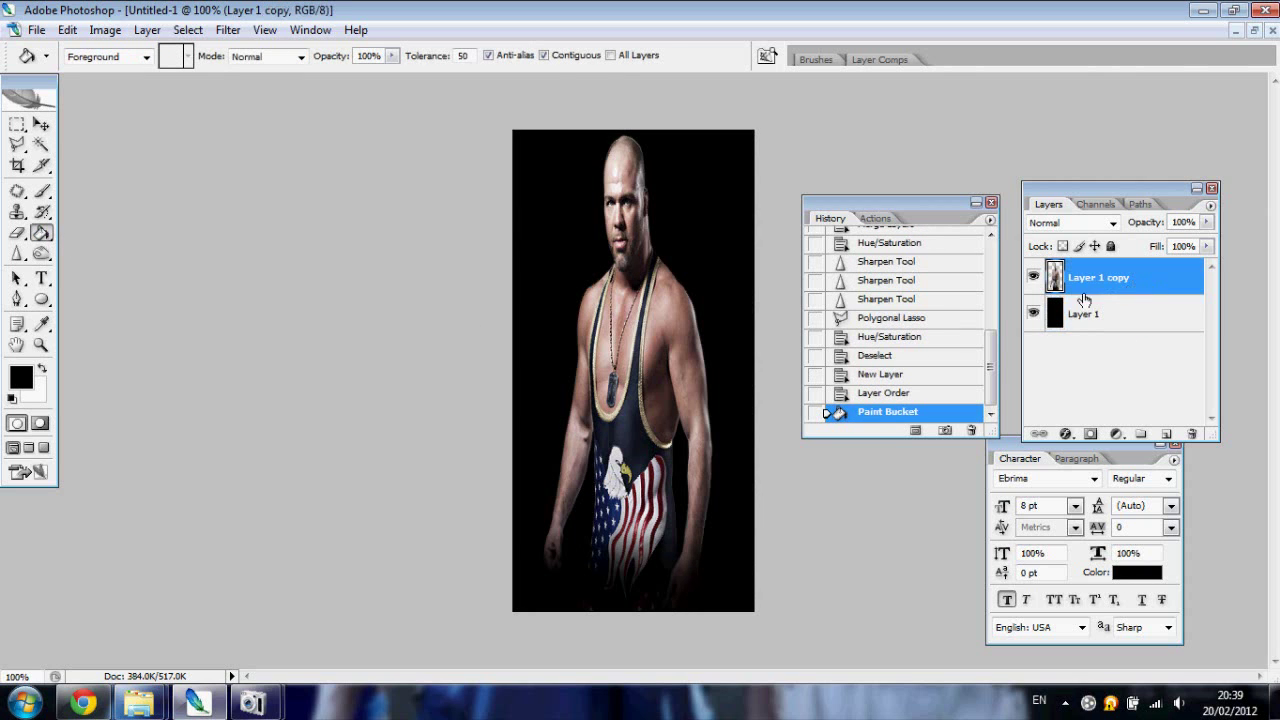
{"action": "left_click", "coordinate": [1055, 280], "text": "ctrl"}
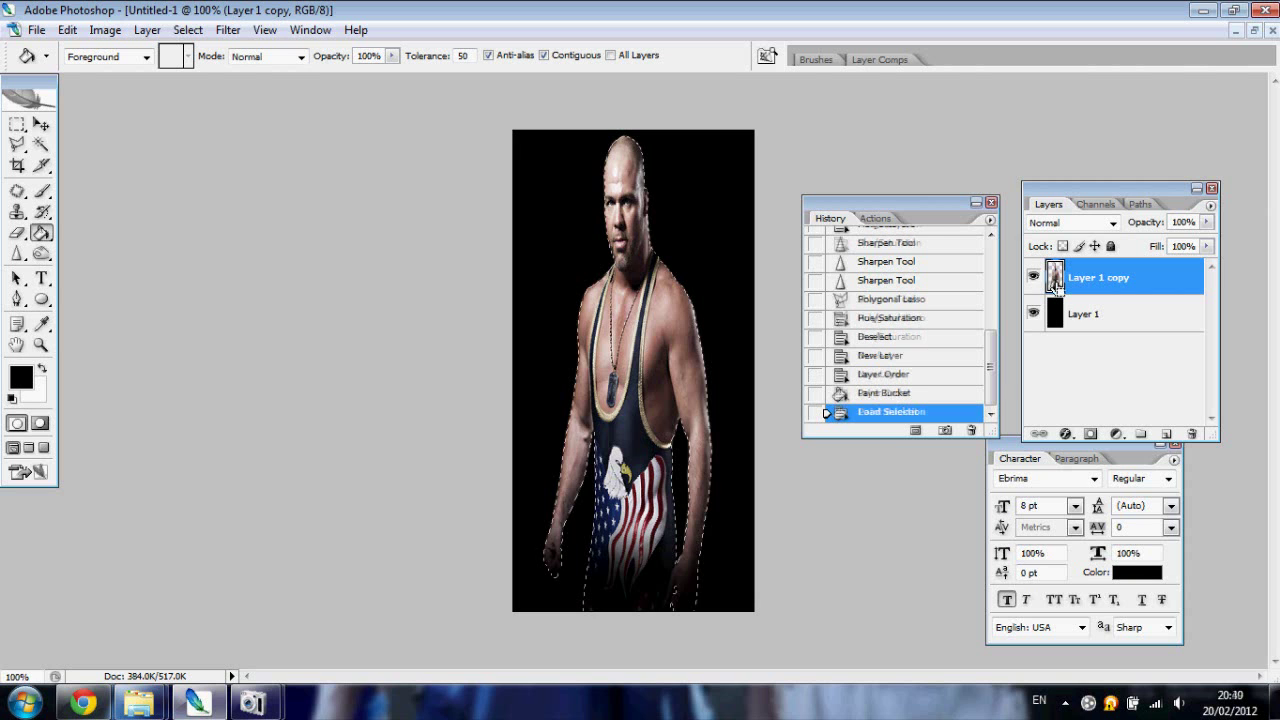
{"action": "left_click", "coordinate": [188, 30]}
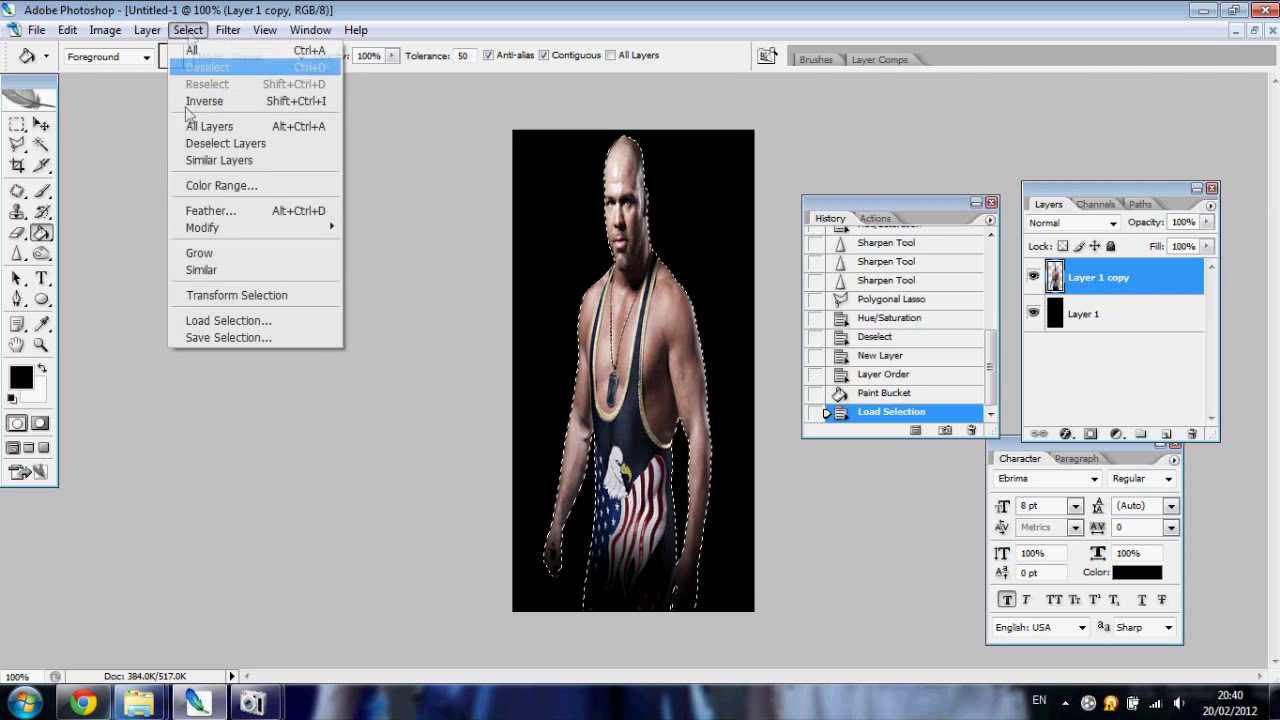
{"action": "left_click", "coordinate": [241, 336]}
{"action": "left_click", "coordinate": [783, 188]}
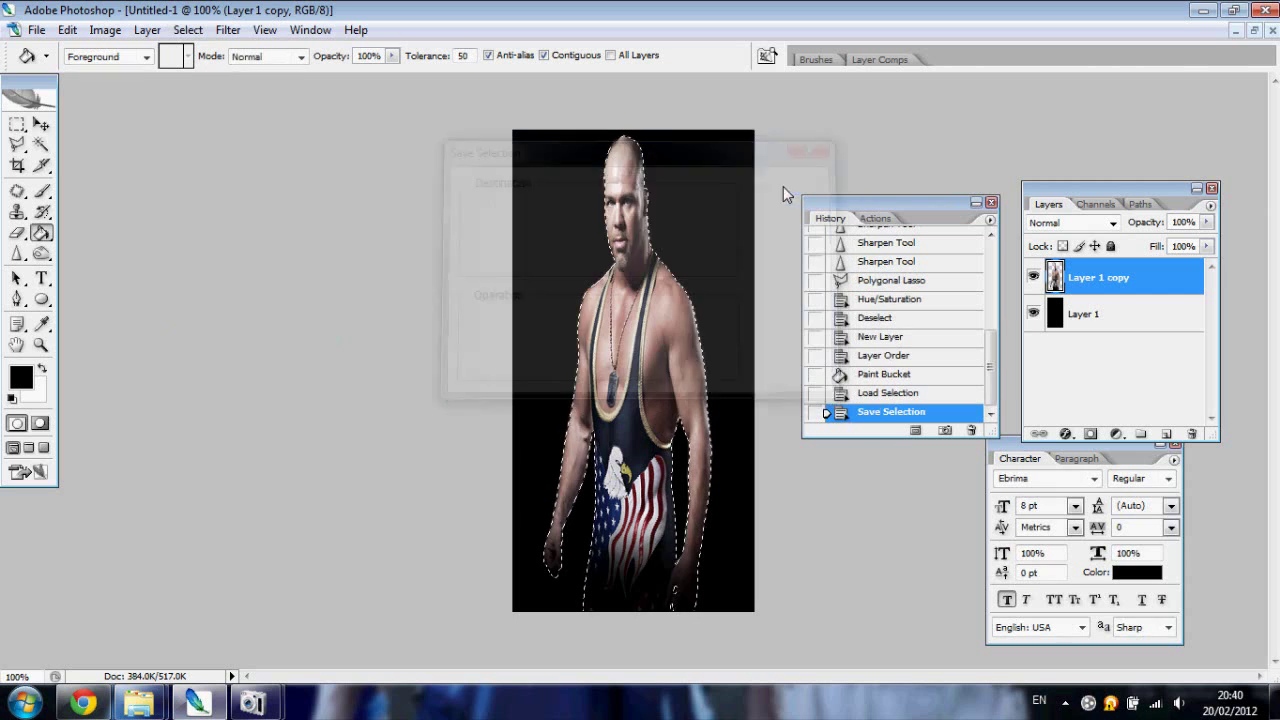
{"action": "key", "text": "ctrl+d"}
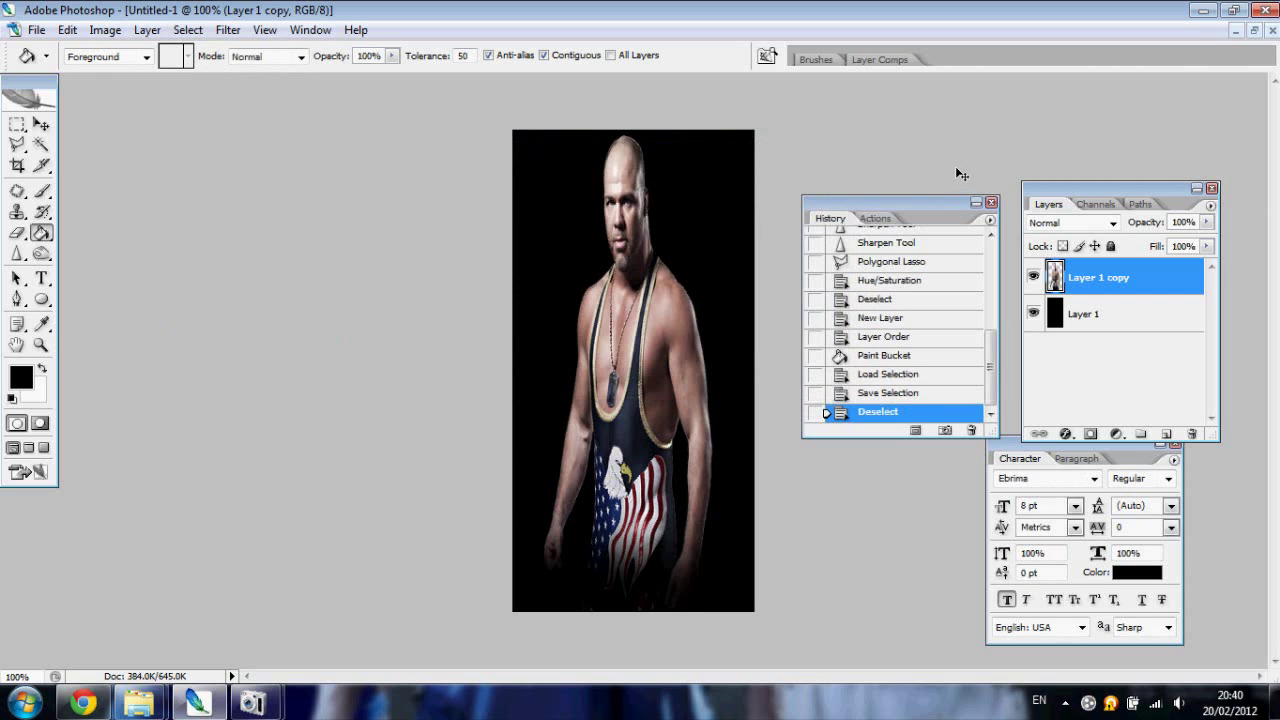
Show the Alpha 1 channel together with the RGB channels.
{"action": "left_click", "coordinate": [1096, 205]}
{"action": "left_click", "coordinate": [1034, 369]}
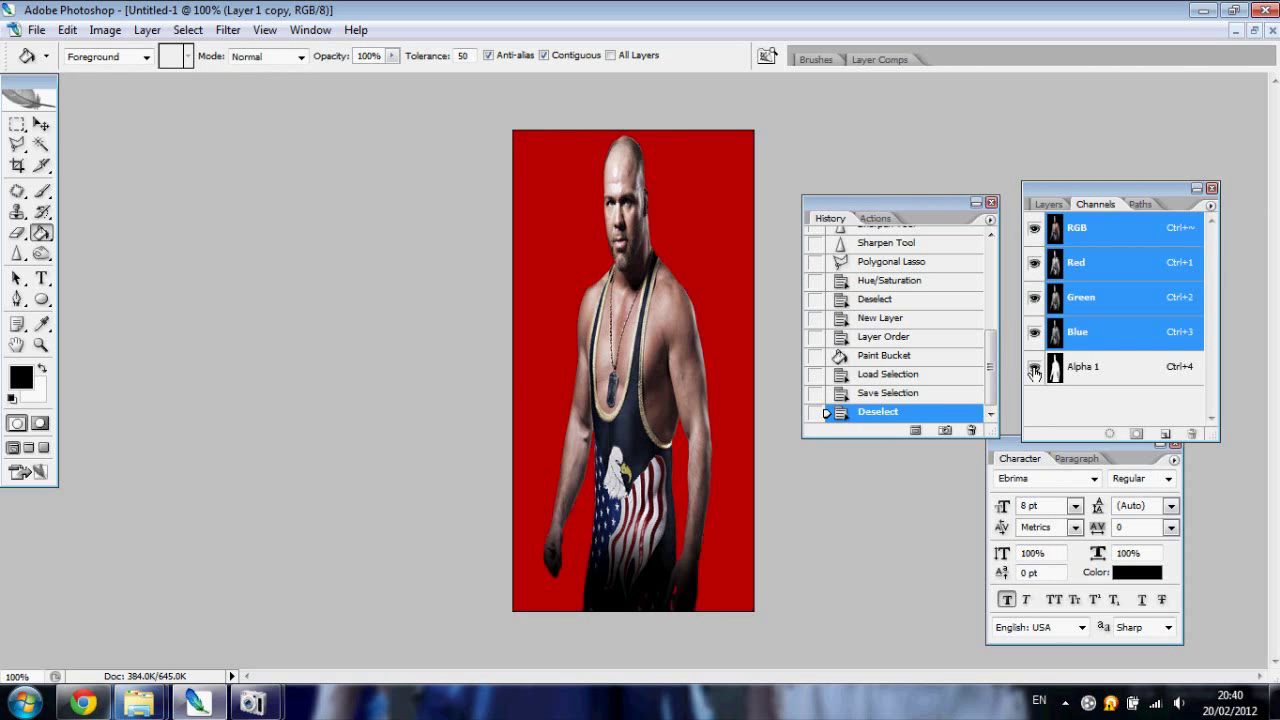
Flatten the wrestler image into a single background layer.
{"action": "left_click", "coordinate": [1048, 204]}
{"action": "right_click", "coordinate": [1129, 285]}
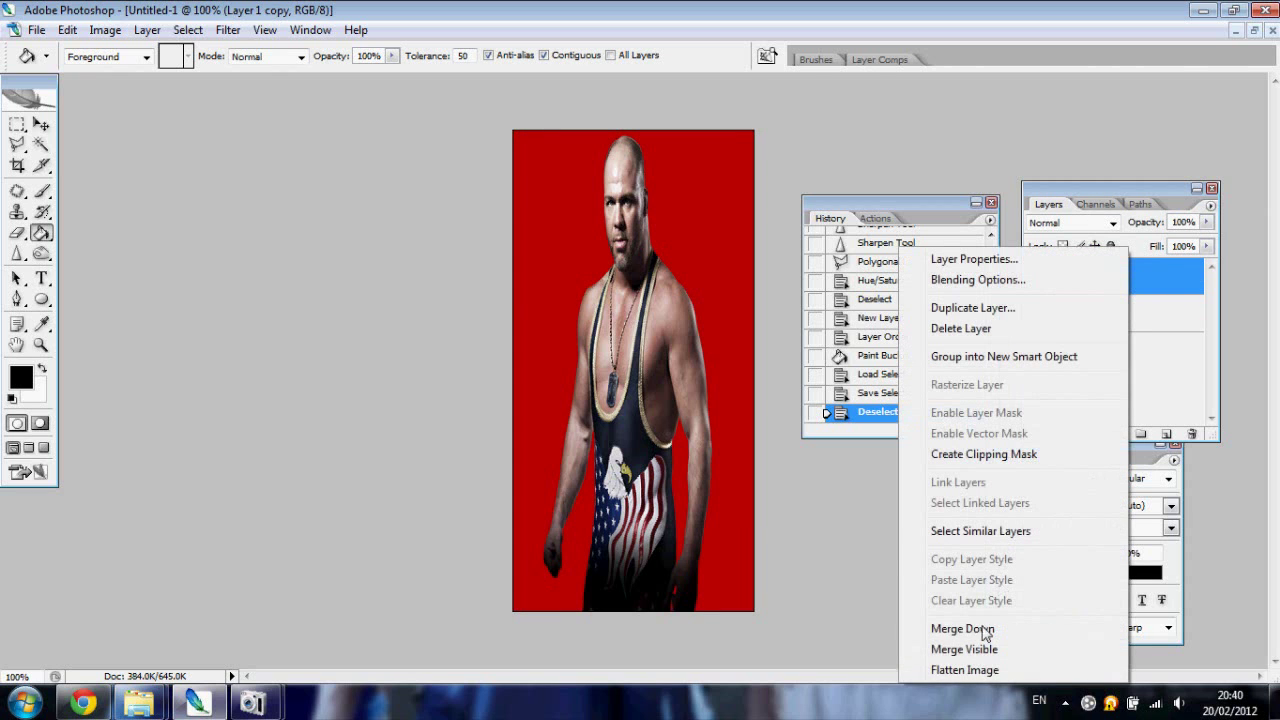
{"action": "left_click", "coordinate": [977, 670]}
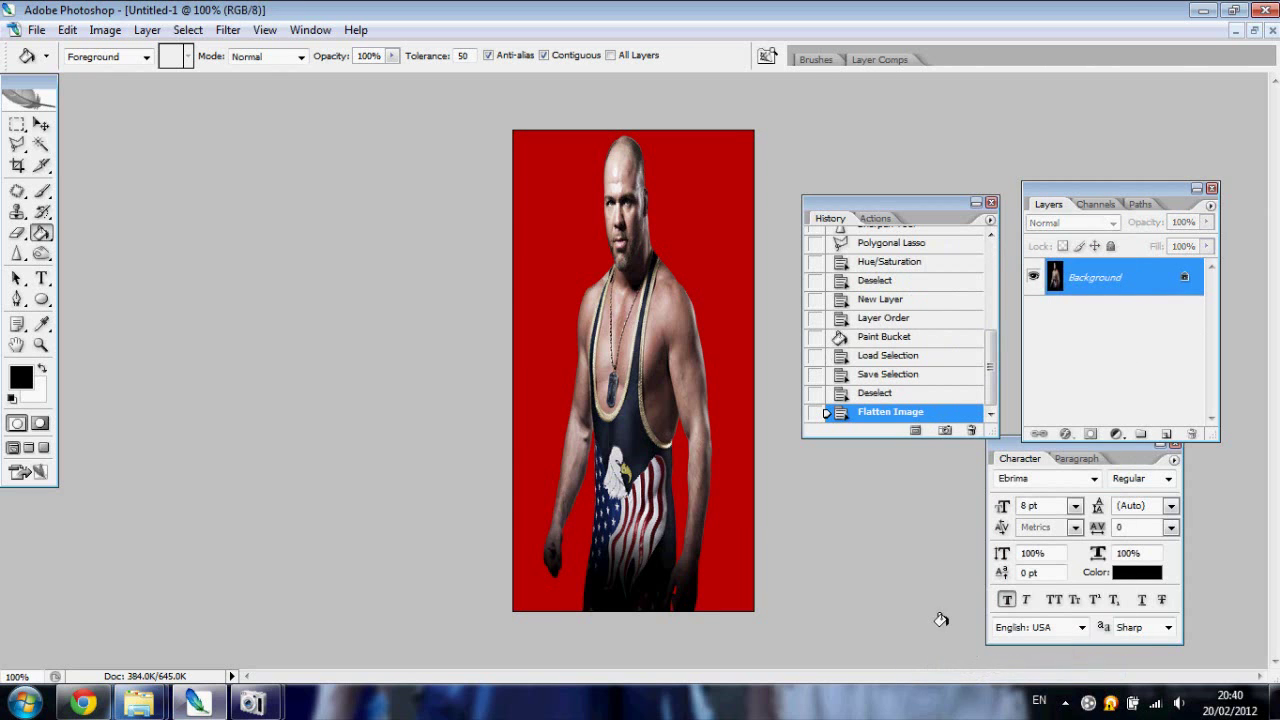
Save the flattened image to the Desktop as KurtAngle in D3D/DDS format with alpha channels, using DXT5 ARGB 8 bpp interpolated alpha compression.
{"action": "left_click", "coordinate": [36, 30]}
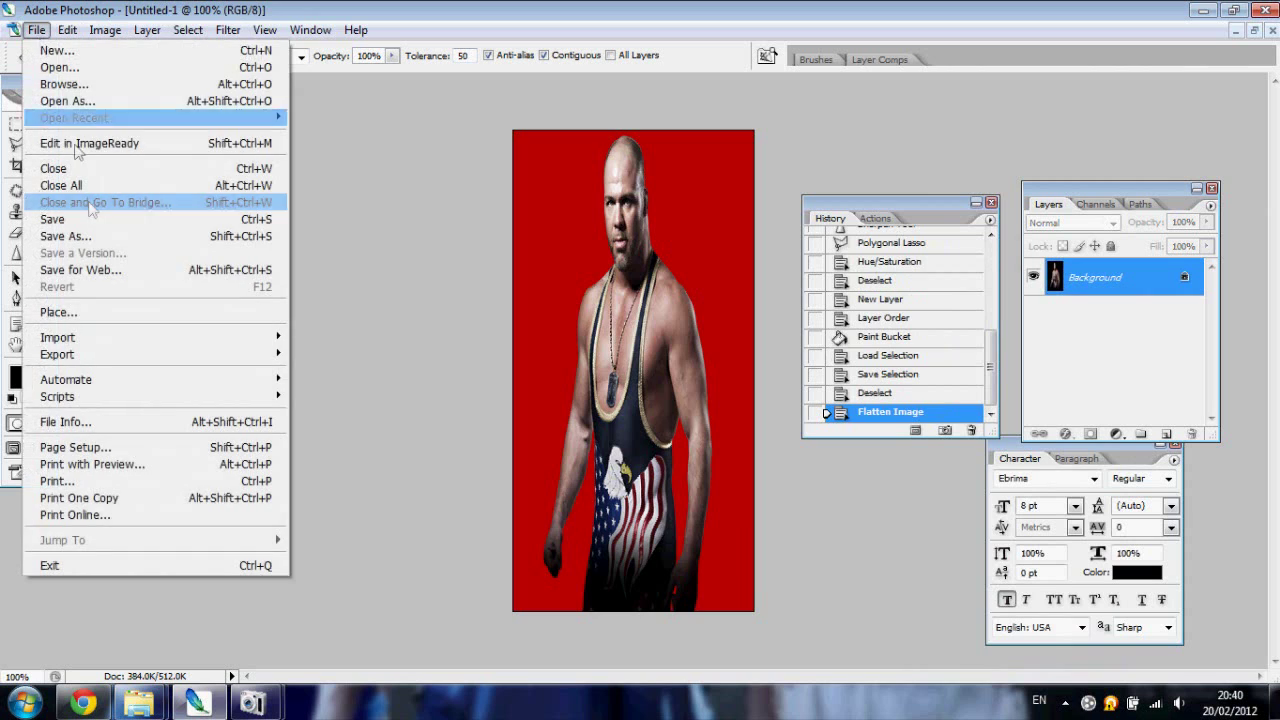
{"action": "left_click", "coordinate": [60, 230]}
{"action": "type", "text": "KurtAngle"}
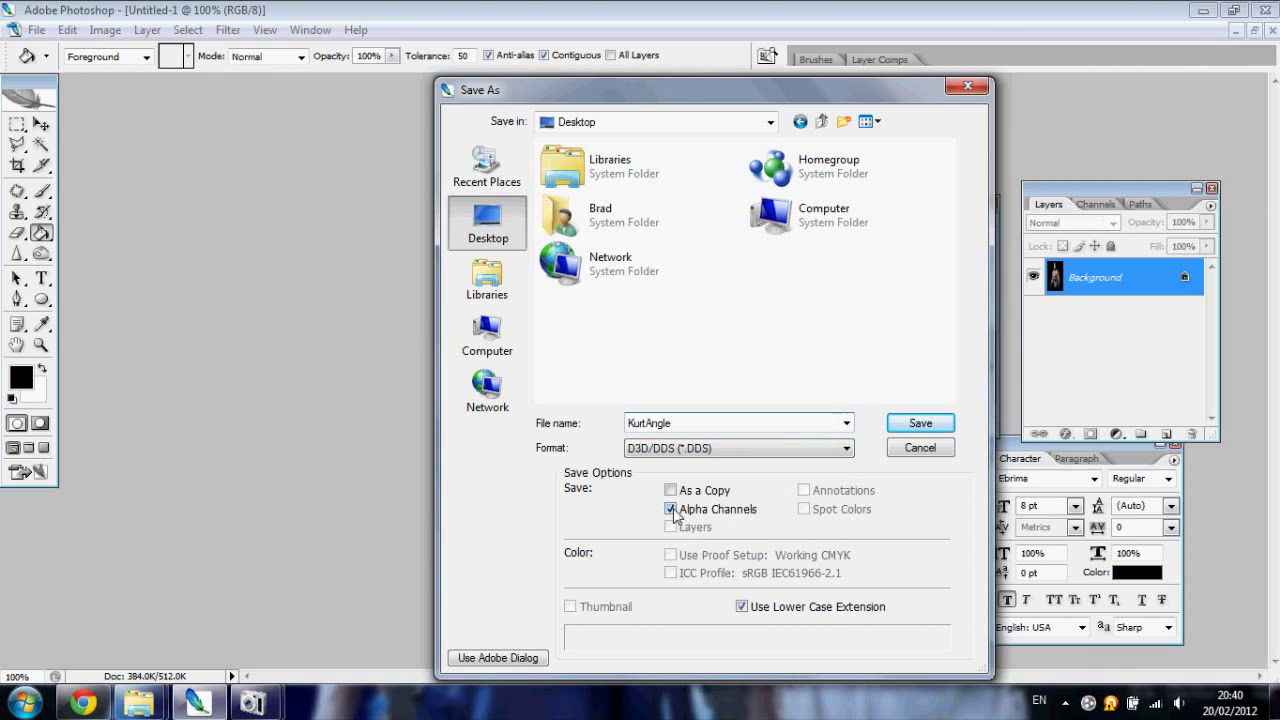
{"action": "left_click", "coordinate": [706, 452]}
{"action": "left_click", "coordinate": [708, 503]}
{"action": "left_click", "coordinate": [922, 424]}
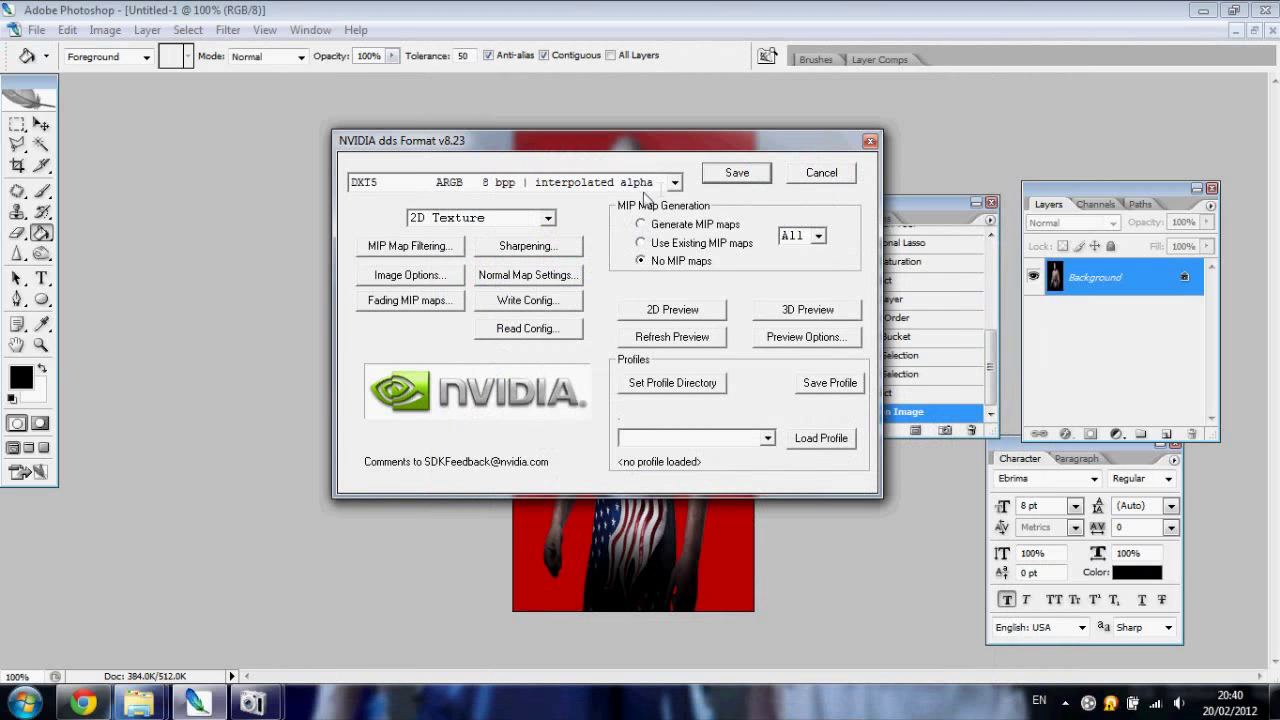
{"action": "left_click", "coordinate": [676, 184]}
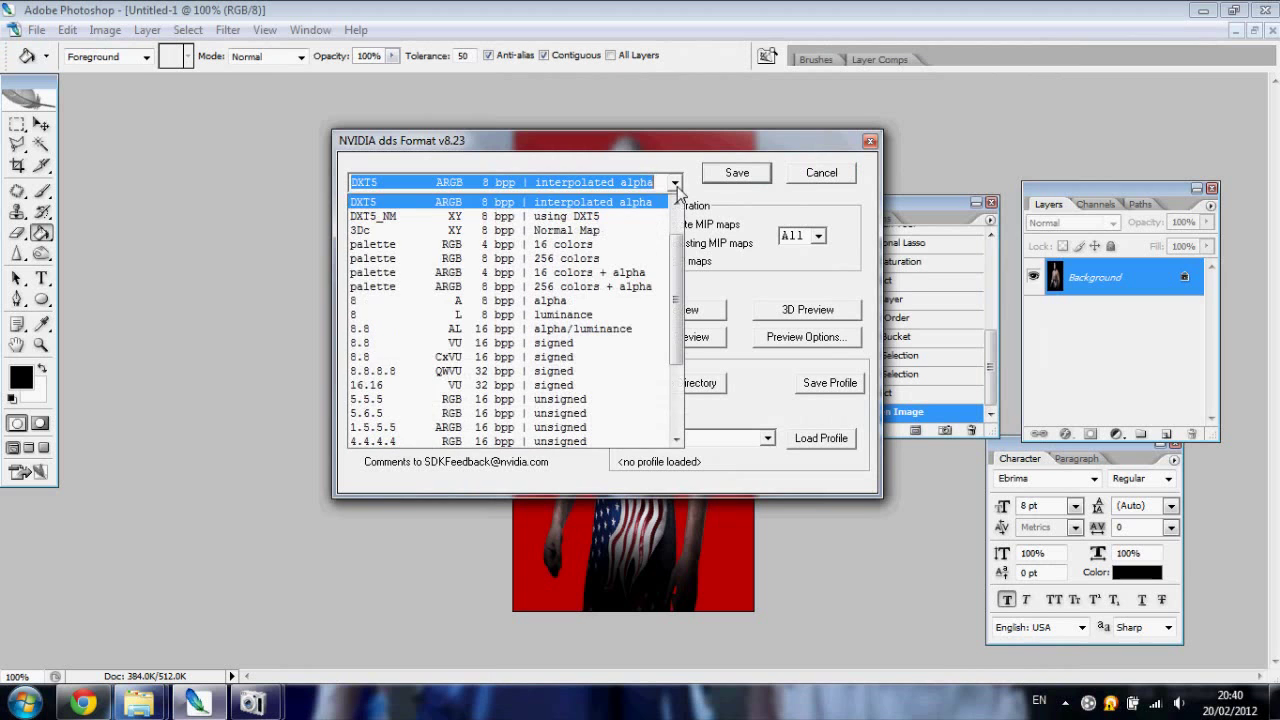
{"action": "left_click", "coordinate": [403, 205]}
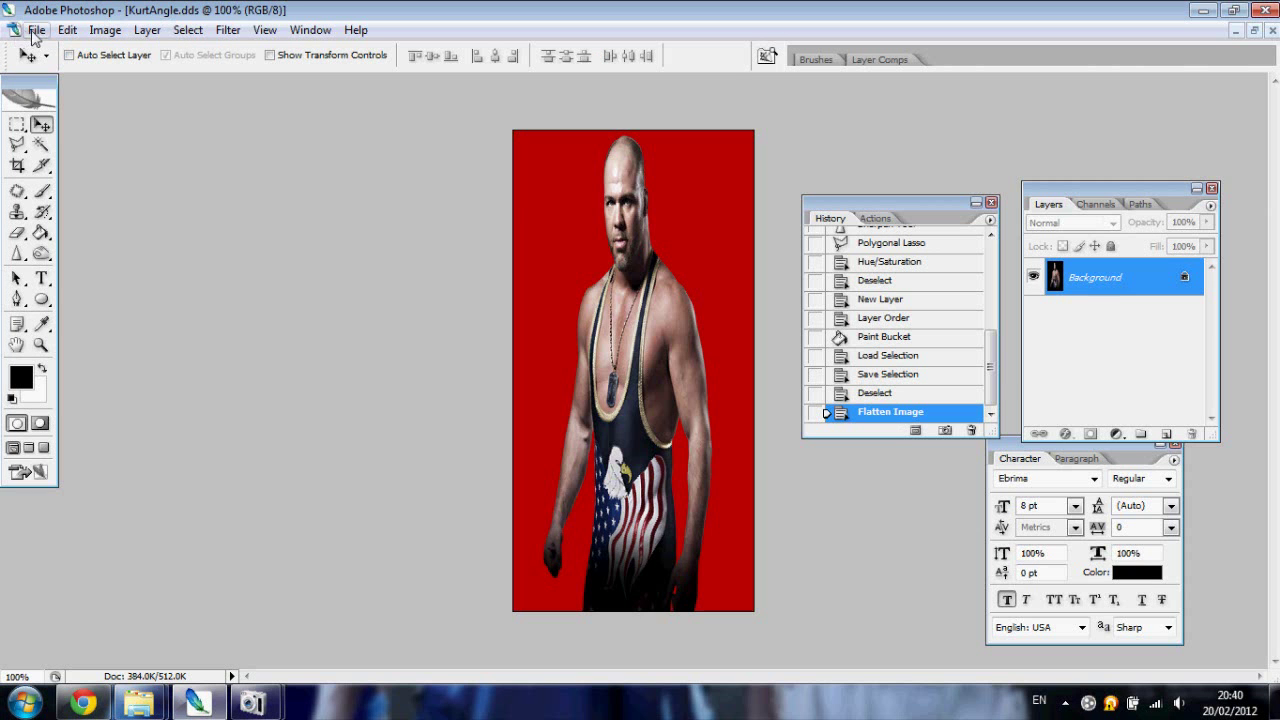
Create a new blank document 128 pixels wide and 128 pixels high.
{"action": "left_click", "coordinate": [36, 32]}
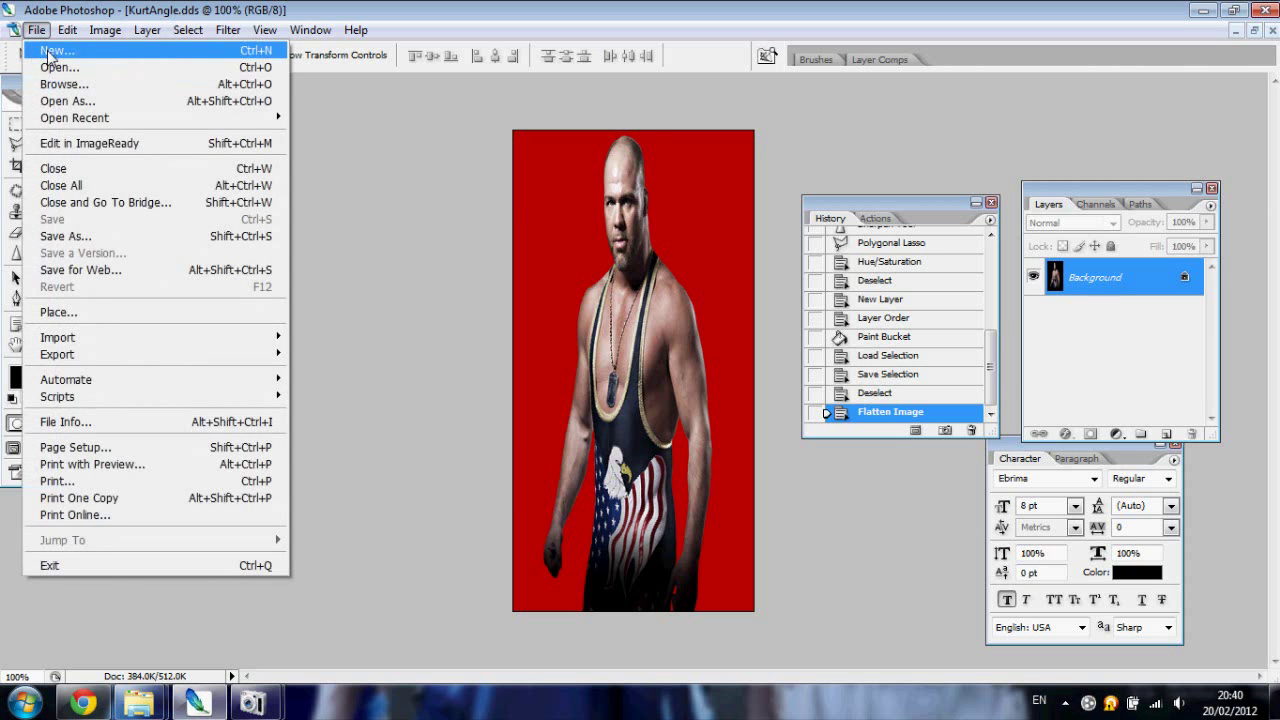
{"action": "left_click", "coordinate": [50, 52]}
{"action": "left_click", "coordinate": [260, 229]}
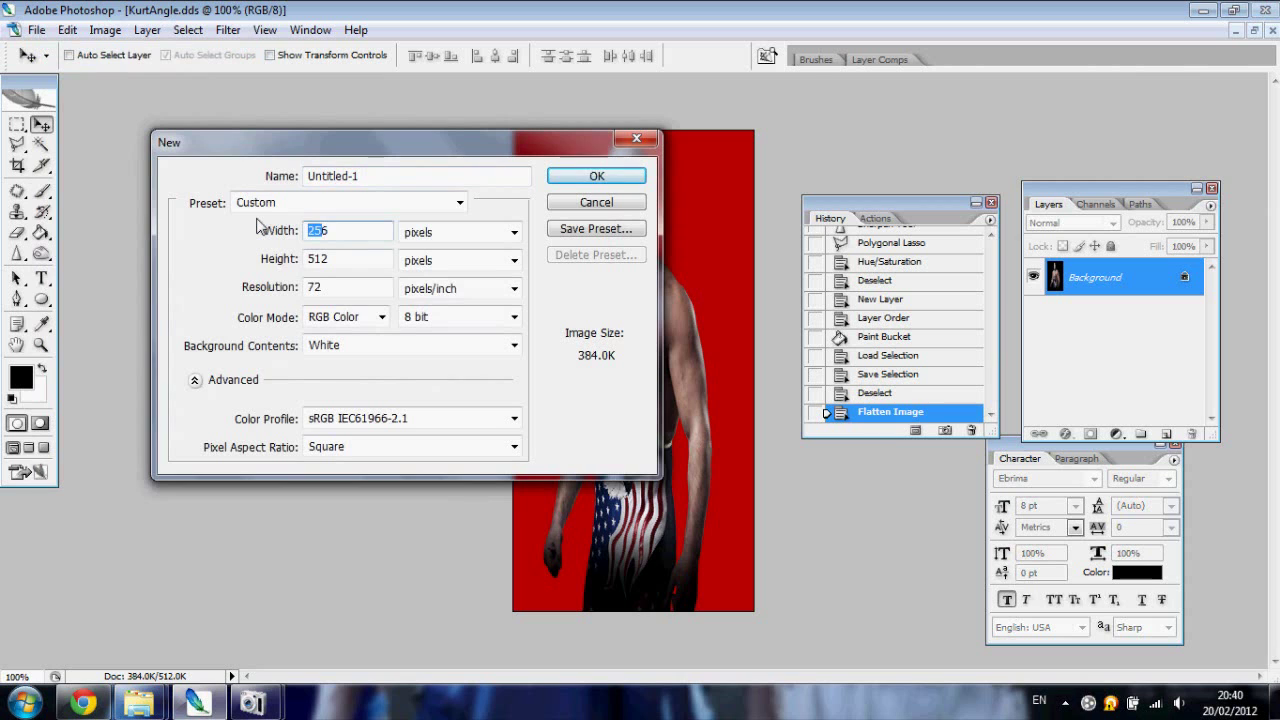
{"action": "key", "text": "BackSpace"}
{"action": "key", "text": "BackSpace"}
{"action": "key", "text": "BackSpace"}
{"action": "type", "text": "128"}
{"action": "key", "text": "Tab"}
{"action": "type", "text": "12"}
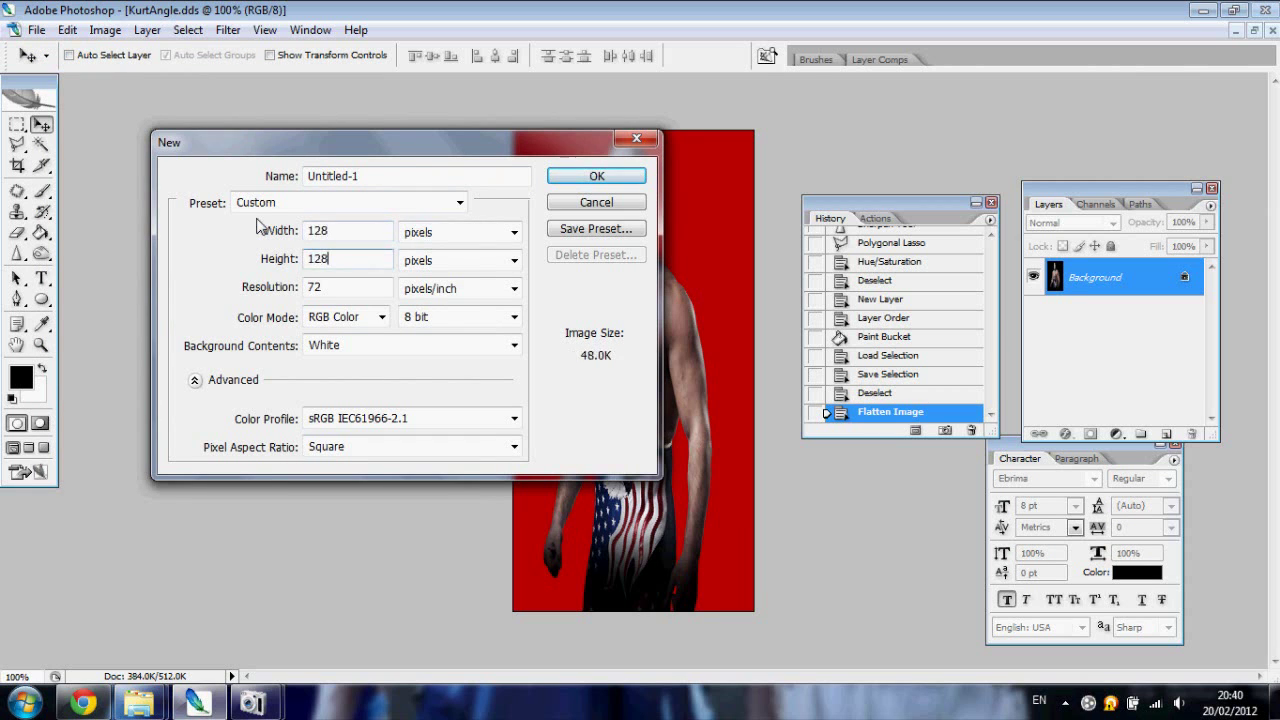
{"action": "key", "text": "Return"}
Show the documents as separate windows, close Kurt_Angle_10_2.png without saving, and move the blank document beside the KurtAngle.dds image.
{"action": "left_click", "coordinate": [1254, 30]}
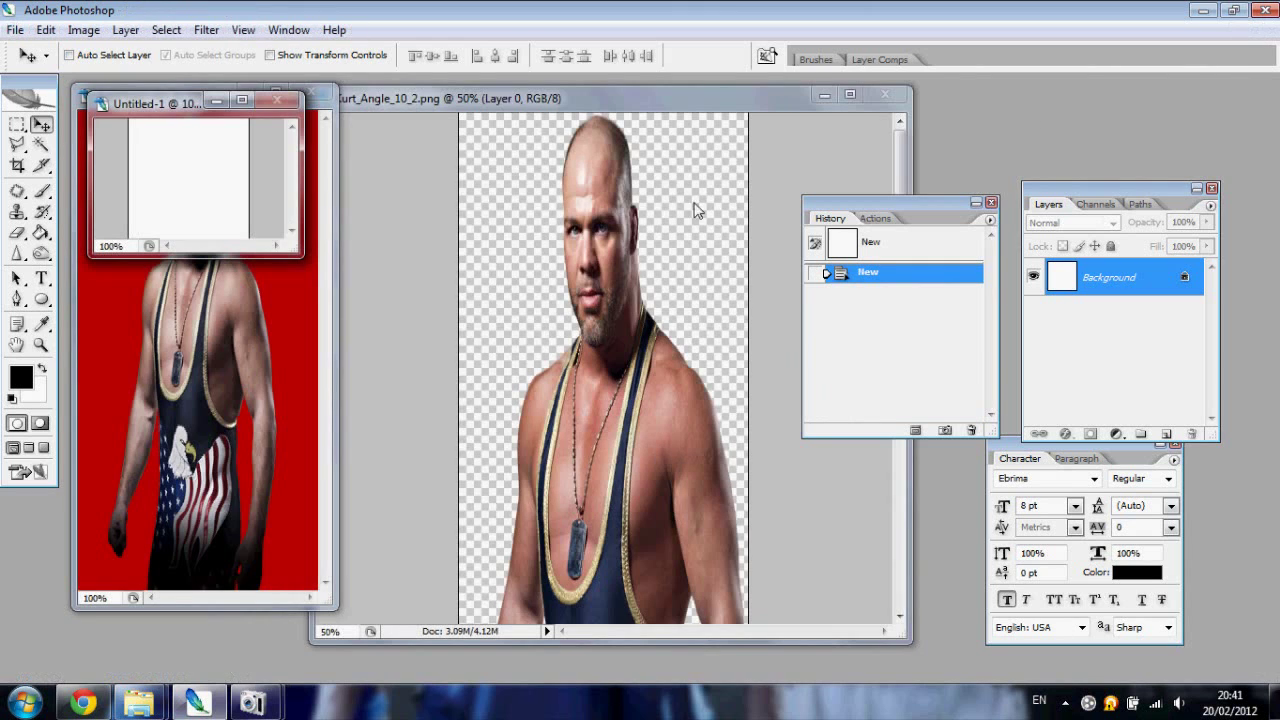
{"action": "left_click", "coordinate": [884, 94]}
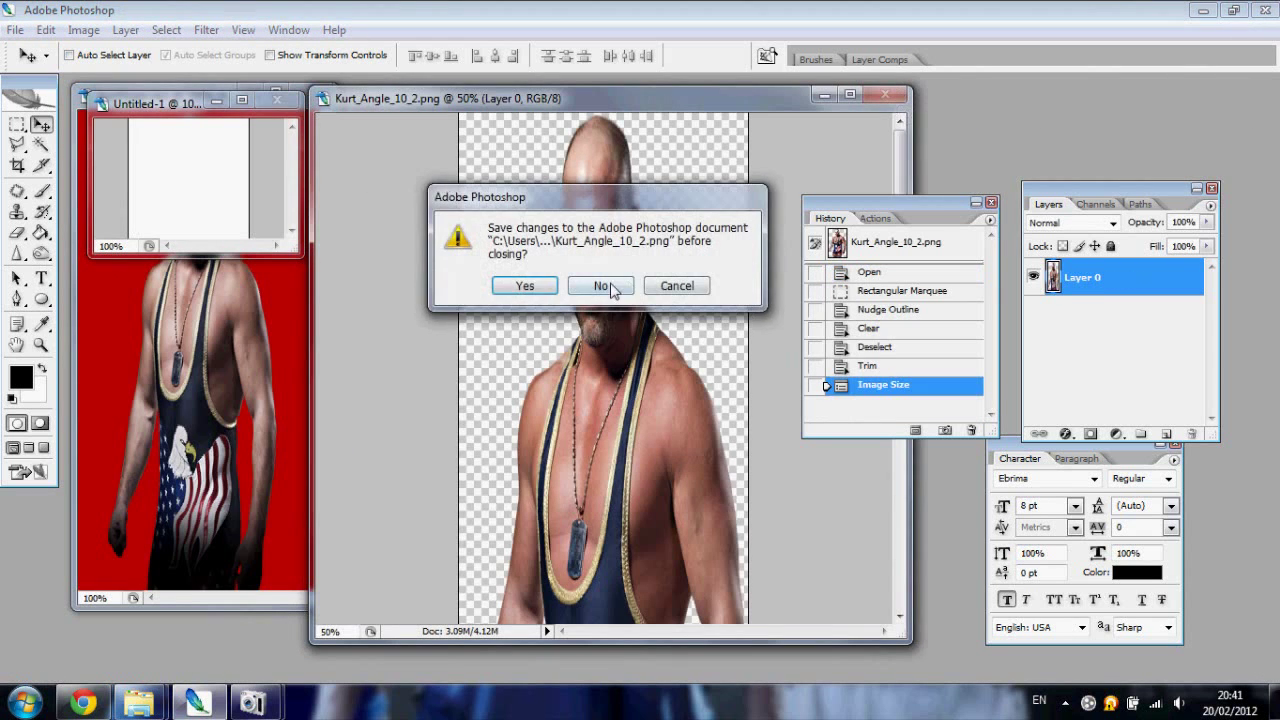
{"action": "left_click", "coordinate": [601, 287]}
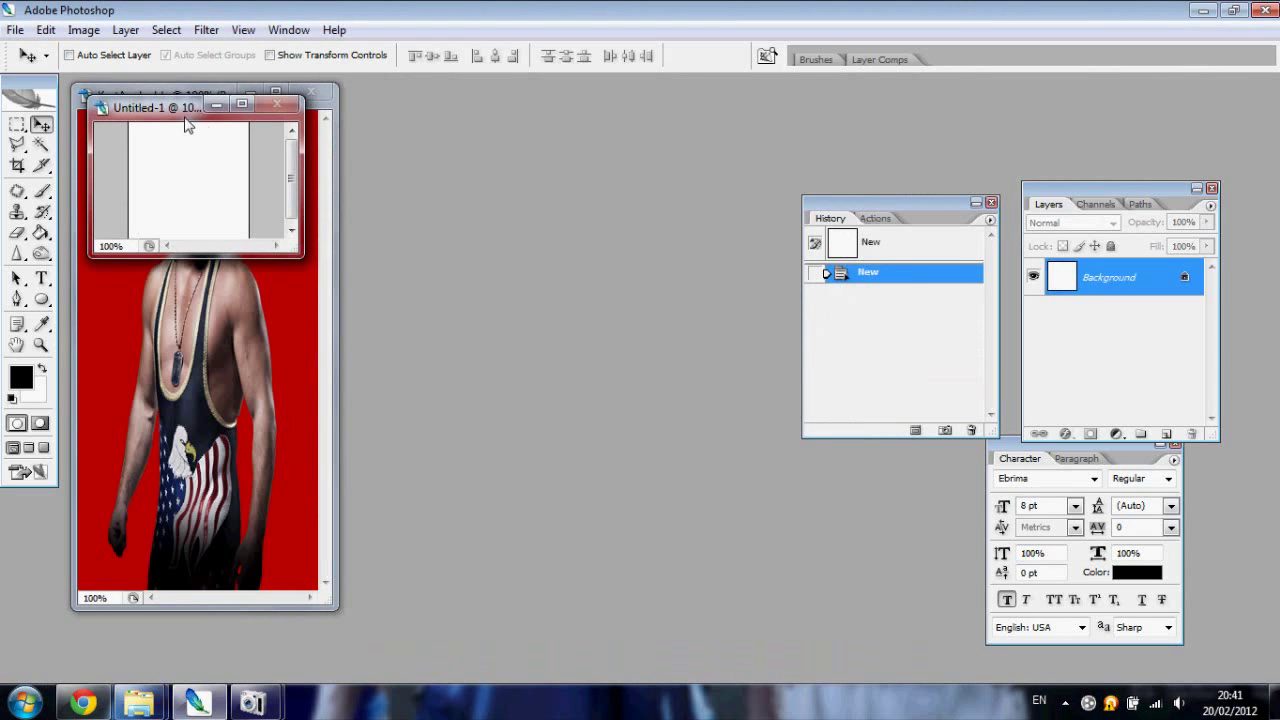
{"action": "left_click_drag", "start_coordinate": [185, 118], "coordinate": [491, 120]}
Return KurtAngle.dds to its Paint Bucket history state, before the selection was loaded and the image flattened.
{"action": "left_click", "coordinate": [203, 94]}
{"action": "scroll", "coordinate": [968, 392], "scroll_direction": "down", "scroll_amount": 5}
{"action": "left_click", "coordinate": [897, 340]}
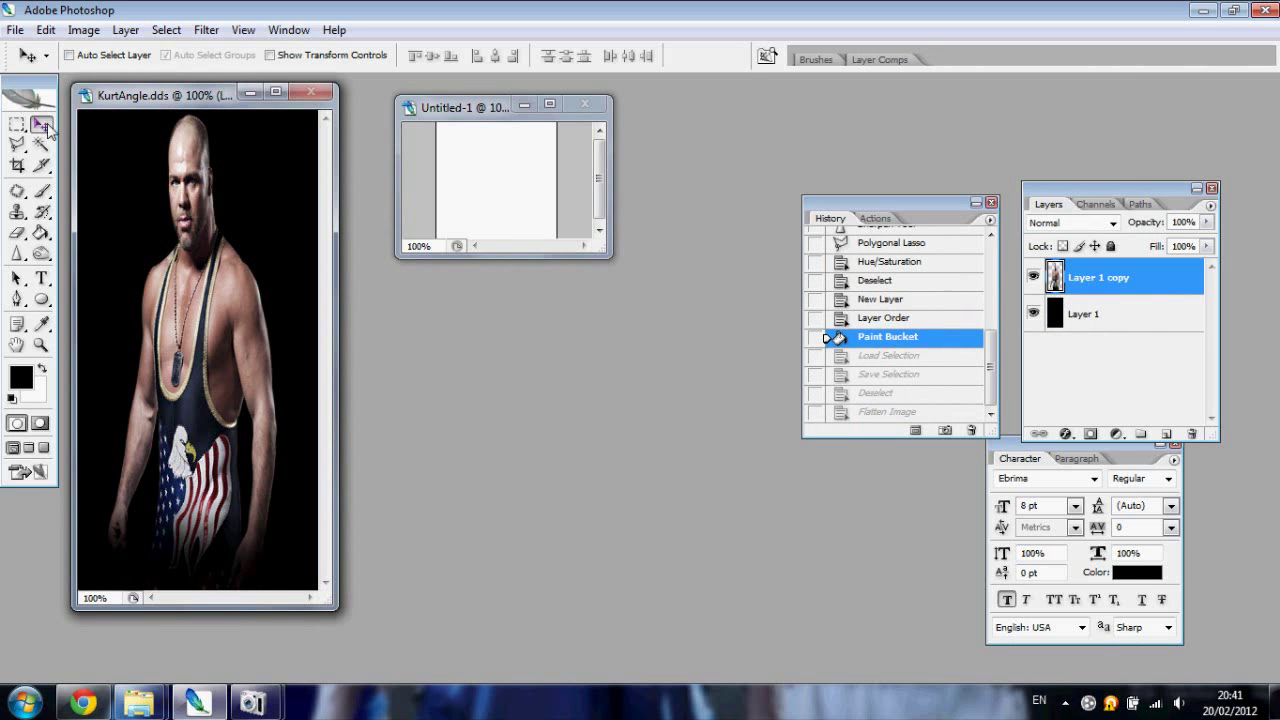
Resize the KurtAngle.dds image to a height of 256 pixels.
{"action": "left_click", "coordinate": [83, 30]}
{"action": "left_click", "coordinate": [128, 165]}
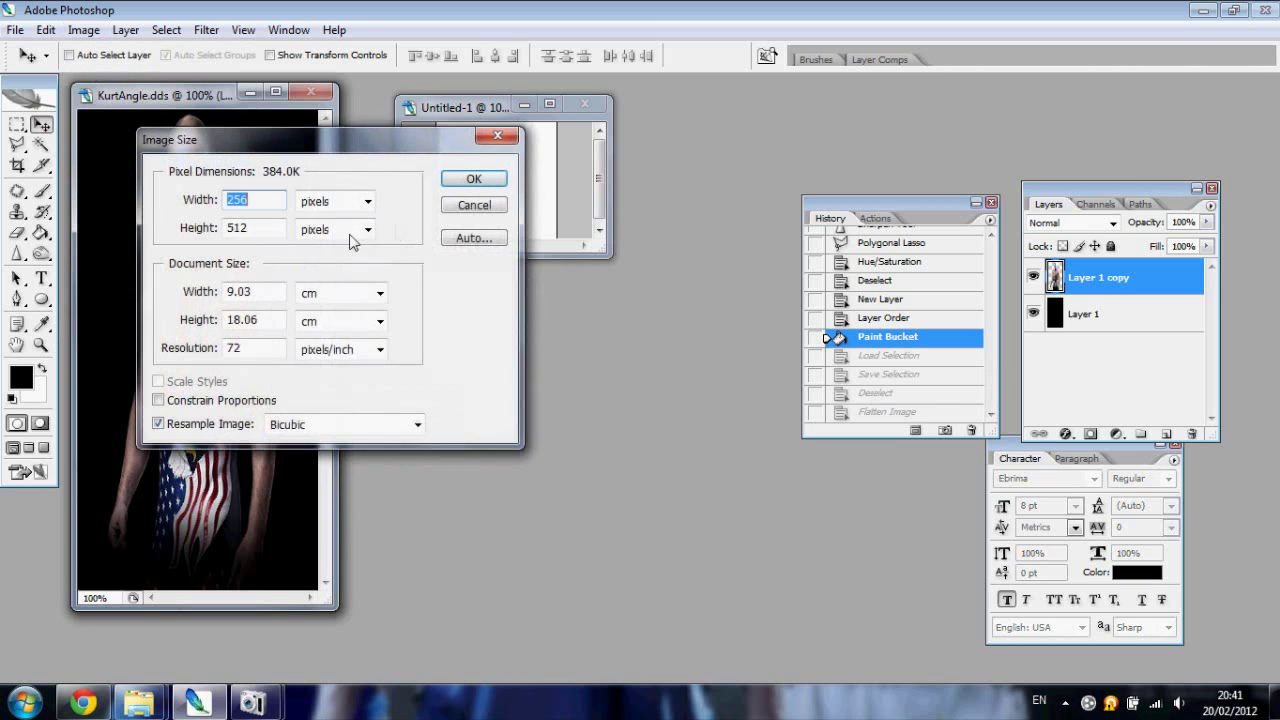
{"action": "key", "text": "Tab"}
{"action": "type", "text": "256"}
{"action": "key", "text": "Return"}
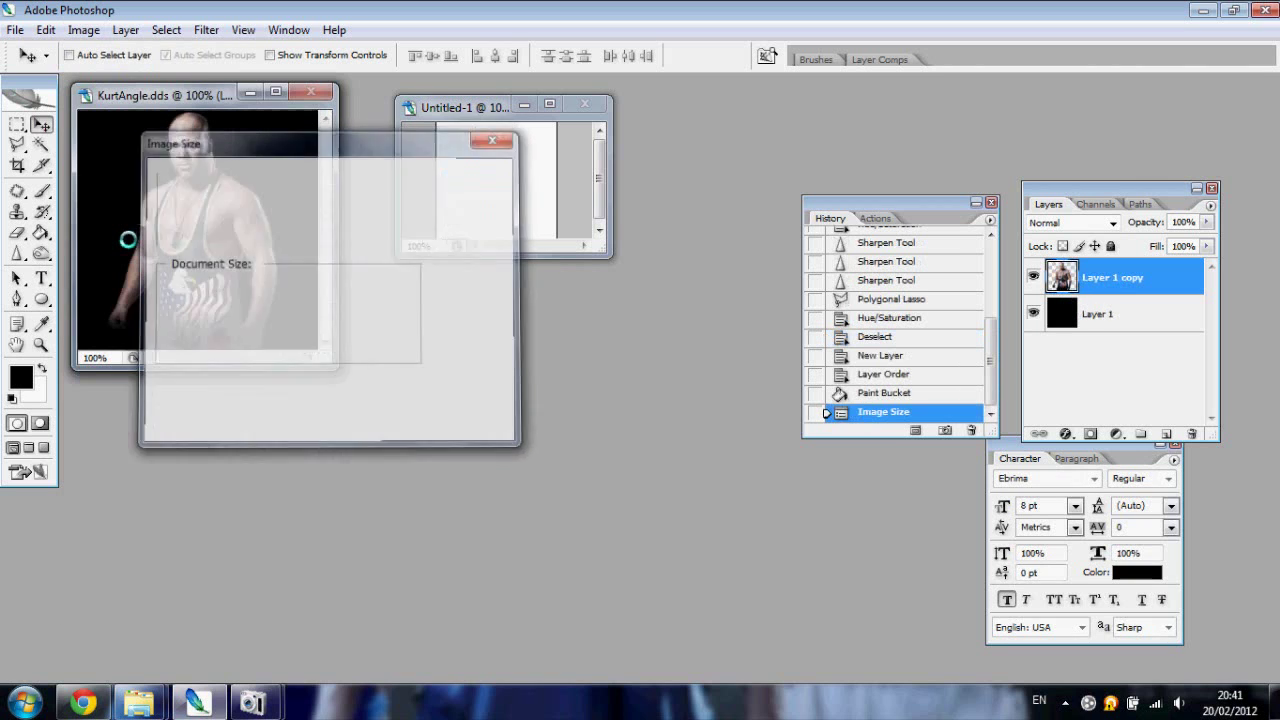
Copy the wrestler layer into the 128 × 128 document, maximize that document, and position his head and shoulders within the canvas.
{"action": "left_click_drag", "start_coordinate": [197, 232], "coordinate": [500, 230]}
{"action": "left_click", "coordinate": [549, 105]}
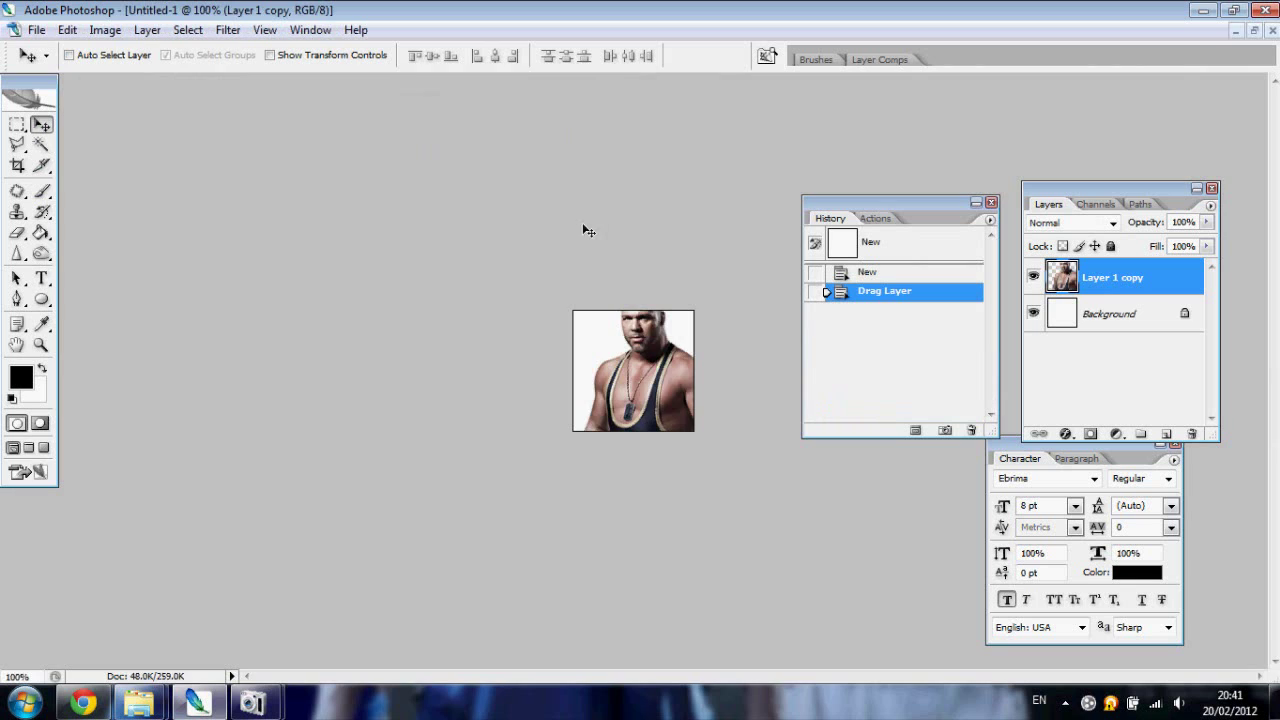
{"action": "left_click_drag", "start_coordinate": [652, 396], "coordinate": [647, 418]}
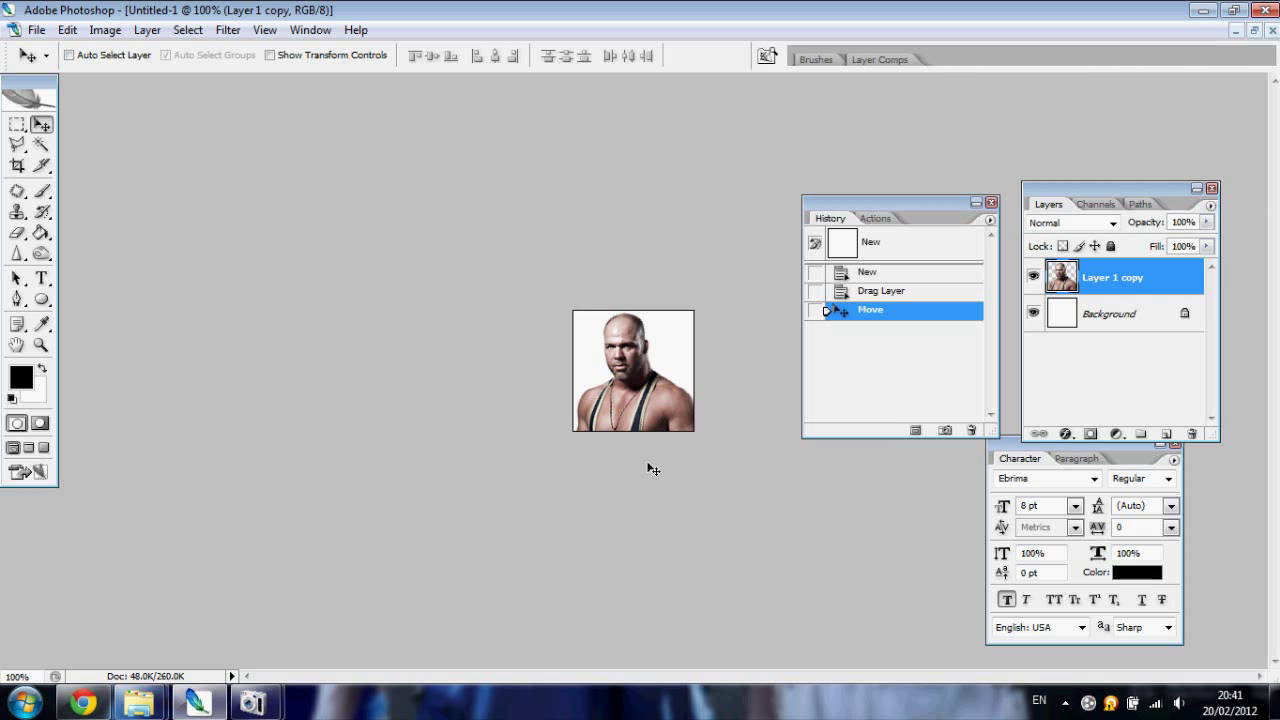
Fill the Background layer of the small portrait document with black using the Paint Bucket.
{"action": "left_click", "coordinate": [1150, 313]}
{"action": "left_click", "coordinate": [41, 232]}
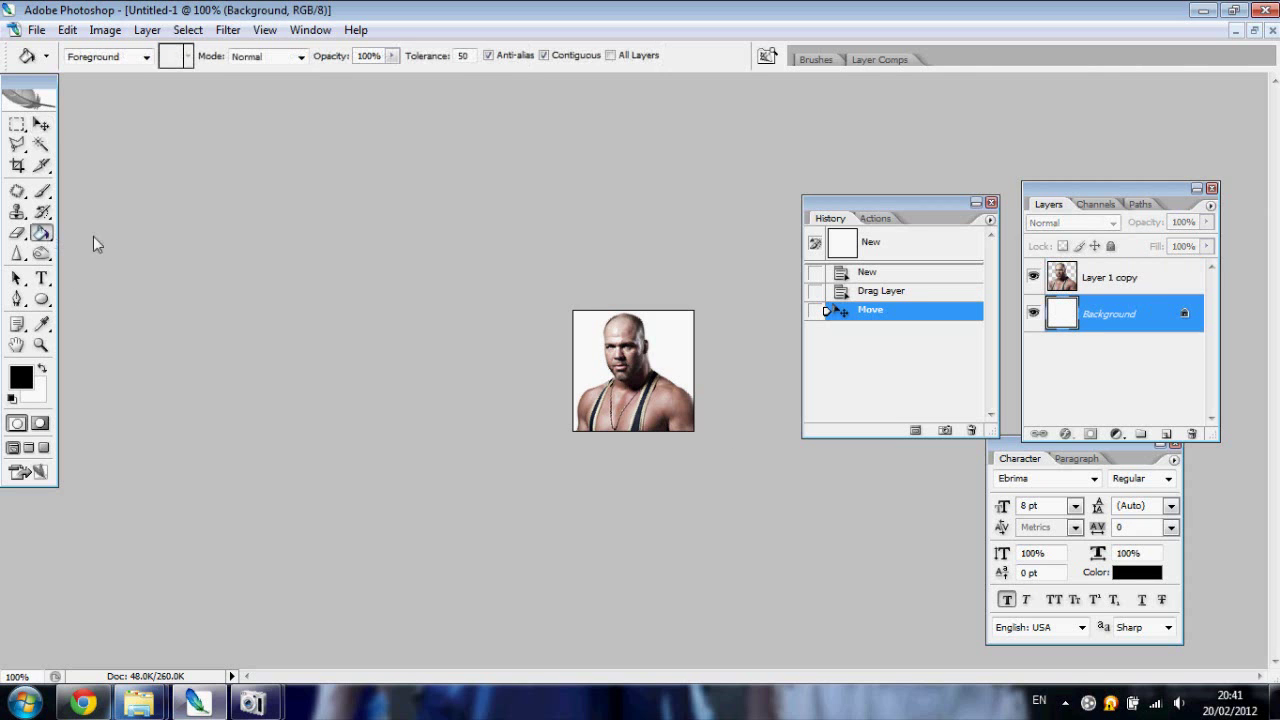
{"action": "left_click", "coordinate": [657, 365]}
Load the outline of the portrait's Layer 1 copy as a selection, save it as a new alpha channel and deselect.
{"action": "left_click", "coordinate": [1160, 280]}
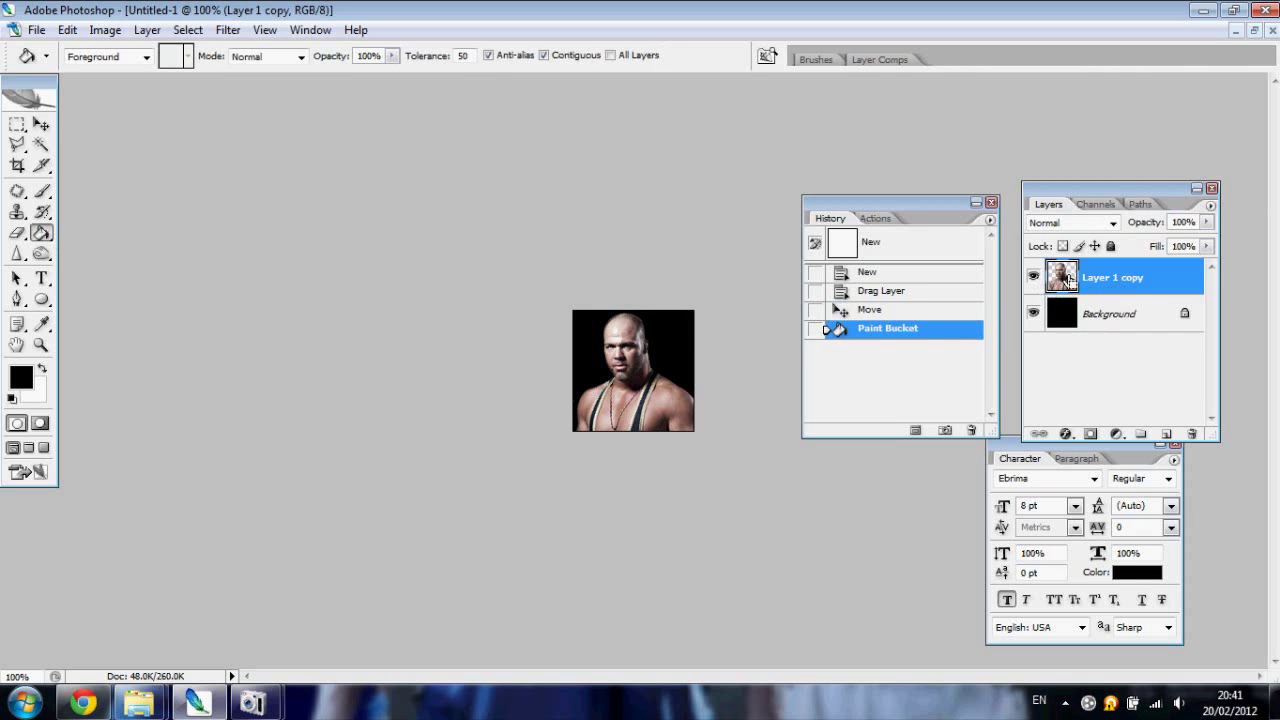
{"action": "left_click", "coordinate": [1062, 277], "text": "ctrl"}
{"action": "left_click", "coordinate": [187, 29]}
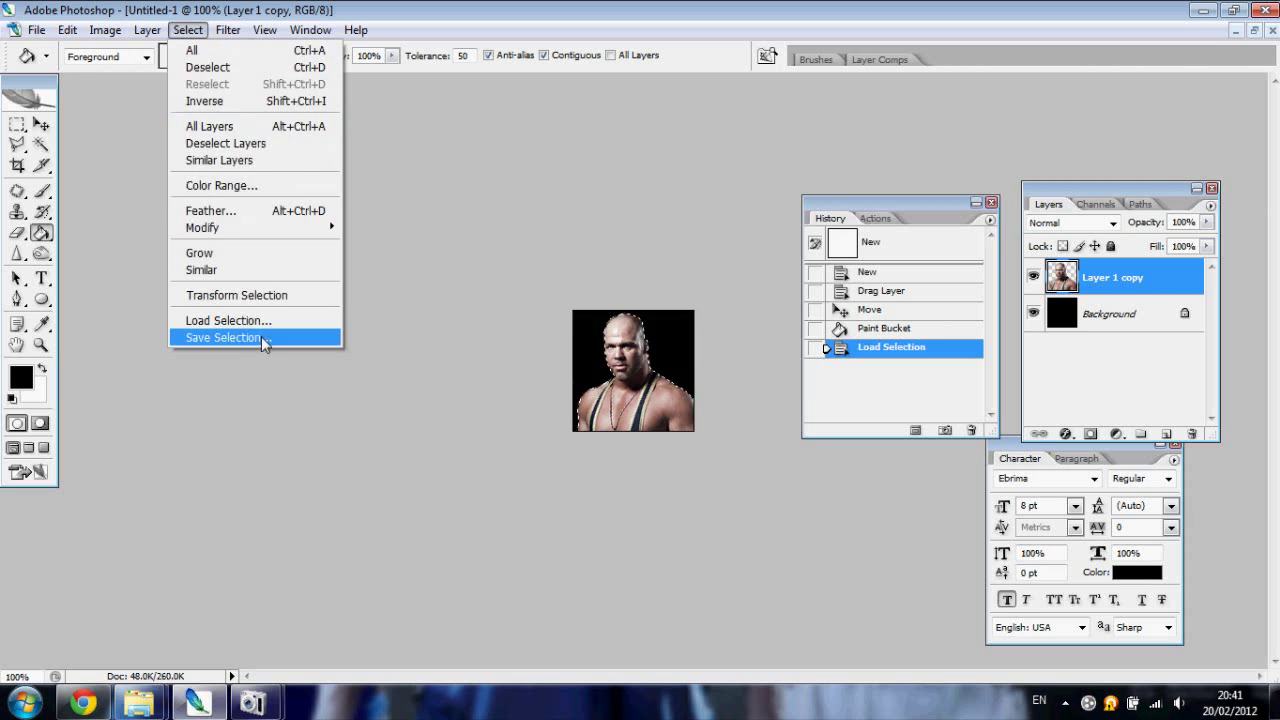
{"action": "left_click", "coordinate": [262, 342]}
{"action": "left_click", "coordinate": [785, 189]}
{"action": "key", "text": "ctrl+d"}
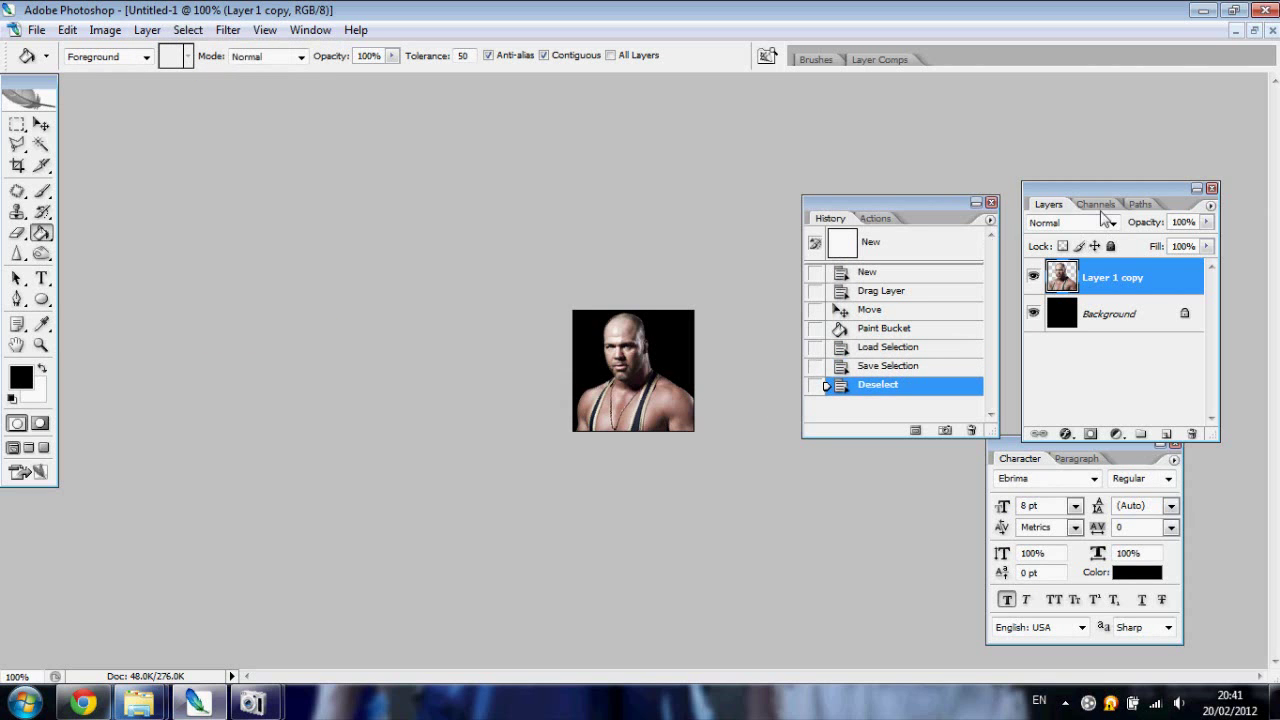
Make the portrait's Alpha 1 channel visible with the RGB channels and flatten the image.
{"action": "left_click", "coordinate": [1096, 205]}
{"action": "left_click", "coordinate": [1034, 366]}
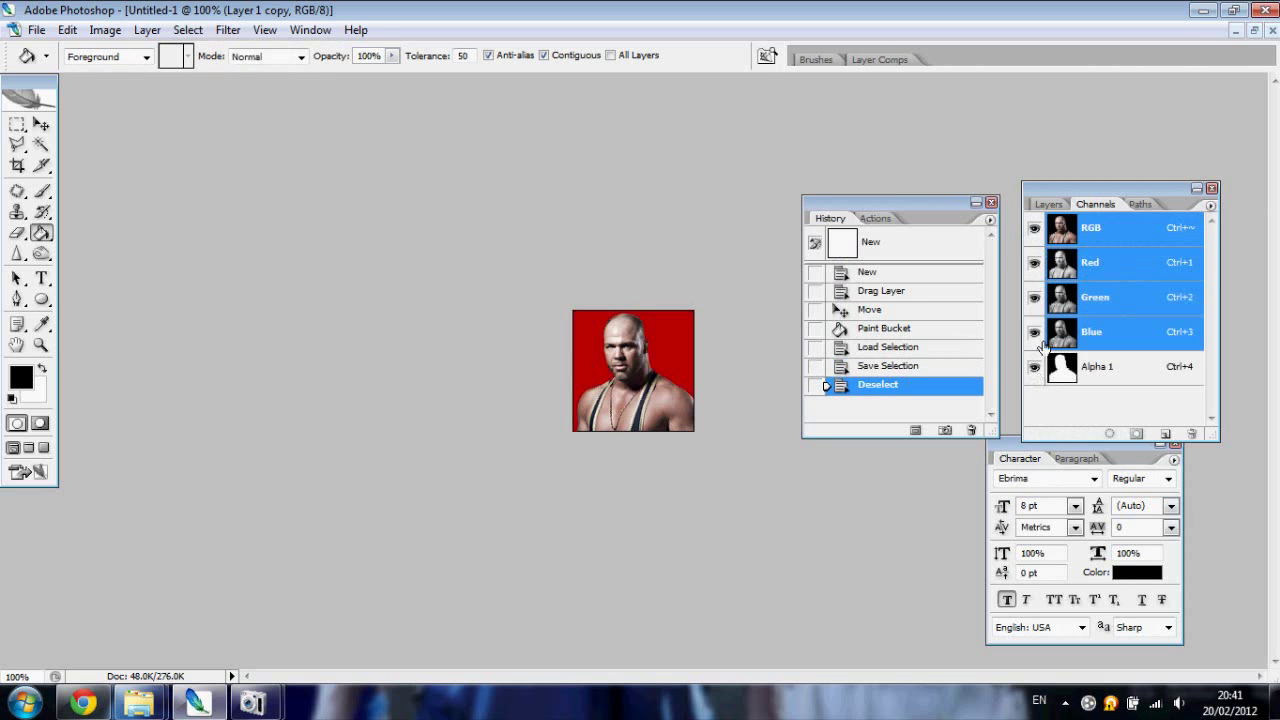
{"action": "left_click", "coordinate": [1048, 204]}
{"action": "right_click", "coordinate": [1118, 282]}
{"action": "left_click", "coordinate": [965, 671]}
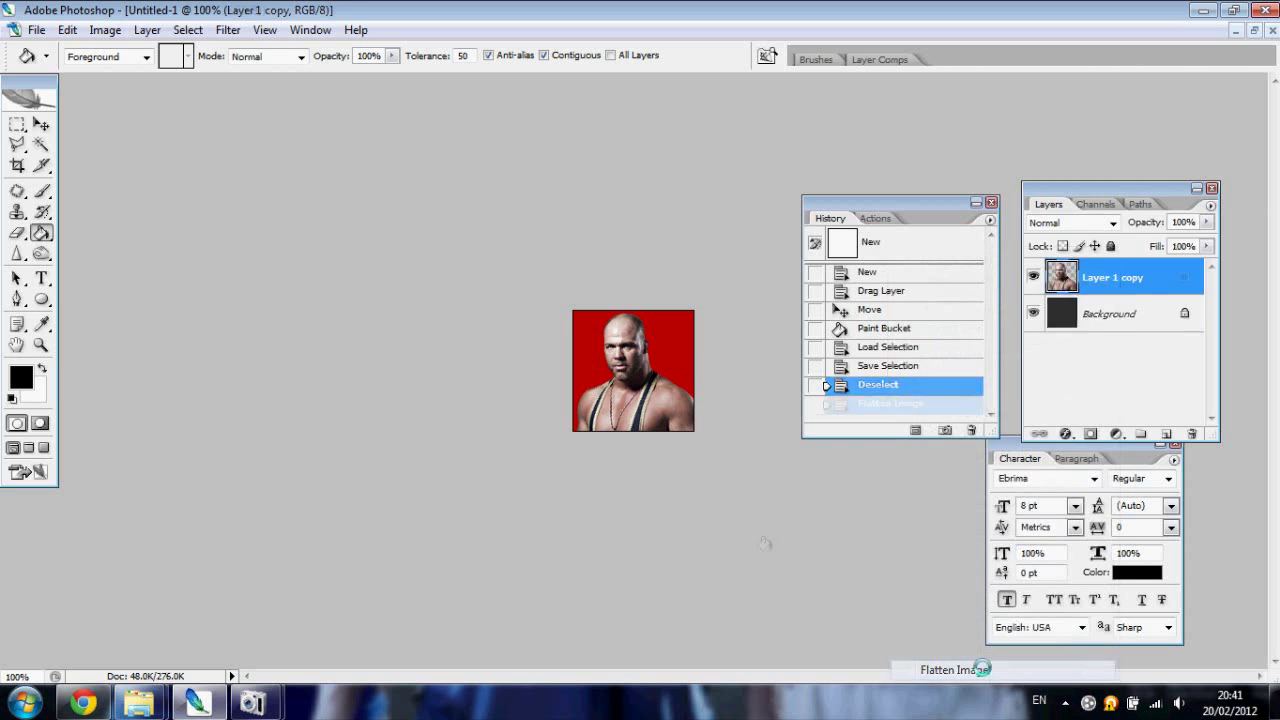
Save the portrait to the Desktop as KurtAngleMini in D3D/DDS format with alpha channels and DXT5 interpolated alpha compression.
{"action": "left_click", "coordinate": [36, 30]}
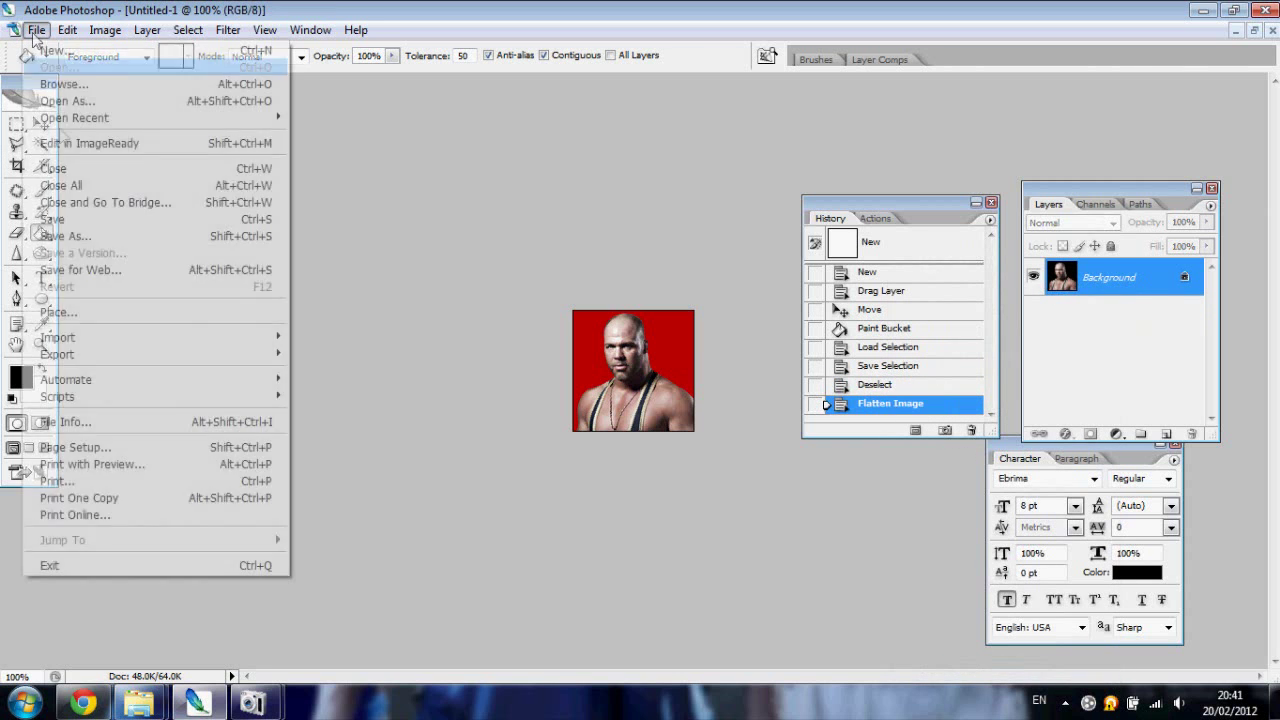
{"action": "left_click", "coordinate": [97, 233]}
{"action": "type", "text": "KurtAngle"}
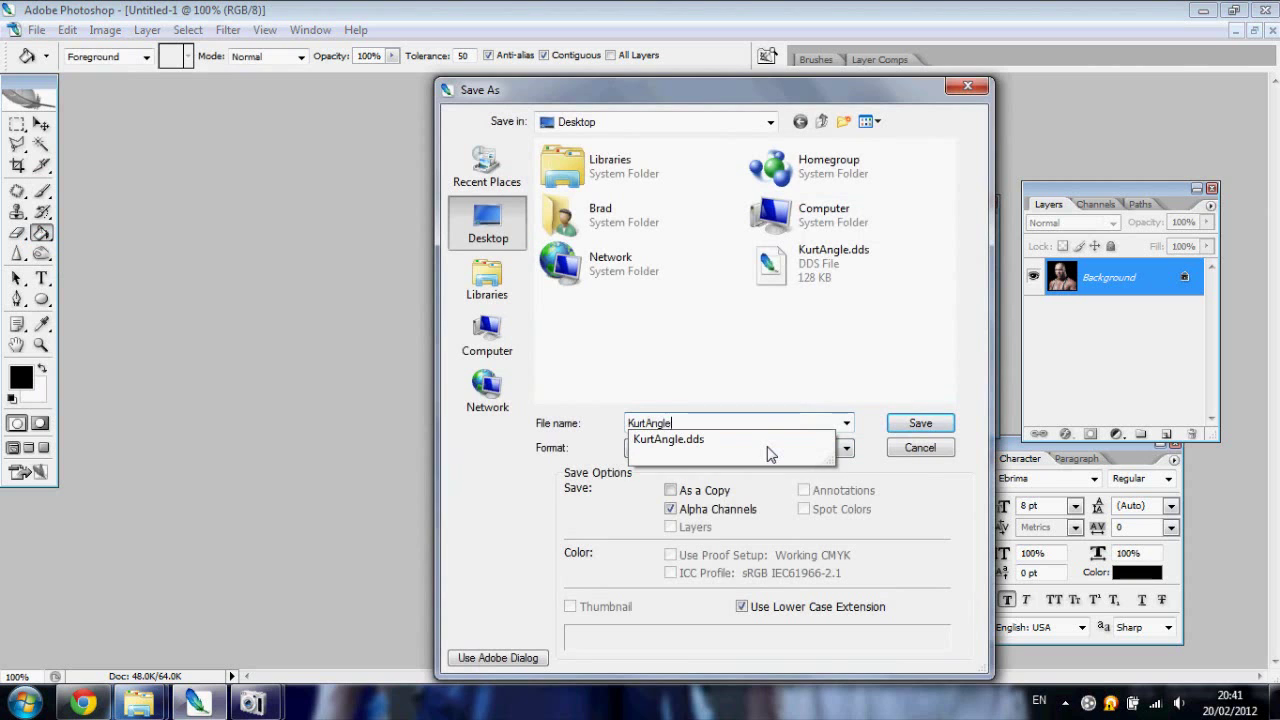
{"action": "type", "text": "Mini"}
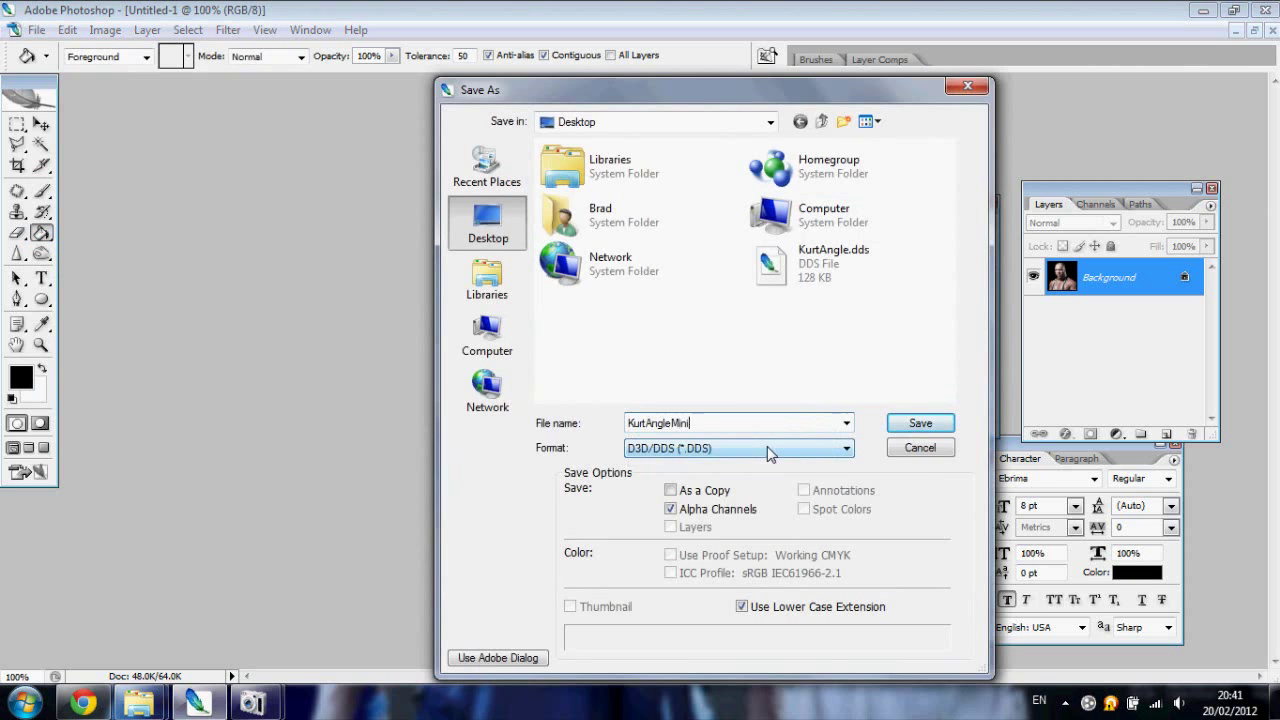
{"action": "left_click", "coordinate": [920, 424]}
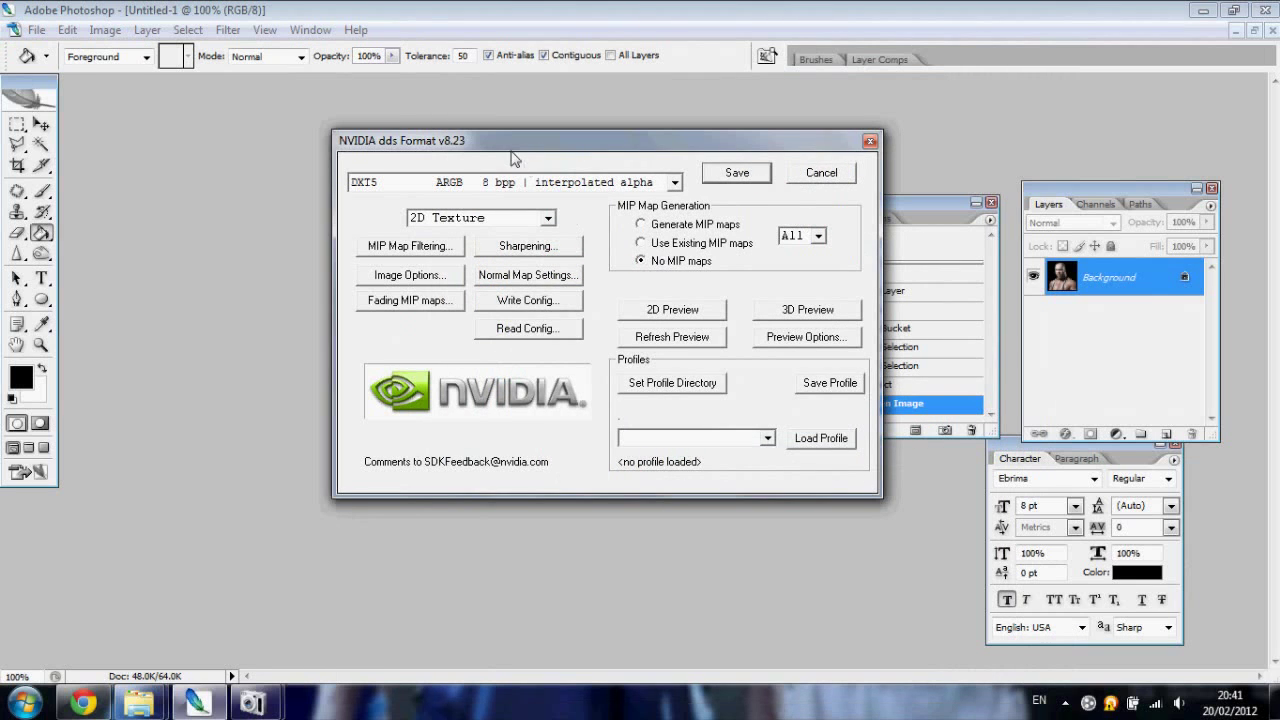
{"action": "left_click_drag", "start_coordinate": [508, 145], "coordinate": [480, 142]}
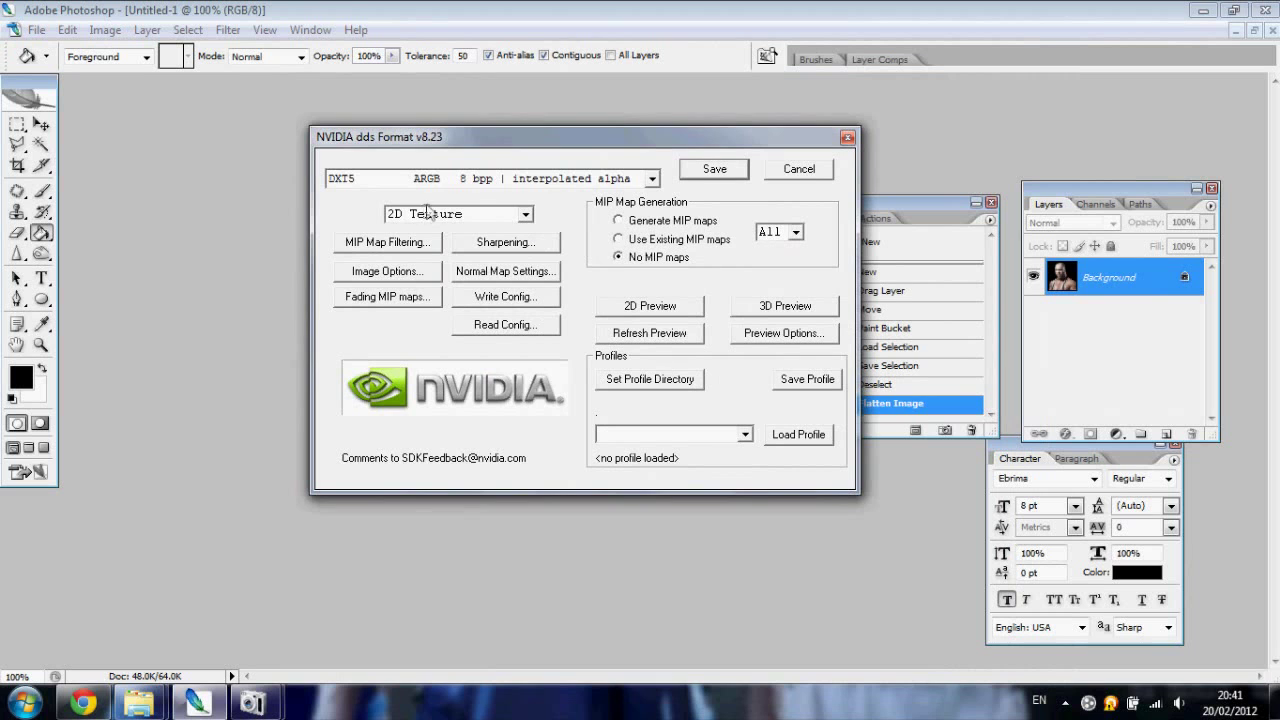
{"action": "left_click", "coordinate": [701, 173]}
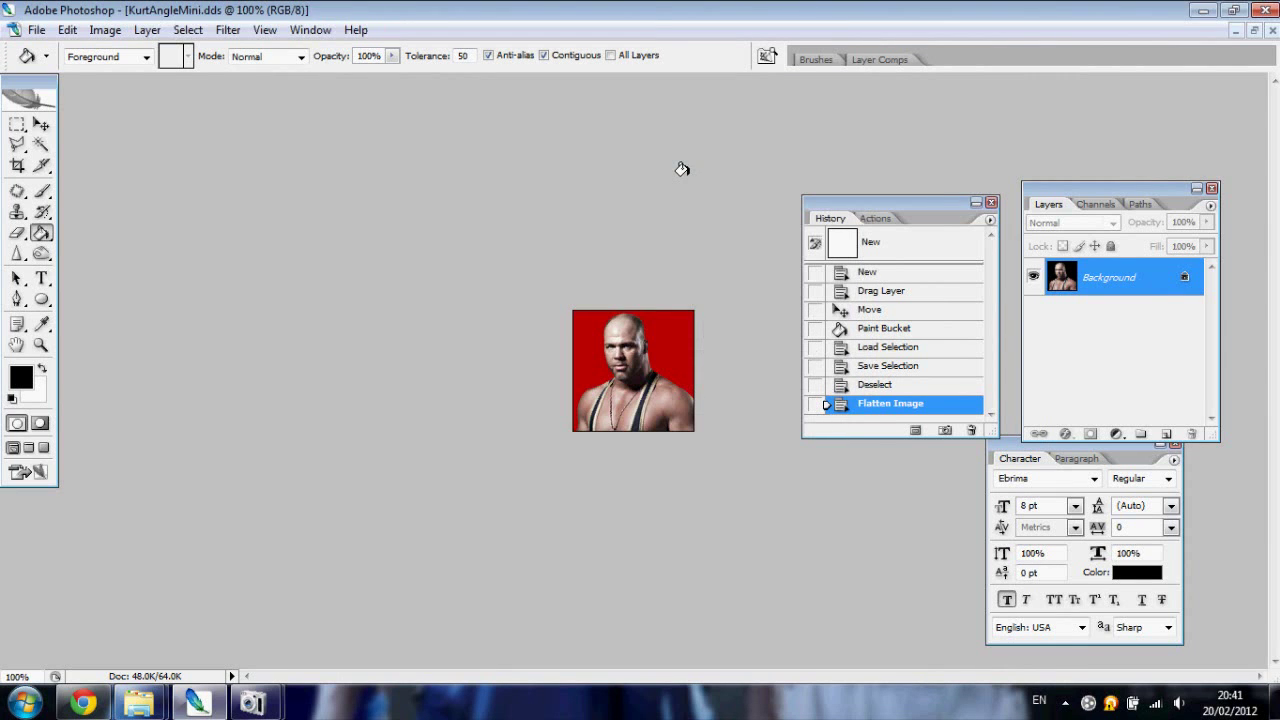
Launch WWE12CAWEditor.exe from the WWE12CAWEditor folder and open the 25CreateSuperStar.cas file in it.
{"action": "key", "text": "alt+Tab"}
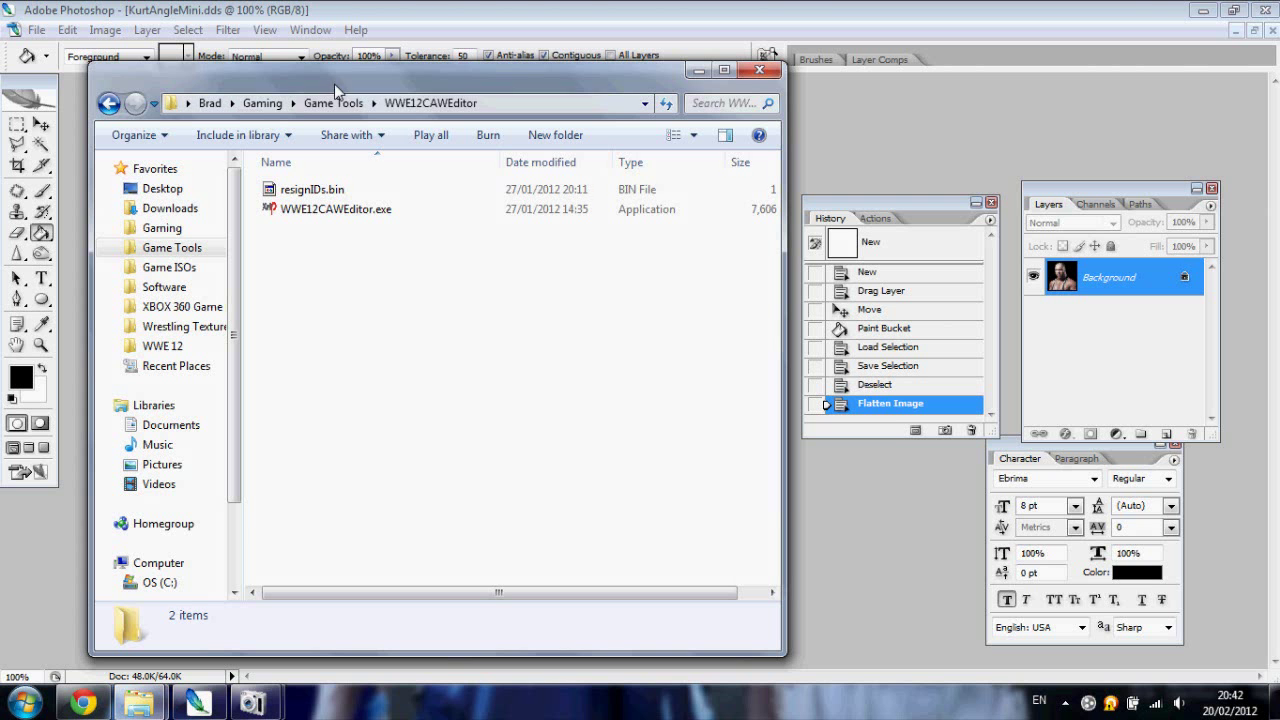
{"action": "double_click", "coordinate": [349, 220]}
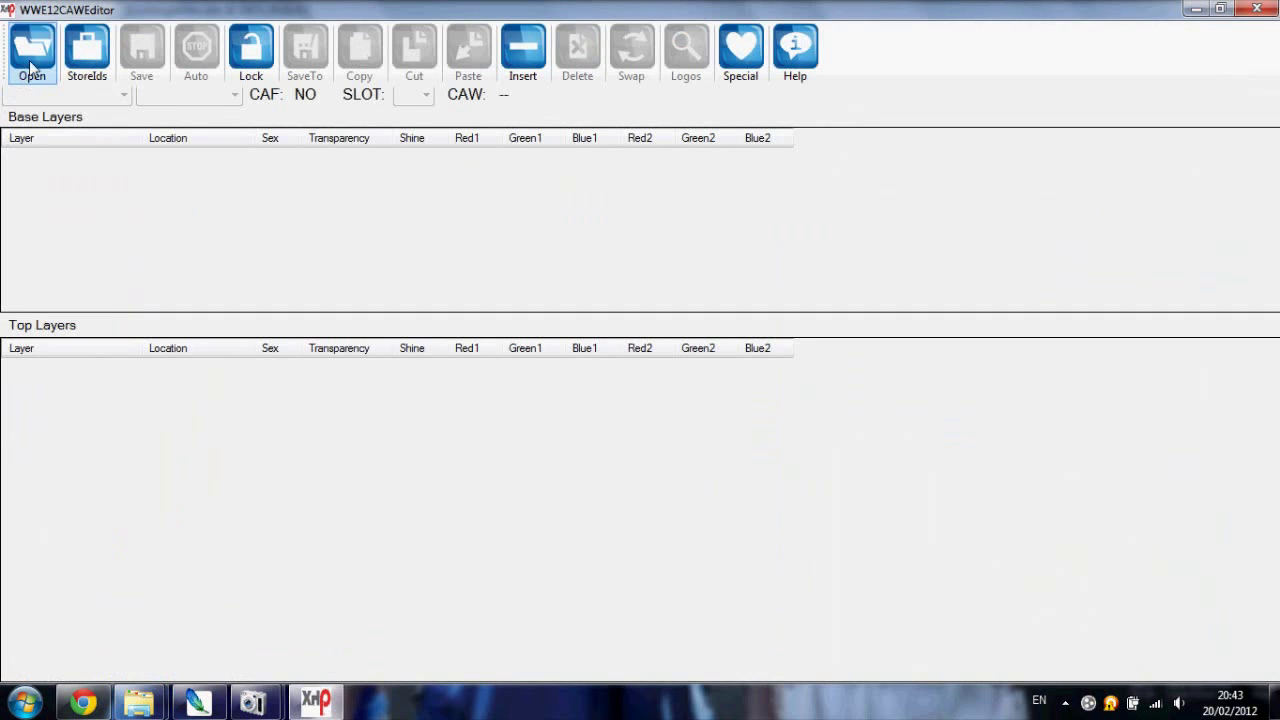
{"action": "left_click", "coordinate": [32, 50]}
{"action": "left_click_drag", "start_coordinate": [602, 215], "coordinate": [591, 384]}
{"action": "scroll", "coordinate": [286, 291], "scroll_direction": "up", "scroll_amount": 2}
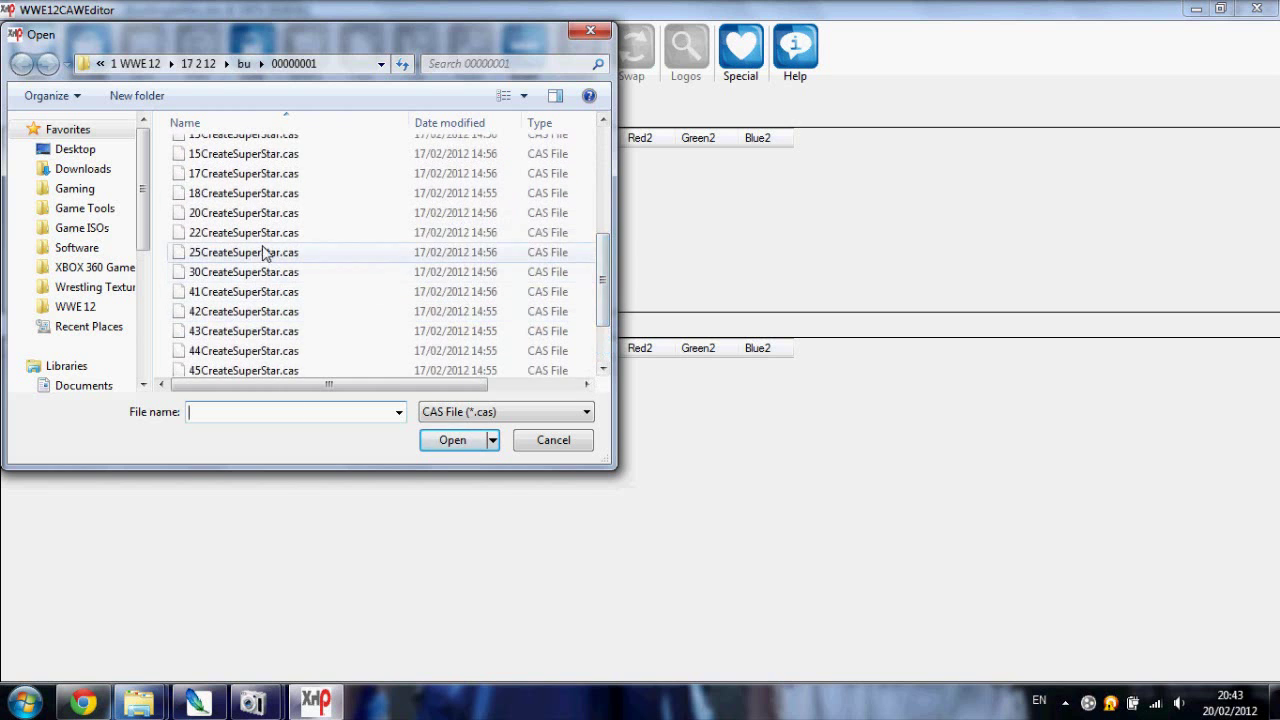
{"action": "double_click", "coordinate": [263, 251]}
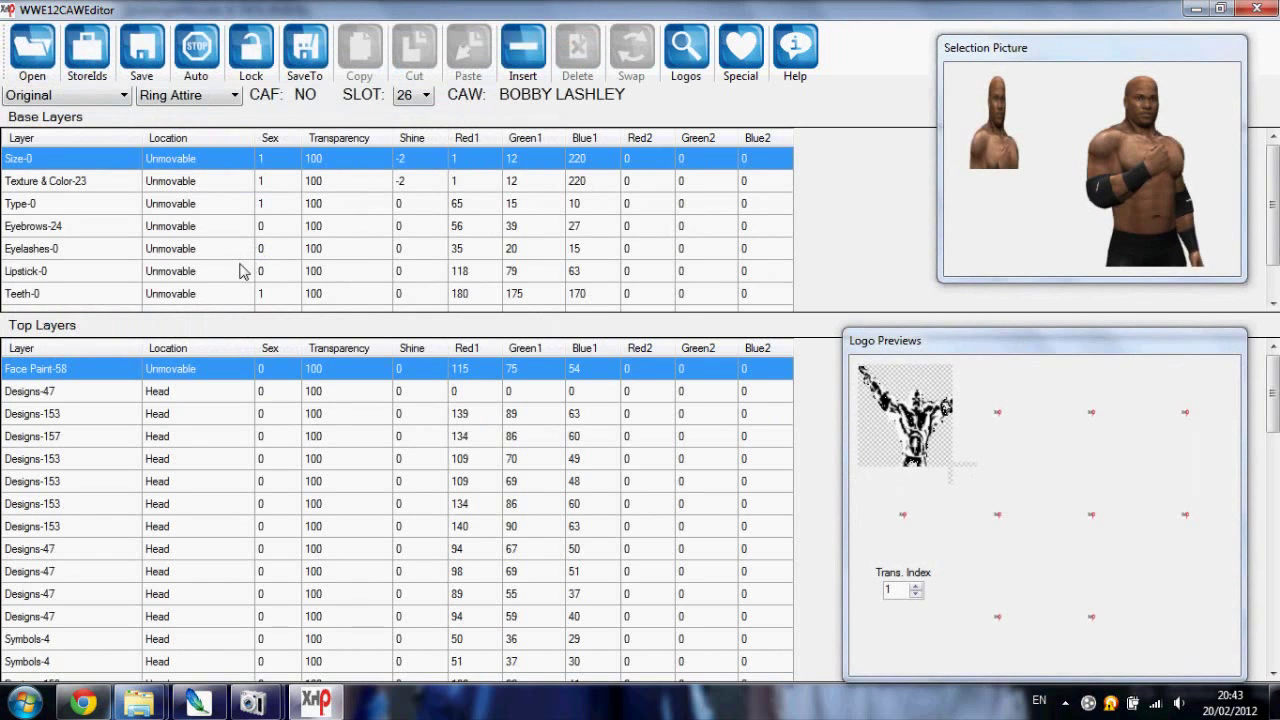
Import KurtAngle.dds from the Desktop as the superstar's full-size selection picture.
{"action": "left_click", "coordinate": [745, 66]}
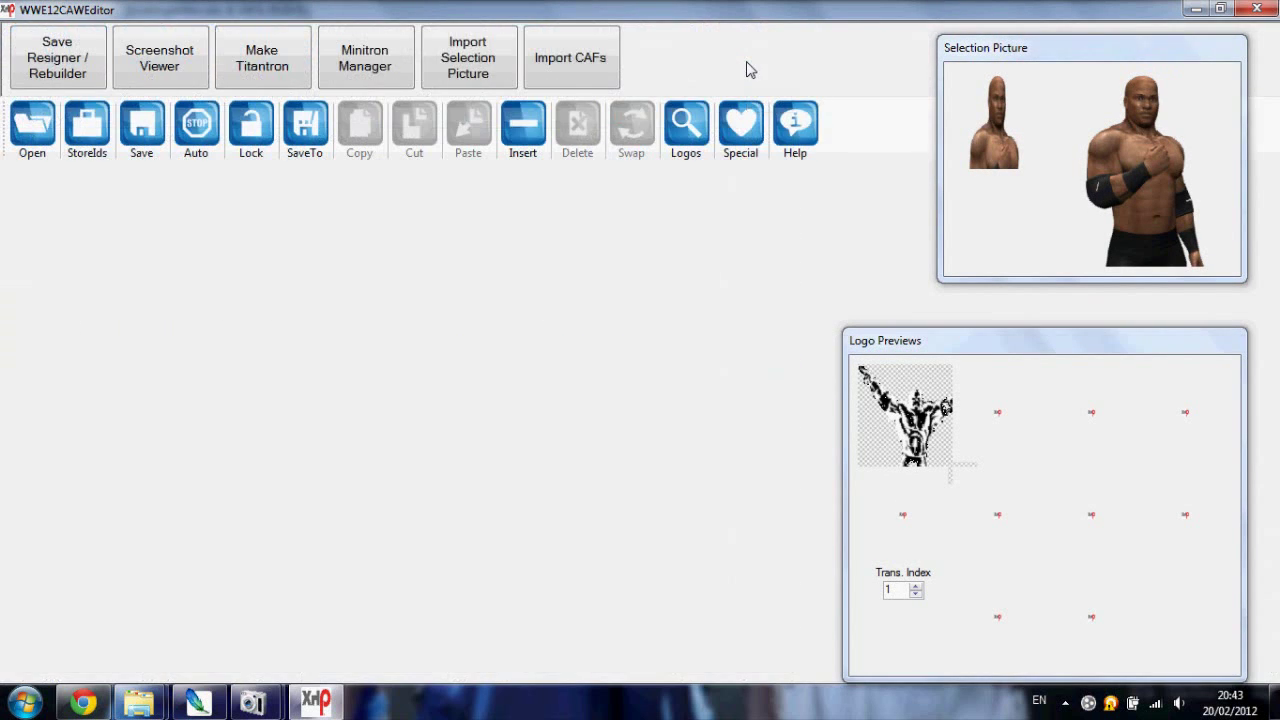
{"action": "left_click", "coordinate": [492, 68]}
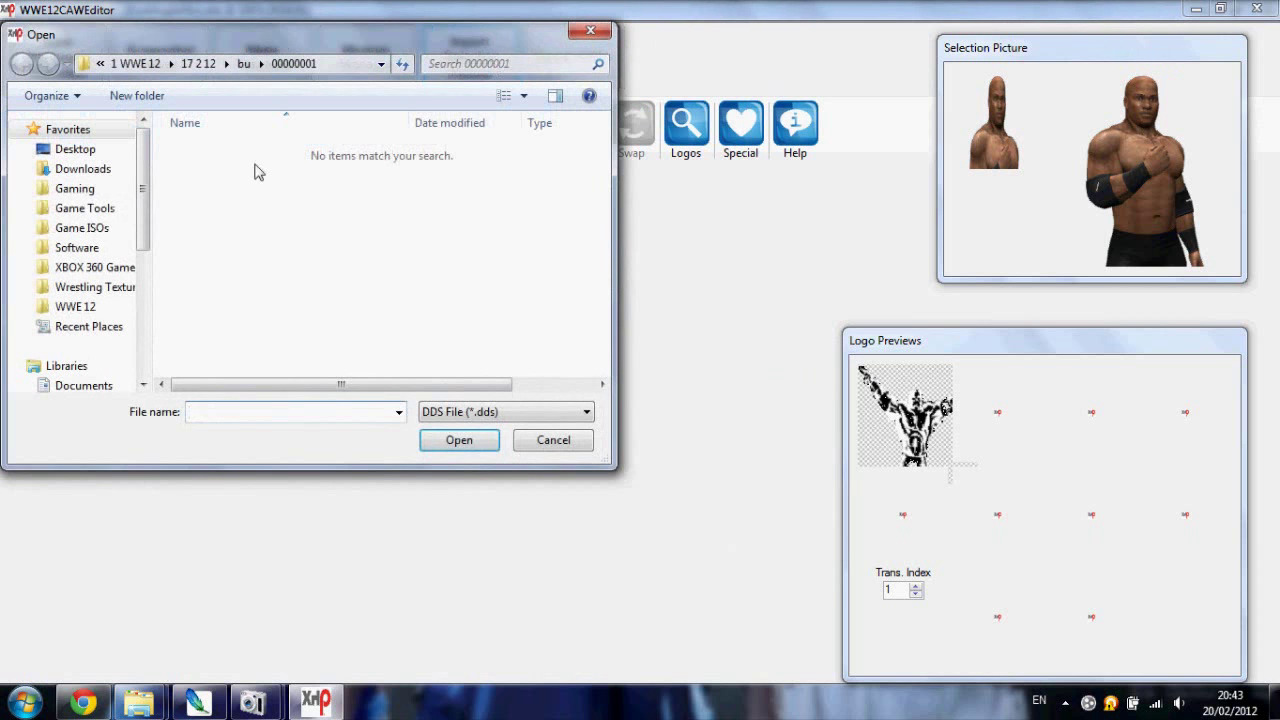
{"action": "left_click", "coordinate": [78, 151]}
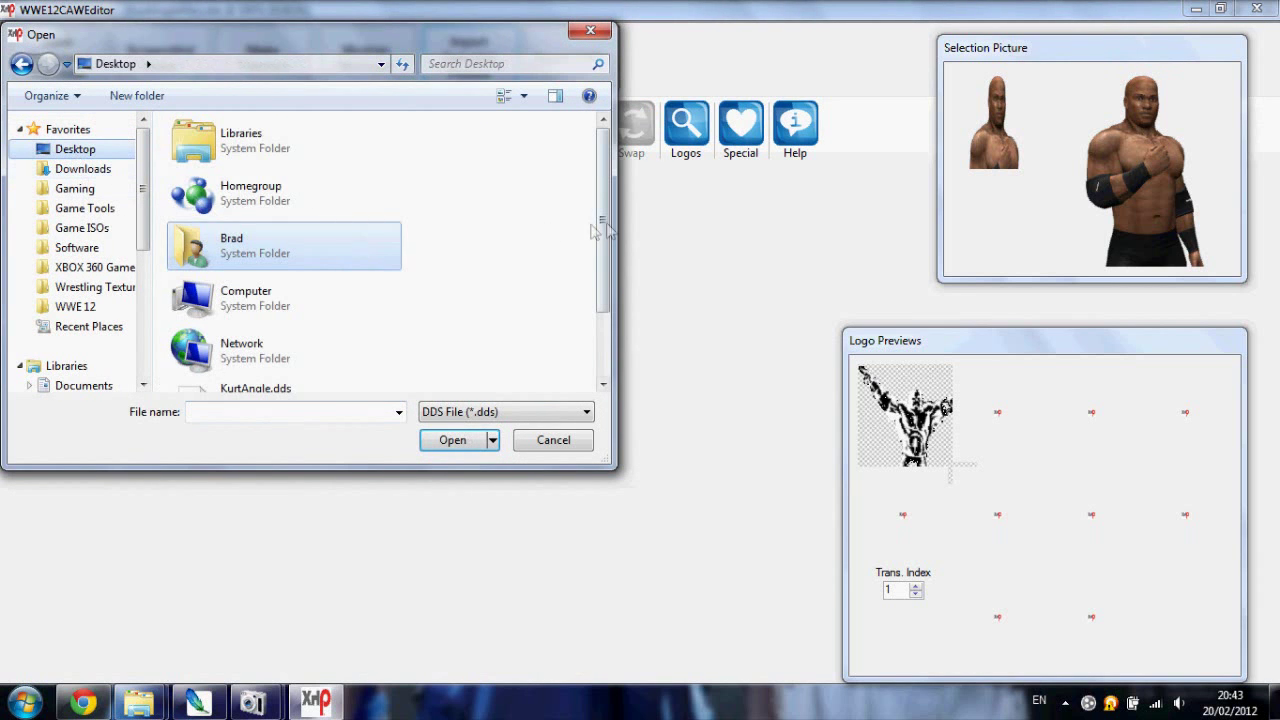
{"action": "scroll", "coordinate": [603, 230], "scroll_direction": "down", "scroll_amount": 2}
{"action": "left_click", "coordinate": [302, 328]}
{"action": "double_click", "coordinate": [302, 328]}
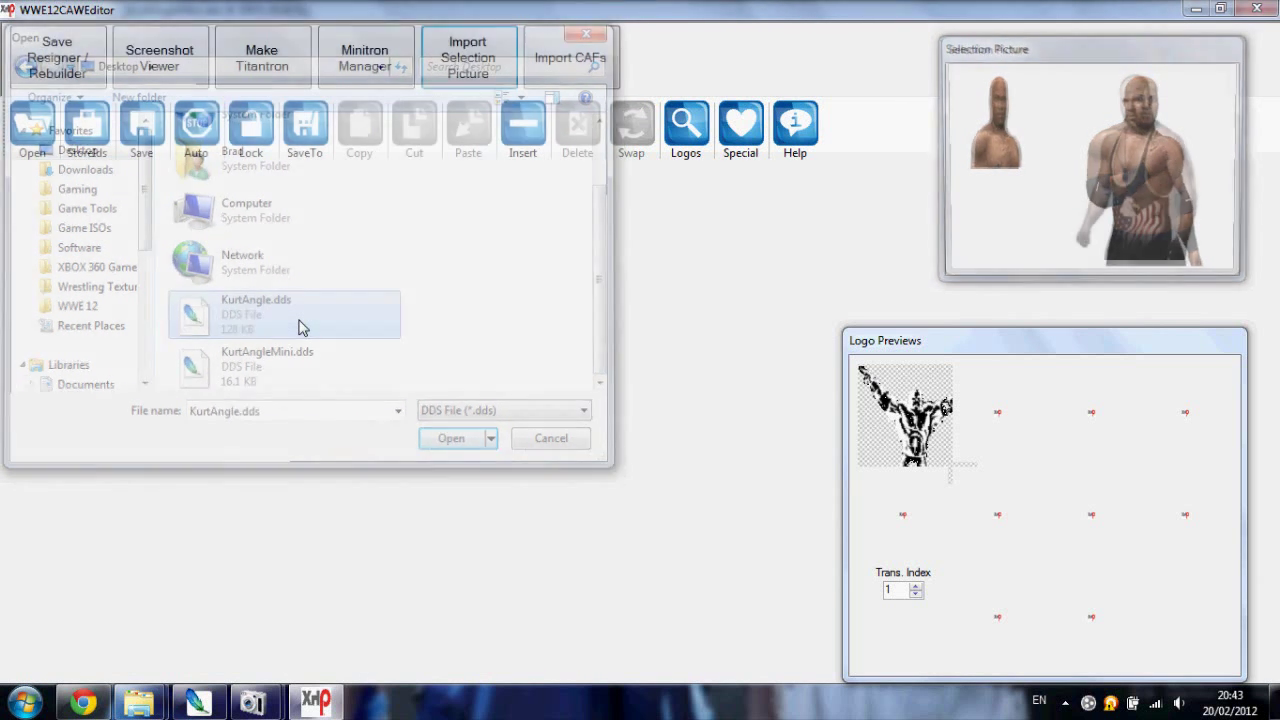
Import KurtAngleMini.dds as the superstar's small selection picture and leave the special functions.
{"action": "left_click", "coordinate": [449, 58]}
{"action": "scroll", "coordinate": [603, 214], "scroll_direction": "down", "scroll_amount": 3}
{"action": "double_click", "coordinate": [262, 360]}
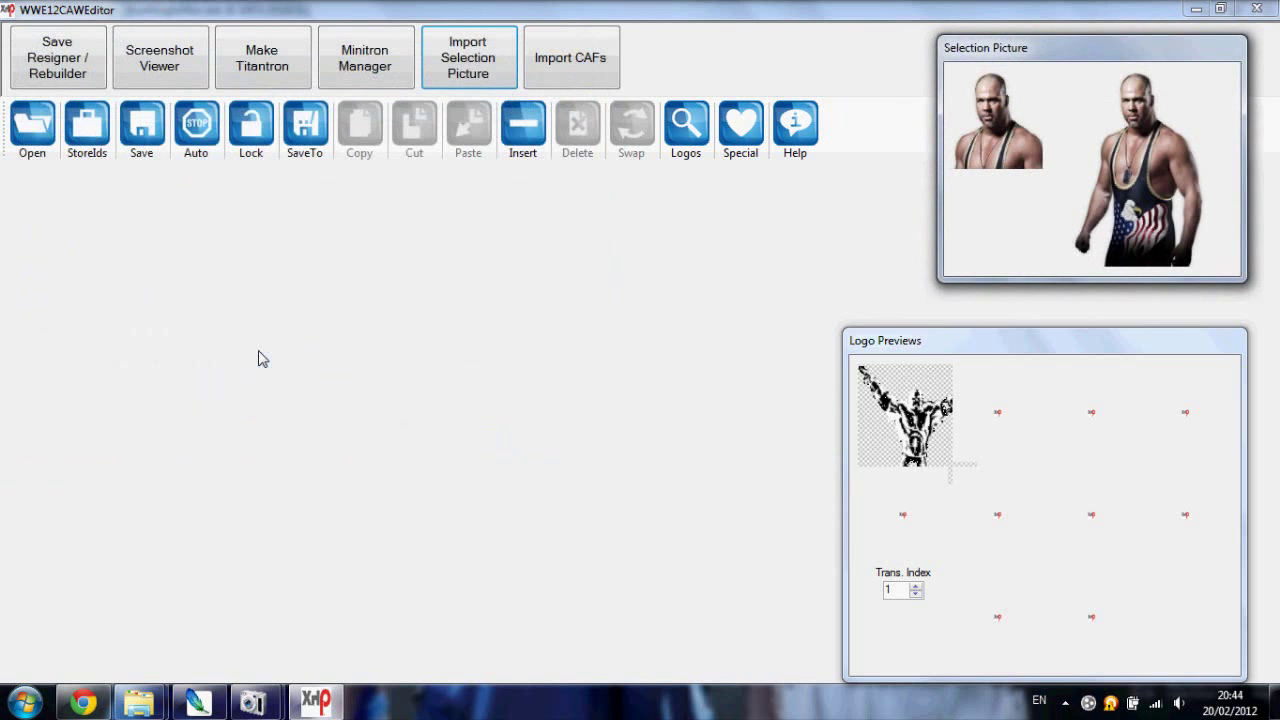
{"action": "left_click", "coordinate": [738, 128]}
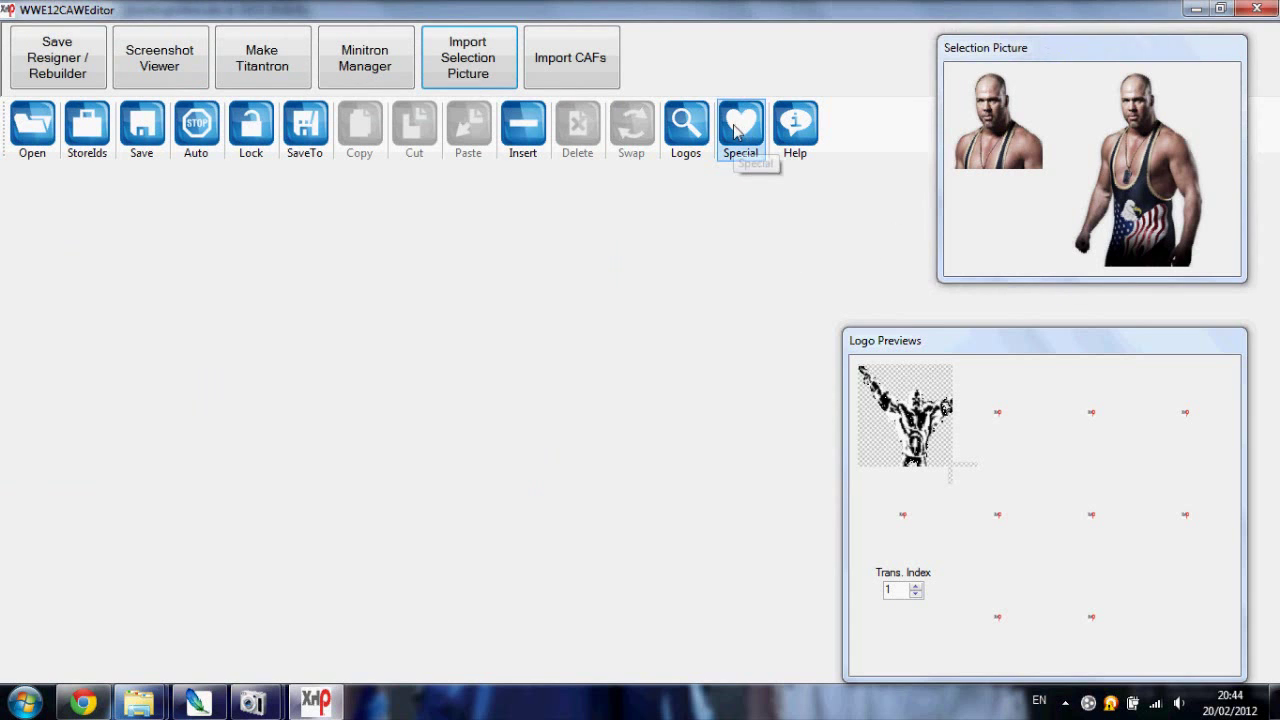